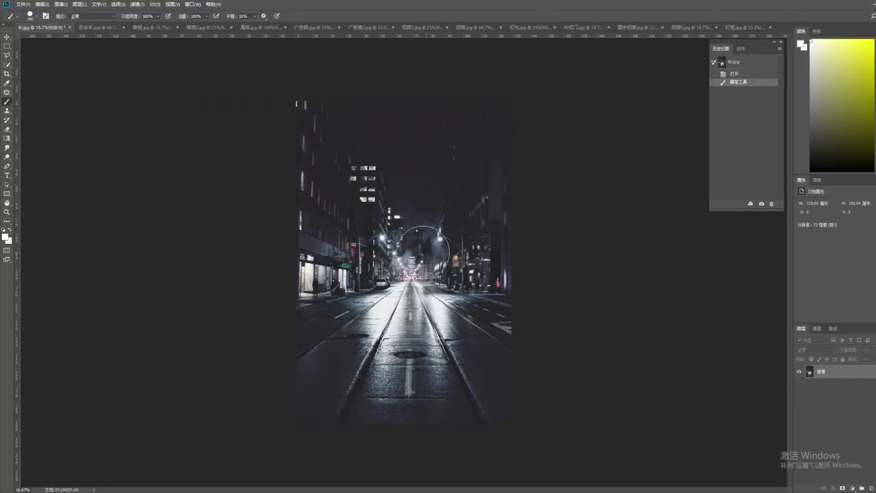
# Erase three manhole covers from the wet road with Content-Aware Fill
pyautogui.hotkey('shift', 'F5')
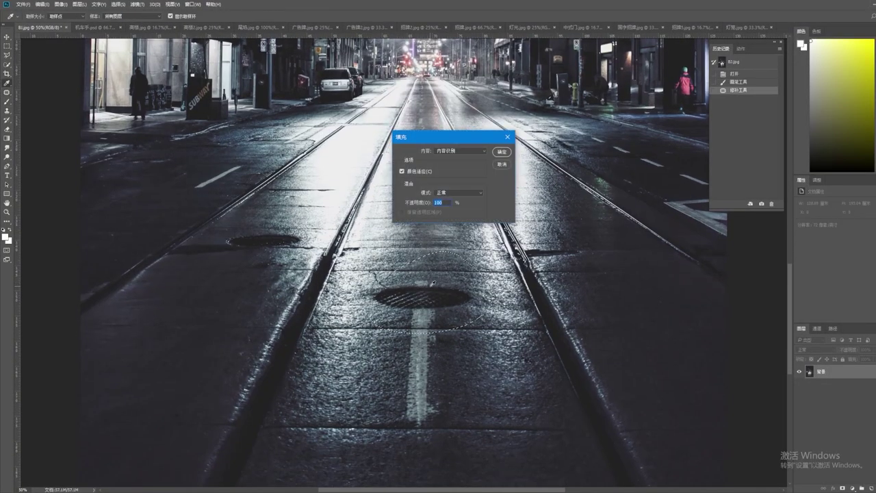
pyautogui.press('Return')
pyautogui.hotkey('ctrl', 'd')
pyautogui.moveTo(227, 243); pyautogui.dragTo(237, 230)
pyautogui.hotkey('shift', 'F5')
pyautogui.press('Return')
pyautogui.hotkey('ctrl', 'd')
pyautogui.moveTo(530, 252); pyautogui.dragTo(551, 251)
pyautogui.hotkey('shift', 'F5')
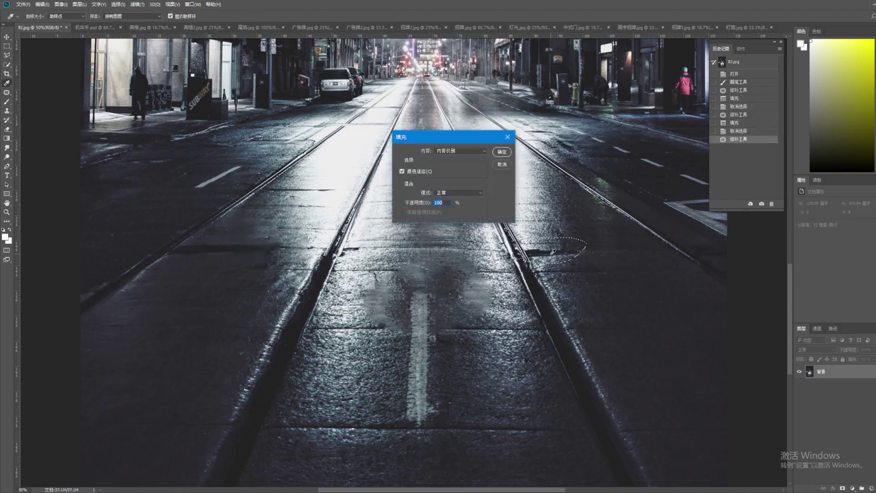
pyautogui.press('Return')
pyautogui.hotkey('ctrl', 'd')
# Drag the motorcycle rider image into the street photo B3.jpg
pyautogui.hotkey('ctrl', 'Tab')
pyautogui.click(48, 28)
pyautogui.moveTo(61, 44); pyautogui.dragTo(539, 312)
pyautogui.hotkey('ctrl', '-')
# Scale the motorcycle rider to about 121.5%, then hide its layer 图层 1
pyautogui.hotkey('ctrl', 't')
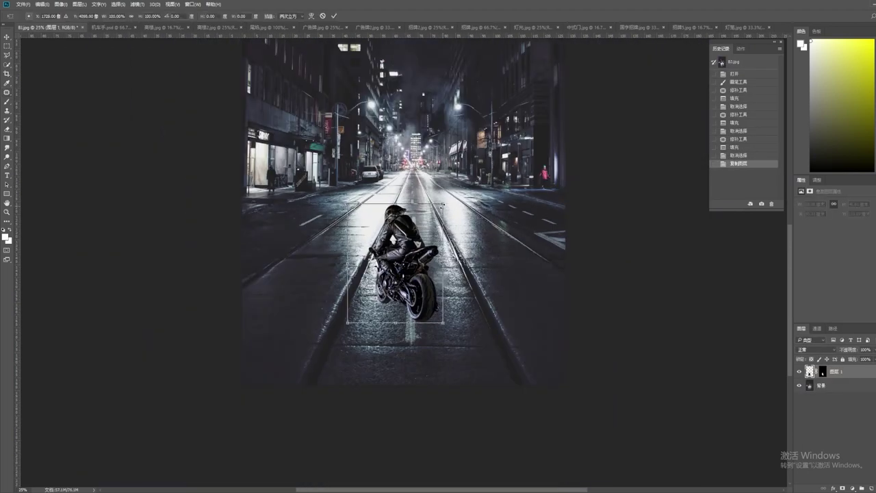
pyautogui.moveTo(443, 203); pyautogui.dragTo(464, 178)
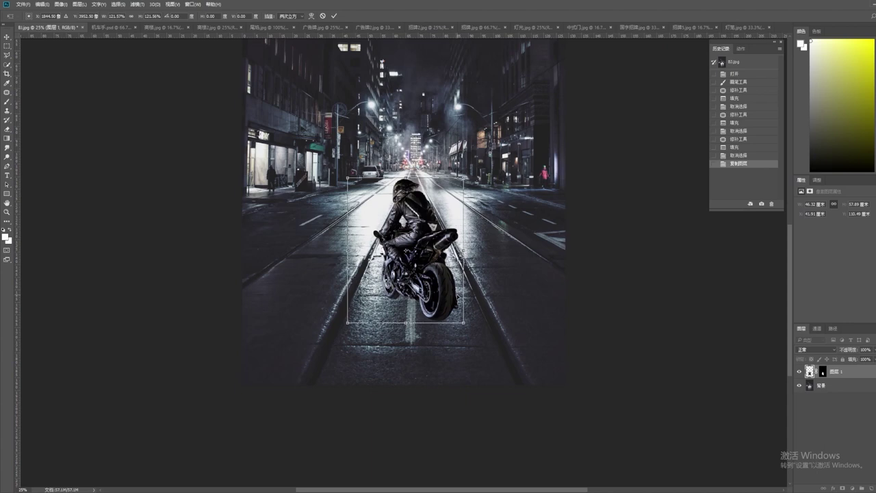
pyautogui.press('Return')
pyautogui.click(834, 387)
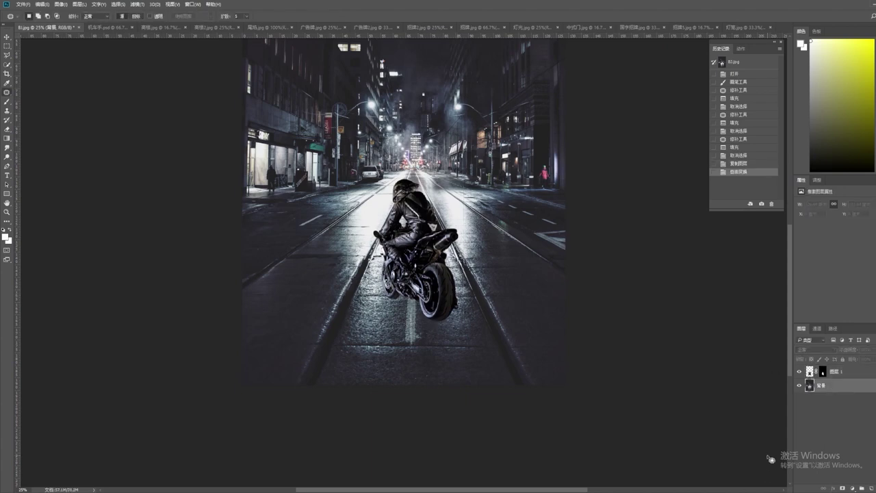
pyautogui.click(798, 372)
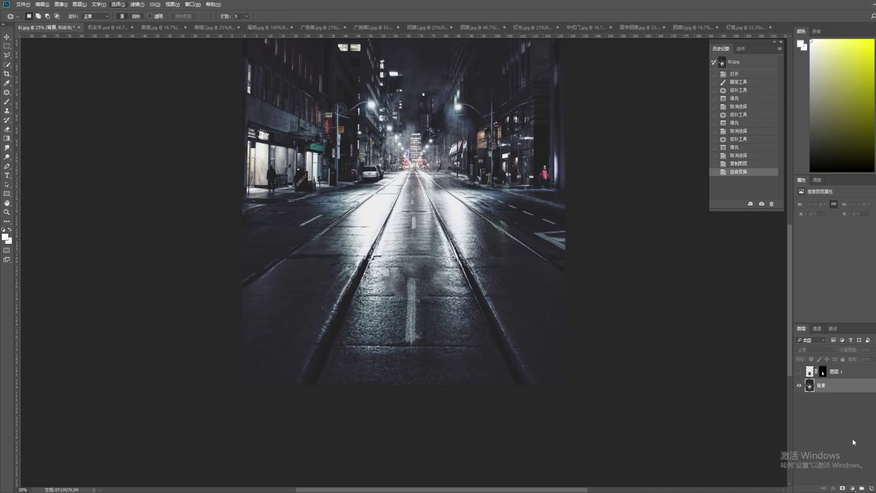
# Fill the Color Range highlight selection with a #fc6c4b Solid Color layer at 57% opacity
pyautogui.click(540, 259)
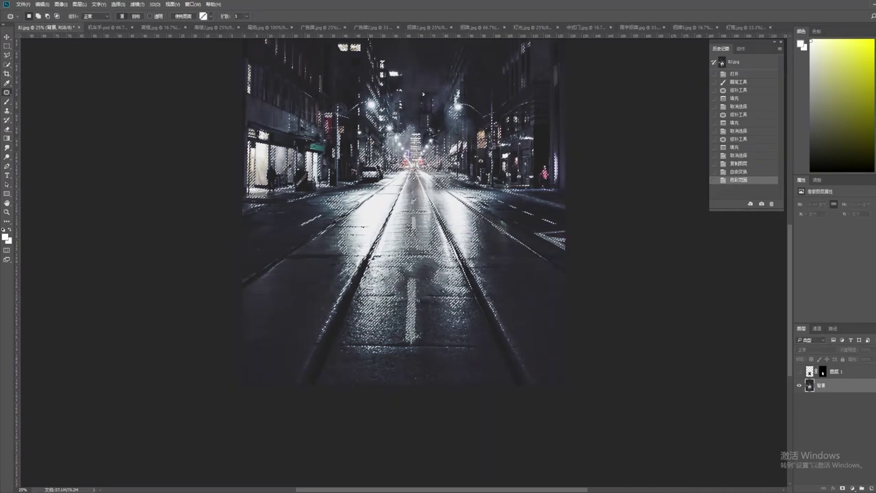
pyautogui.hotkey('alt', 'l')
pyautogui.press('w')
pyautogui.press('o')
pyautogui.press('Return')
pyautogui.write('fc6c4b')
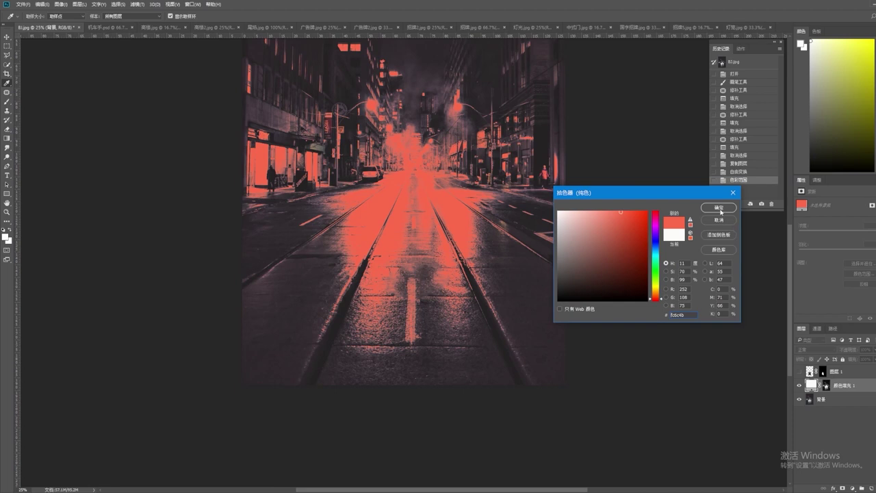
pyautogui.click(718, 208)
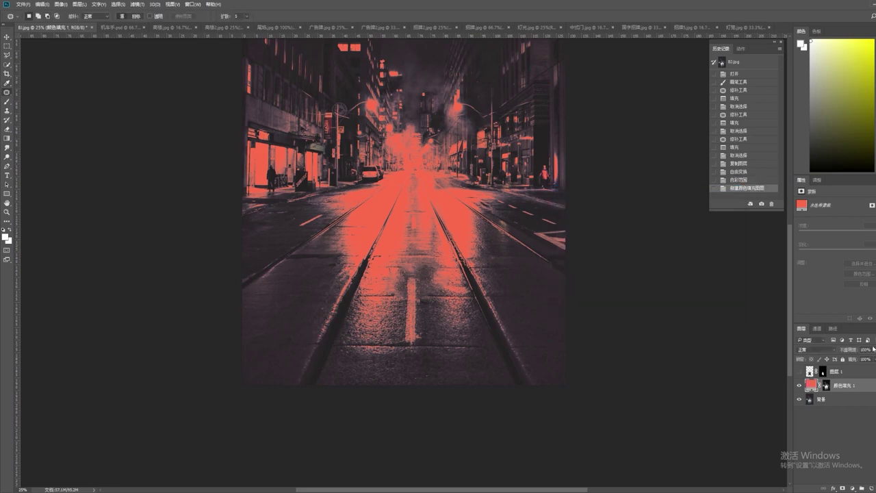
pyautogui.moveTo(873, 349); pyautogui.dragTo(861, 360)
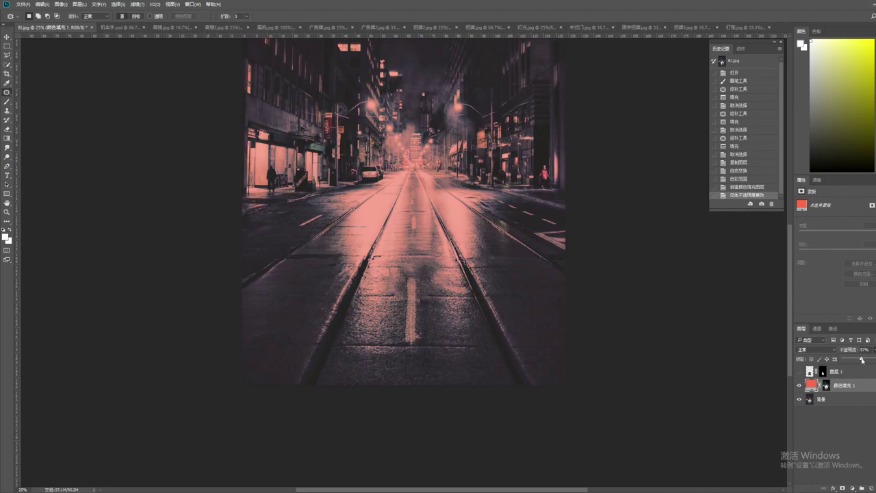
# Paint black on the coral fill's mask to remove the tint from the street's right side
pyautogui.click(826, 385)
pyautogui.press('b')
pyautogui.moveTo(451, 134); pyautogui.dragTo(445, 226)
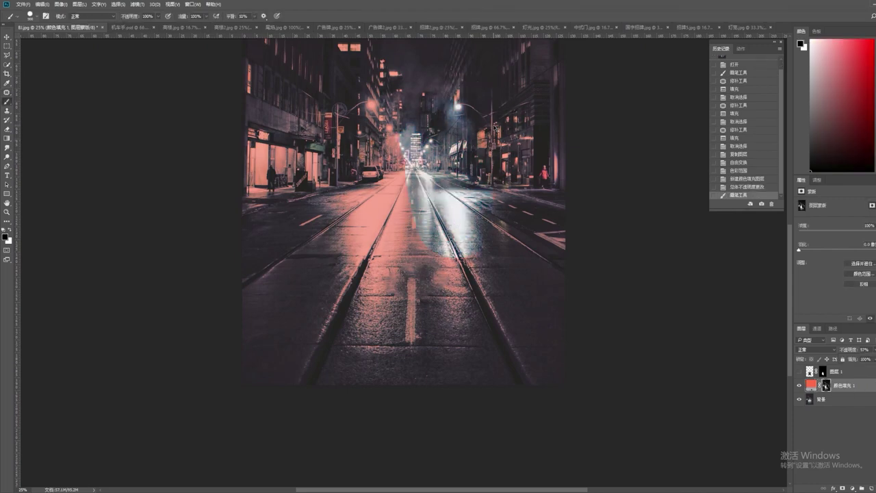
pyautogui.hotkey('ctrl', 'z')
pyautogui.click(30, 15)
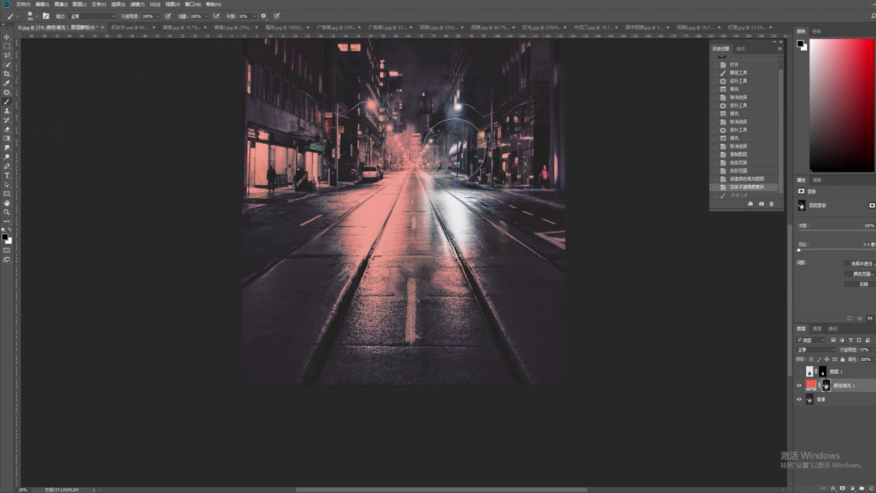
pyautogui.click(464, 346)
pyautogui.hotkey('ctrl', '-')
pyautogui.moveTo(498, 182); pyautogui.dragTo(494, 294)
pyautogui.moveTo(461, 146); pyautogui.dragTo(465, 219)
pyautogui.moveTo(498, 365); pyautogui.dragTo(486, 287)
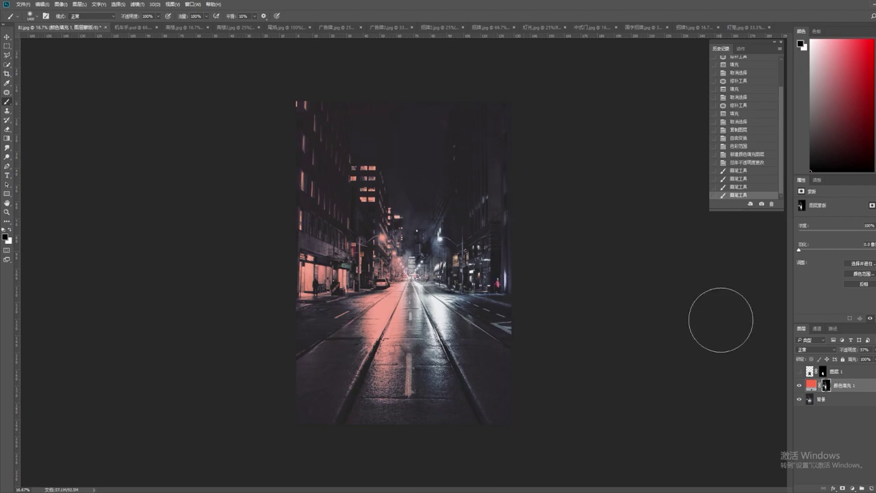
pyautogui.press('x')
# Duplicate the coral fill as a Linear Dodge (Add) copy limited by Blend If Underlying Layer
pyautogui.hotkey('ctrl', 'j')
pyautogui.click(814, 349)
pyautogui.click(817, 248)
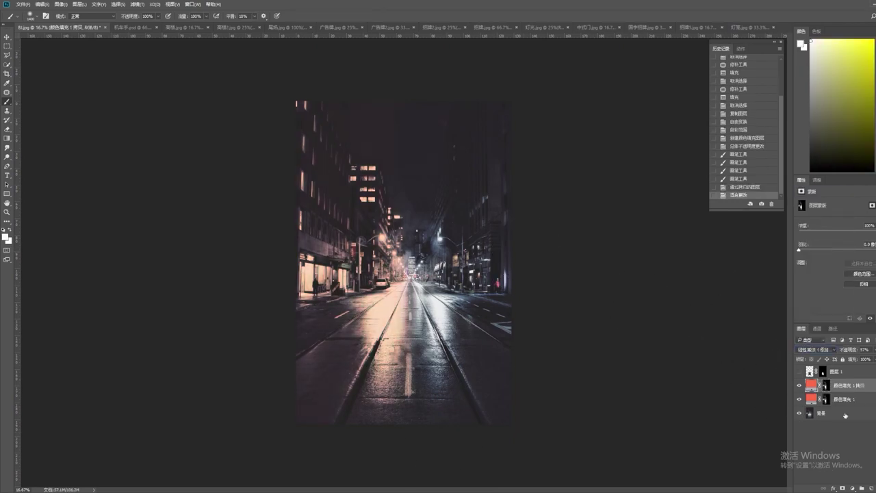
pyautogui.rightClick(809, 385)
pyautogui.click(828, 215)
pyautogui.moveTo(618, 357); pyautogui.dragTo(634, 359)
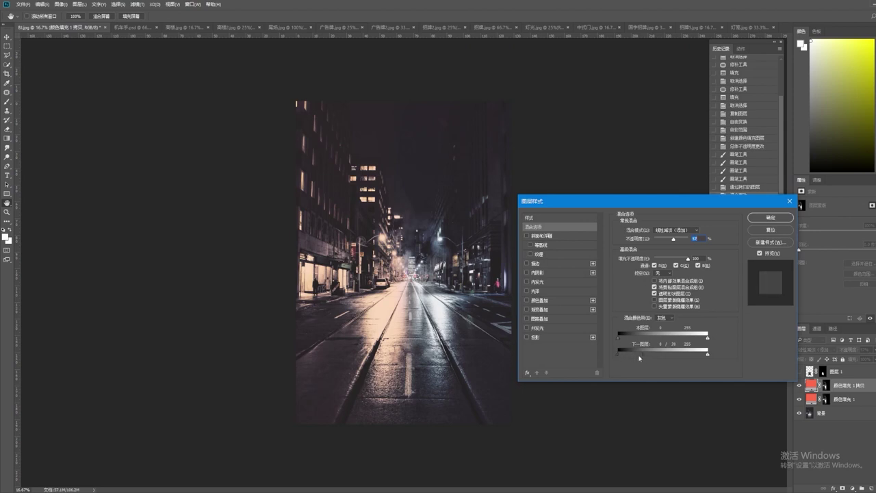
pyautogui.press('Return')
pyautogui.click(828, 413)
pyautogui.press('b')
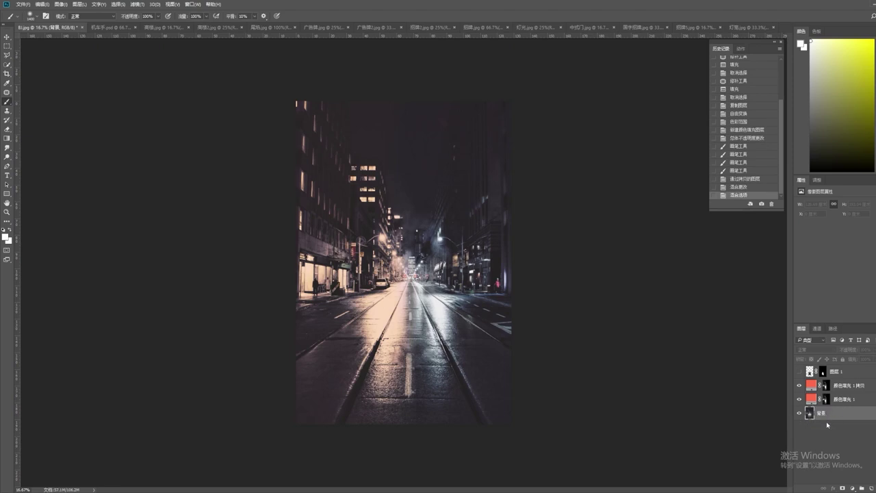
pyautogui.hotkey('alt', 's')
# Select the bright highlights with Color Range and fill them with a light blue Solid Color layer
pyautogui.press('c')
pyautogui.click(539, 259)
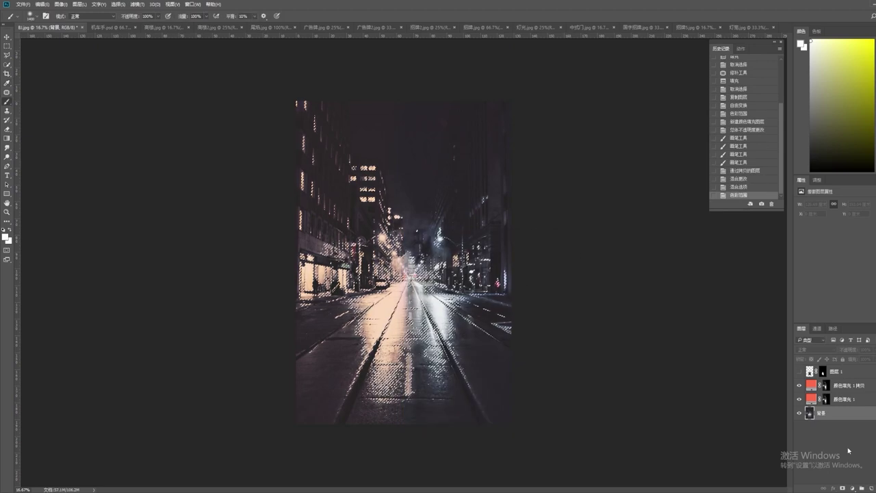
pyautogui.hotkey('alt', 'l')
pyautogui.press('j')
pyautogui.press('Escape')
pyautogui.press('w')
pyautogui.press('o')
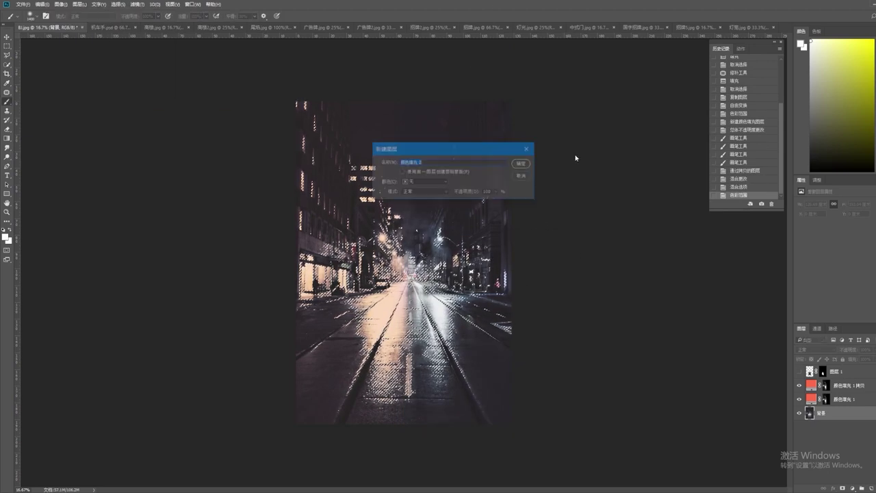
pyautogui.press('Return')
pyautogui.click(621, 214)
pyautogui.press('Return')
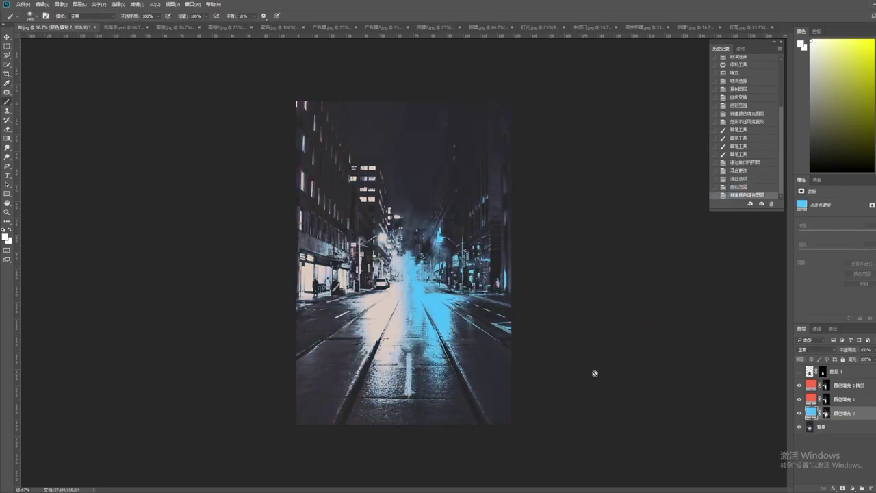
# Mask the blue glow off the left side, set 58% opacity, and add a Linear Dodge copy
pyautogui.click(826, 412)
pyautogui.moveTo(403, 260)
pyautogui.mouseDown()
pyautogui.moveTo(346, 390)
pyautogui.moveTo(388, 209)
pyautogui.moveTo(372, 465)
pyautogui.mouseUp()
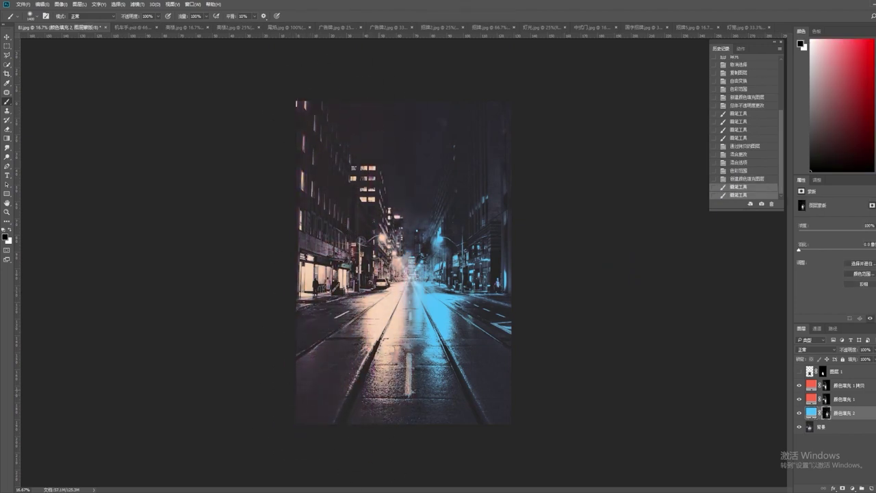
pyautogui.moveTo(874, 359); pyautogui.dragTo(859, 363)
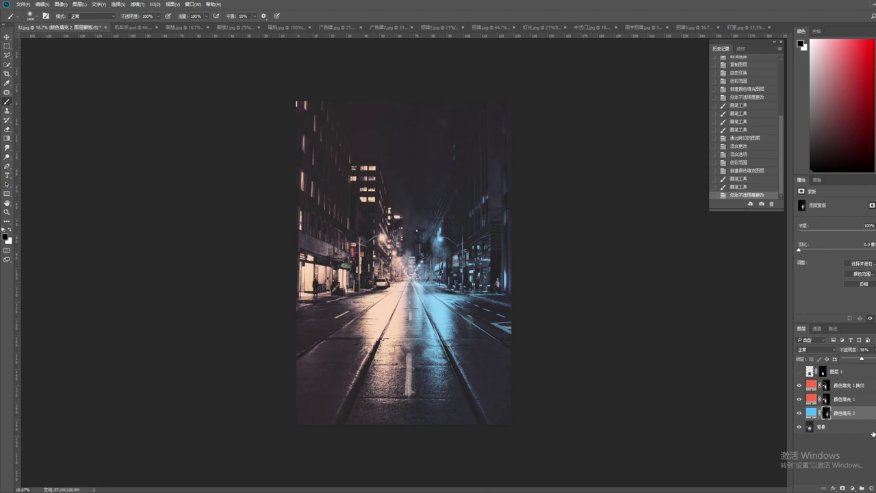
pyautogui.press('x')
pyautogui.hotkey('ctrl', 'j')
pyautogui.hotkey('shift', 'alt', 'w')
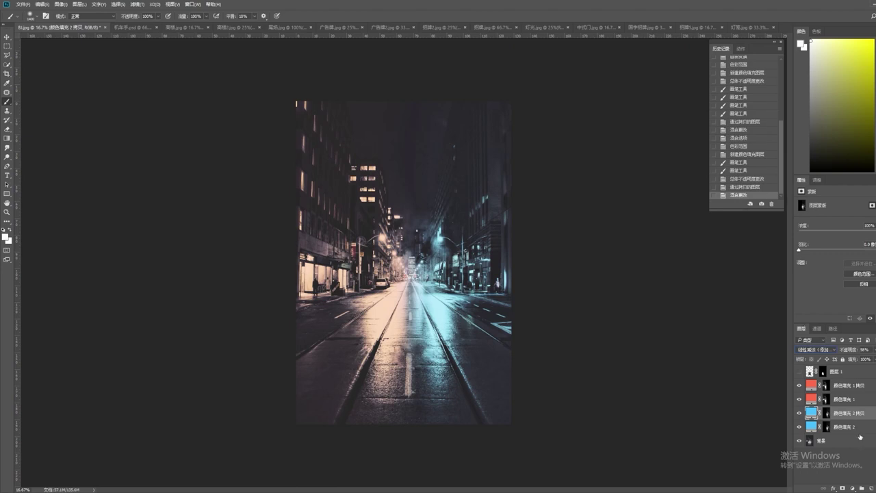
# Show the motorcycle rider again and add an Exposure adjustment layer above the street
pyautogui.click(799, 371)
pyautogui.click(831, 371)
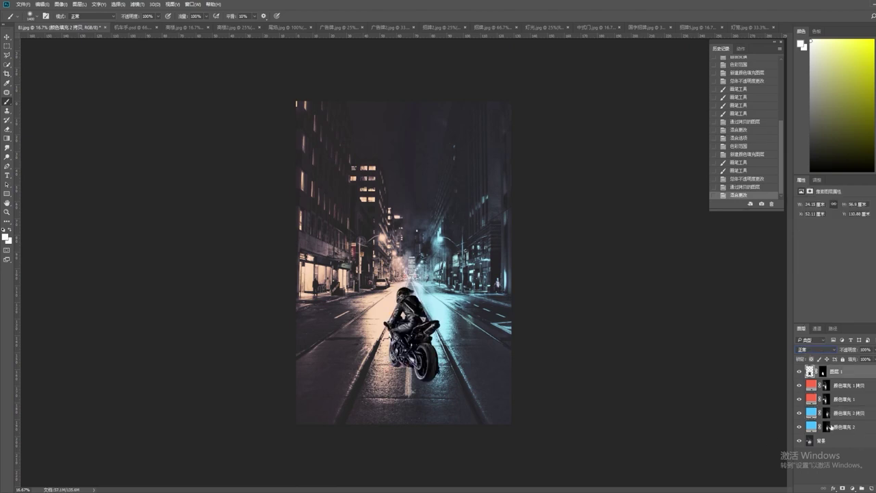
pyautogui.click(846, 444)
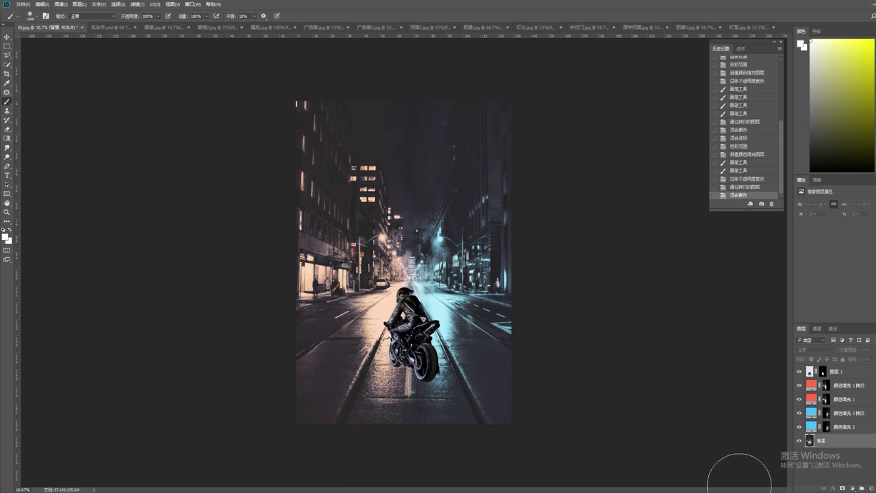
pyautogui.hotkey('alt', 'l')
pyautogui.press('j')
pyautogui.press('e')
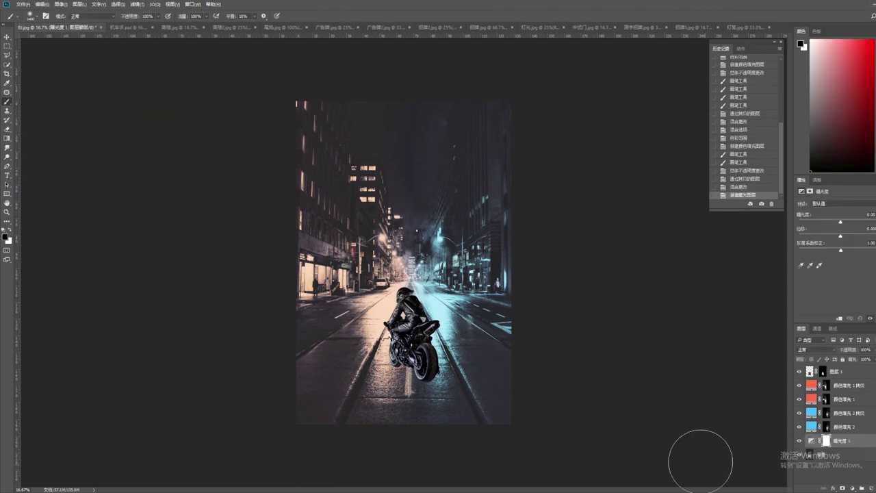
# Set exposure to about -2.9, invert its mask, and paint the shadow under the wheels
pyautogui.hotkey('ctrl', '+')
pyautogui.hotkey('ctrl', '+')
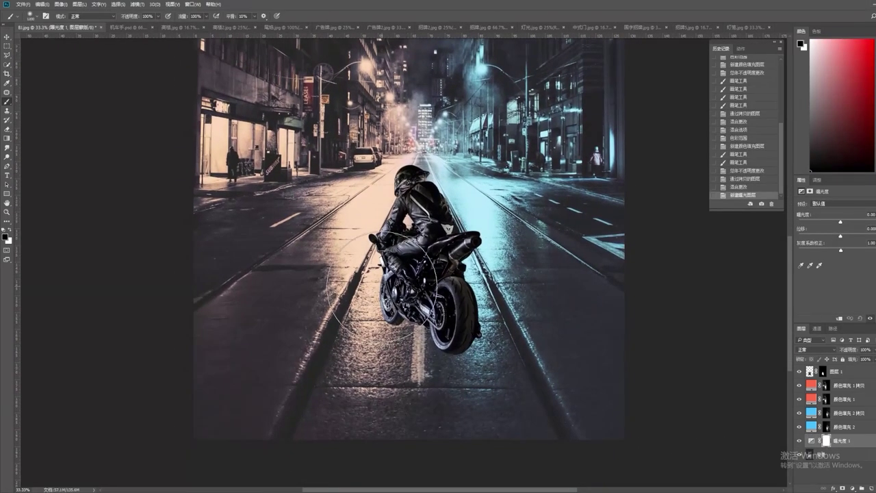
pyautogui.click(31, 15)
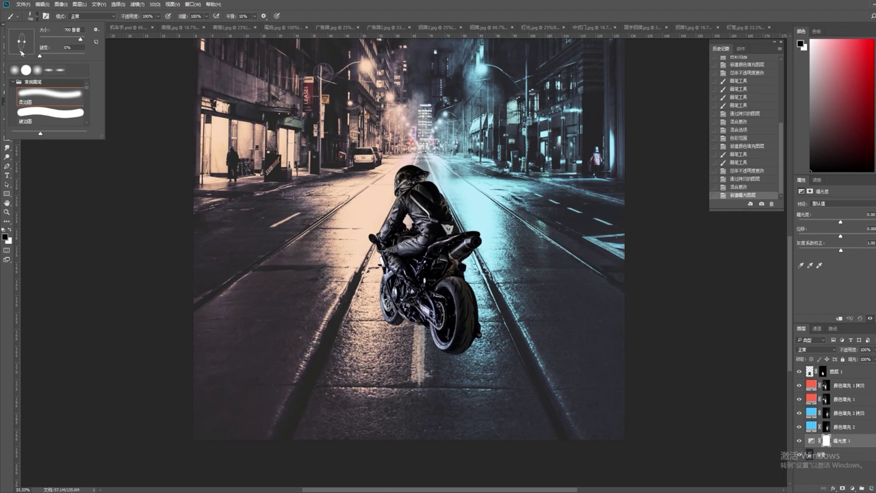
pyautogui.press('Return')
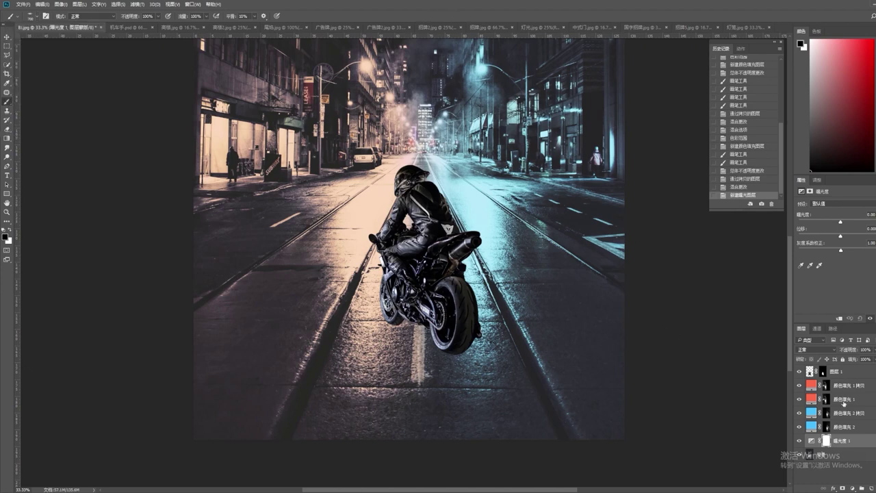
pyautogui.moveTo(840, 222); pyautogui.dragTo(823, 224)
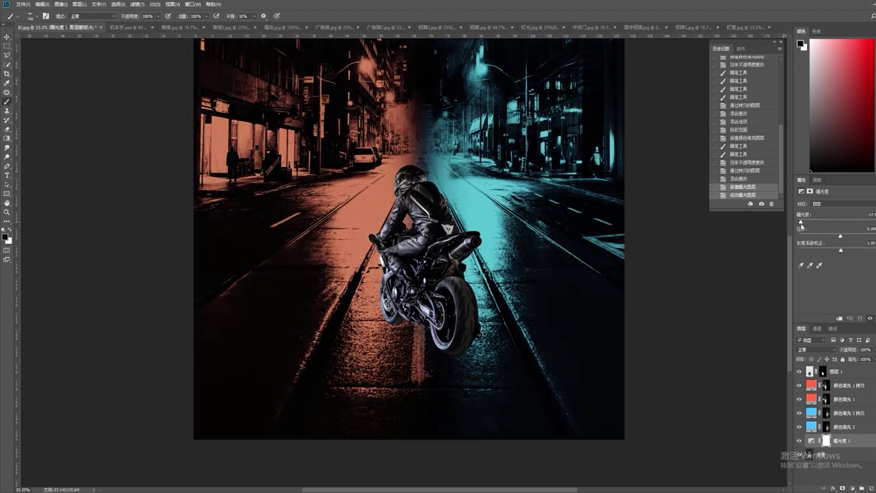
pyautogui.hotkey('ctrl', 'i')
pyautogui.moveTo(401, 319)
pyautogui.mouseDown()
pyautogui.moveTo(401, 335)
pyautogui.moveTo(424, 328)
pyautogui.mouseUp()
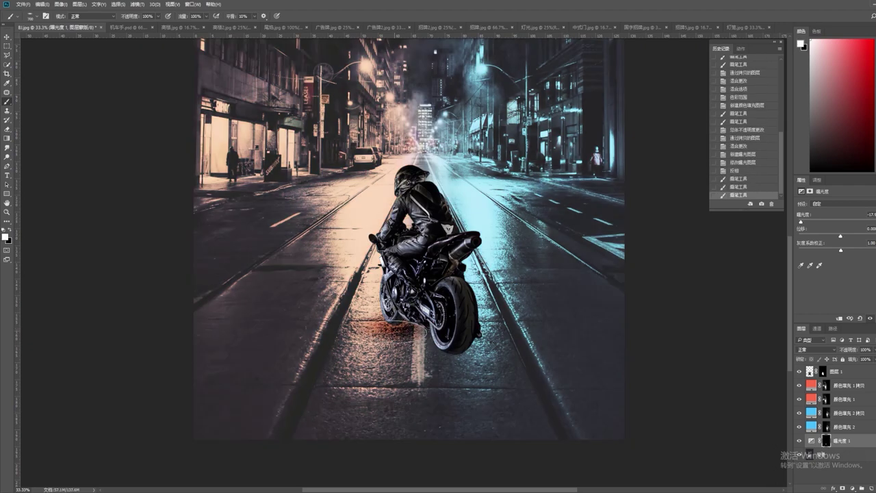
pyautogui.moveTo(859, 445)
pyautogui.mouseDown()
pyautogui.moveTo(842, 370)
pyautogui.moveTo(849, 392)
pyautogui.mouseUp()
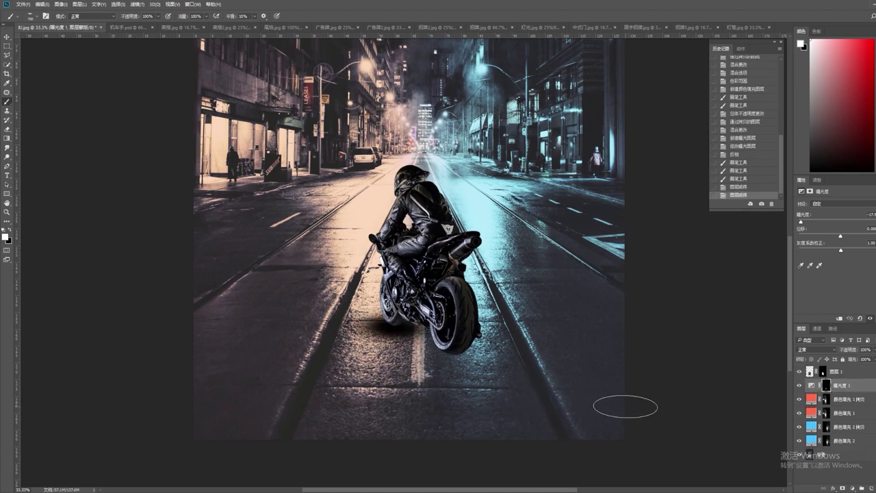
pyautogui.moveTo(468, 352)
pyautogui.mouseDown()
pyautogui.moveTo(444, 357)
pyautogui.moveTo(507, 364)
pyautogui.mouseUp()
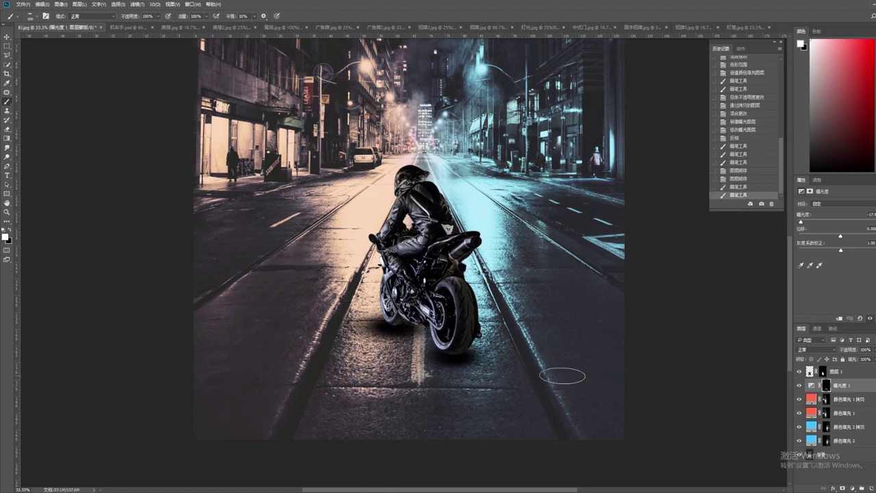
# Add an Exposure 2 layer at -1.50 clipped to the rider, with inverted, painted mask
pyautogui.scroll(2, 380, 341)
pyautogui.hotkey('alt', ']')
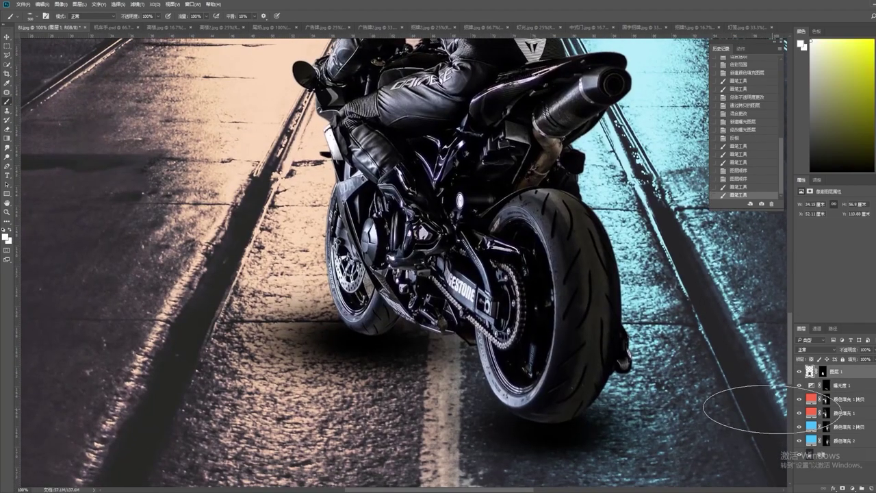
pyautogui.press('Return')
pyautogui.moveTo(840, 222); pyautogui.dragTo(818, 221)
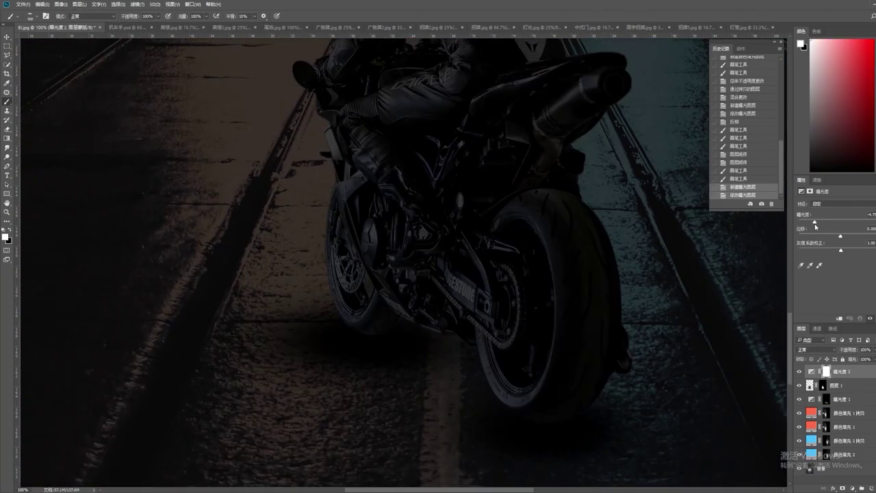
pyautogui.hotkey('ctrl', 'alt', 'g')
pyautogui.scroll(1, 365, 335)
pyautogui.moveTo(325, 412); pyautogui.dragTo(336, 405)
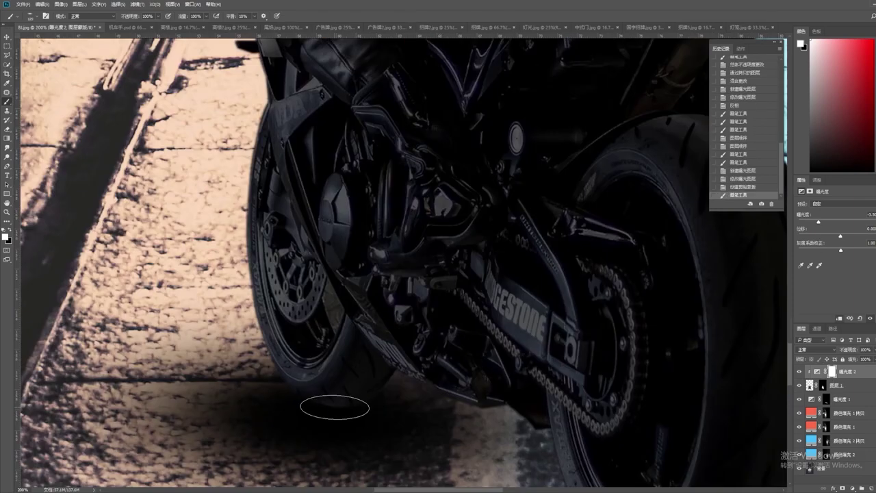
pyautogui.moveTo(380, 422); pyautogui.dragTo(440, 406)
pyautogui.click(798, 371)
pyautogui.click(798, 372)
pyautogui.hotkey('ctrl', 'i')
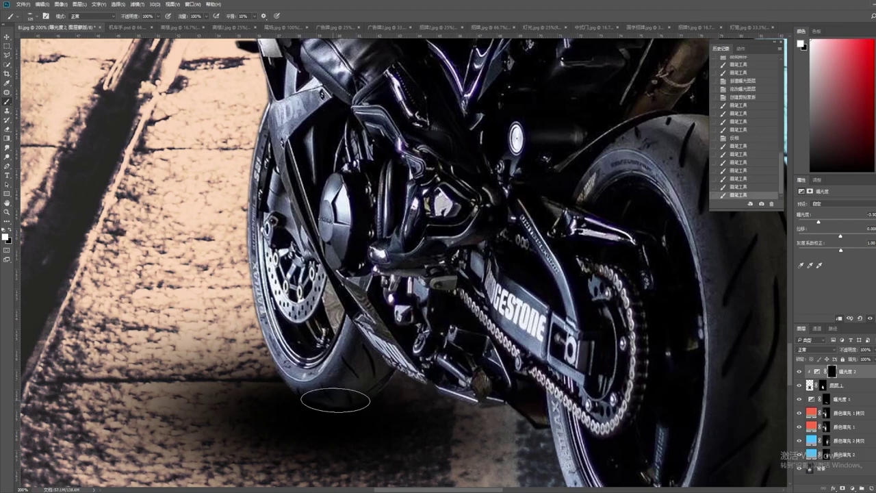
pyautogui.hotkey('ctrl', '-')
pyautogui.hotkey('ctrl', '-')
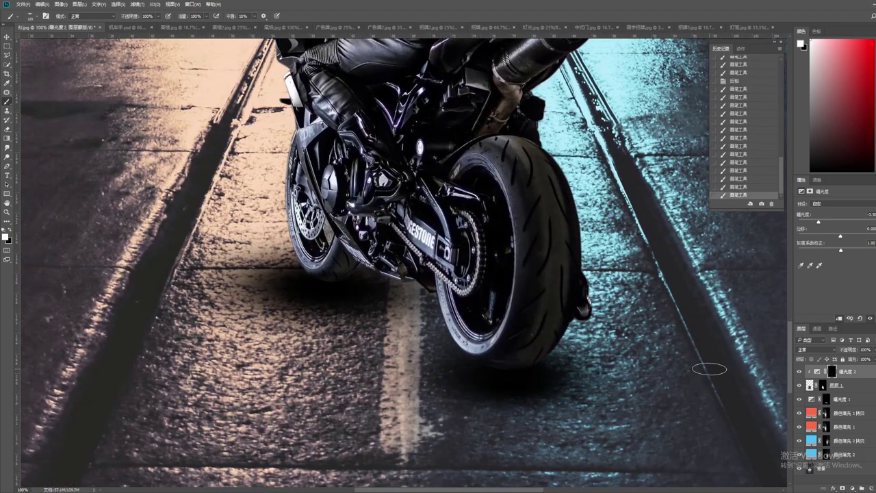
pyautogui.hotkey('ctrl', '-')
pyautogui.hotkey('ctrl', '-')
pyautogui.hotkey('ctrl', '-')
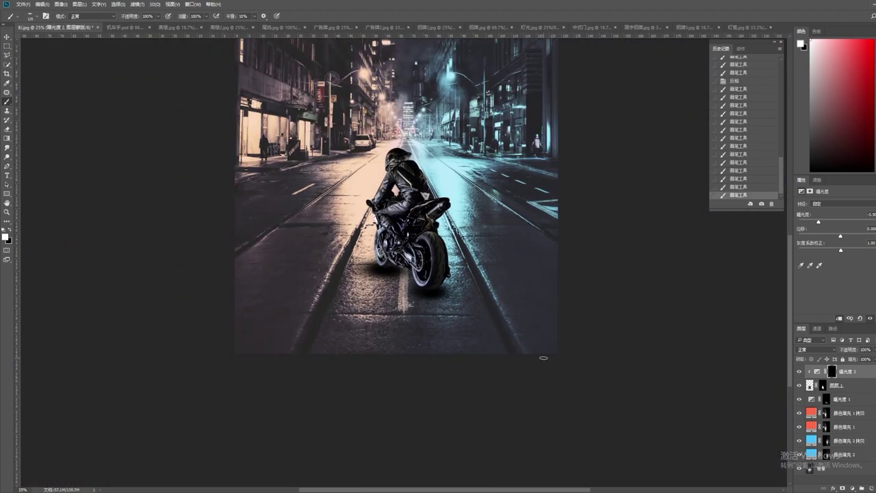
pyautogui.hotkey('ctrl', '+')
# Set Exposure 1 to 91% opacity and place a duplicate rider layer beneath the original
pyautogui.hotkey('alt', '[')
pyautogui.hotkey('alt', '[')
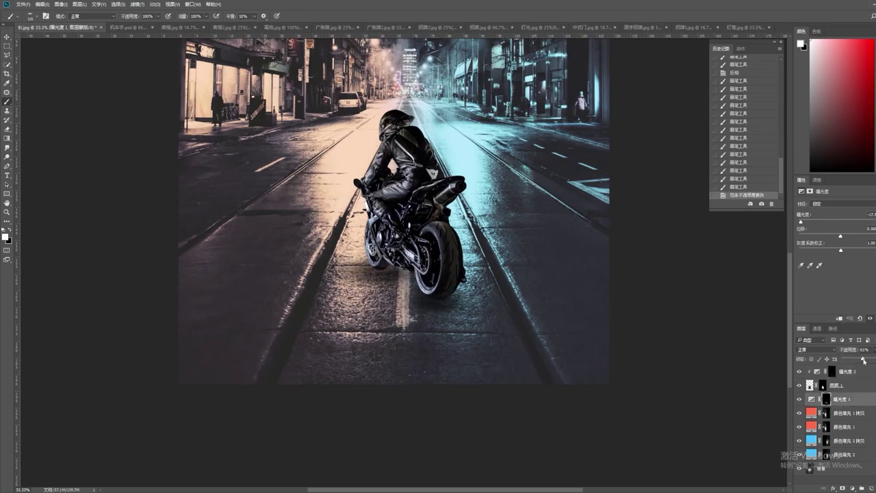
pyautogui.moveTo(868, 356); pyautogui.dragTo(861, 369)
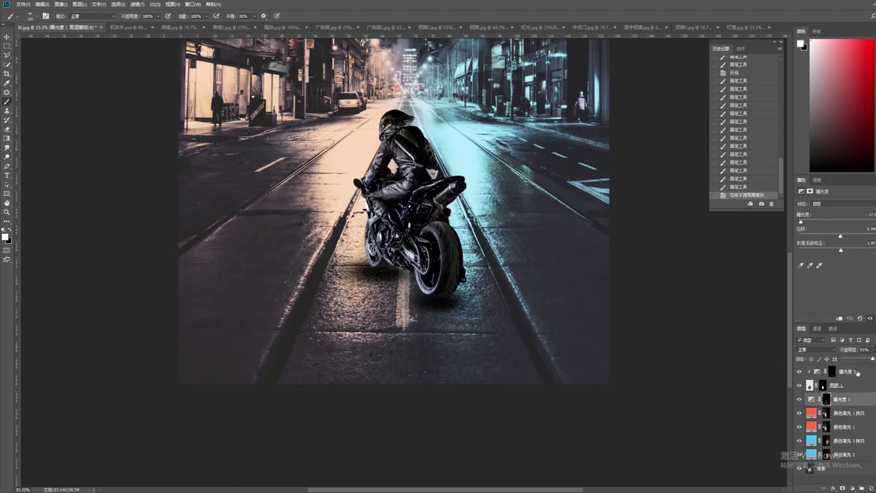
pyautogui.hotkey('alt', ']')
pyautogui.hotkey('ctrl', 'j')
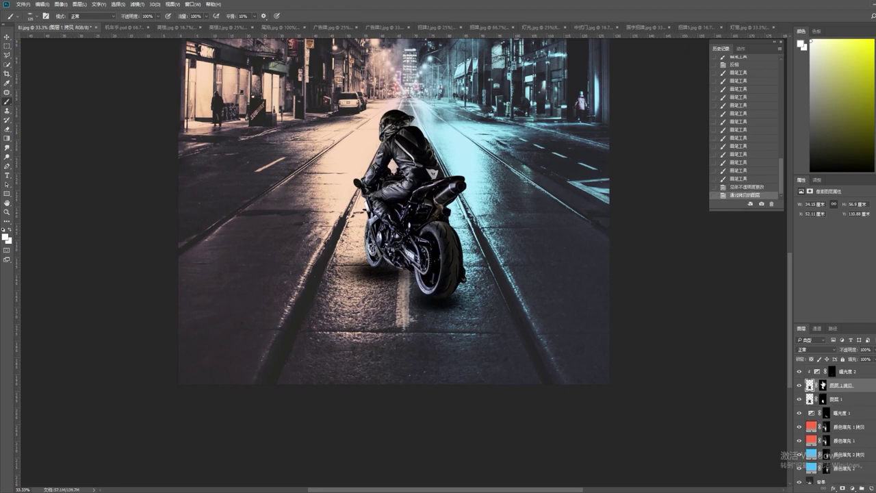
pyautogui.moveTo(844, 388); pyautogui.dragTo(838, 404)
pyautogui.hotkey('alt', ']')
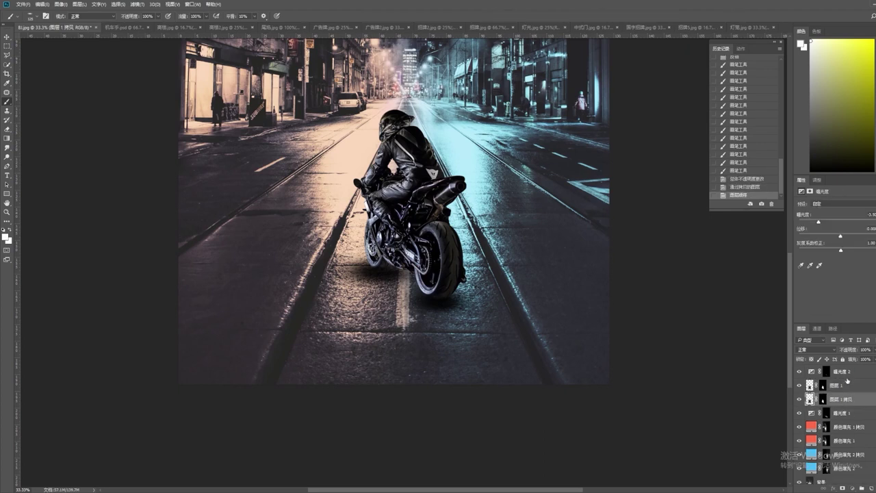
pyautogui.hotkey('ctrl', 'alt', 'g')
pyautogui.click(840, 401)
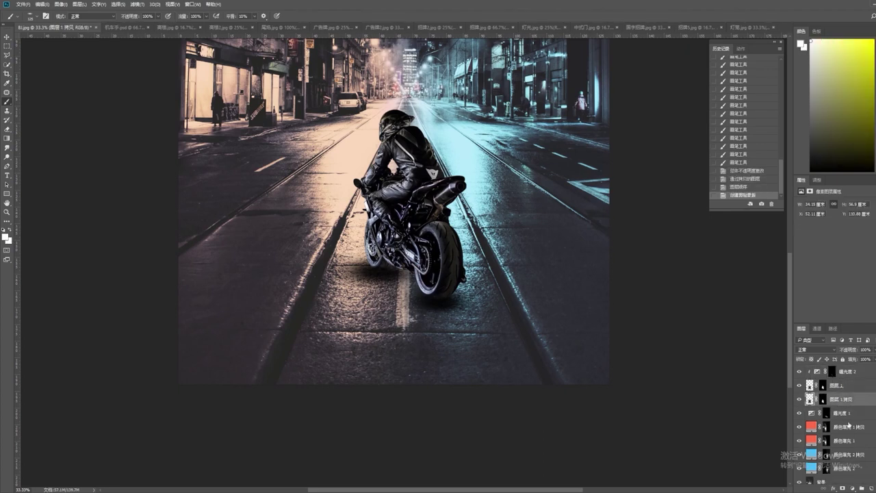
pyautogui.click(81, 5)
# Clip a Hue/Saturation layer with Lightness -100 to the rider copy, making it black
pyautogui.click(116, 117)
pyautogui.moveTo(839, 258); pyautogui.dragTo(758, 264)
pyautogui.hotkey('ctrl', 'alt', 'g')
pyautogui.hotkey('ctrl', 't')
pyautogui.press('Return')
# Flip, rotate and position the black silhouette across the road under the bike
pyautogui.click(841, 413)
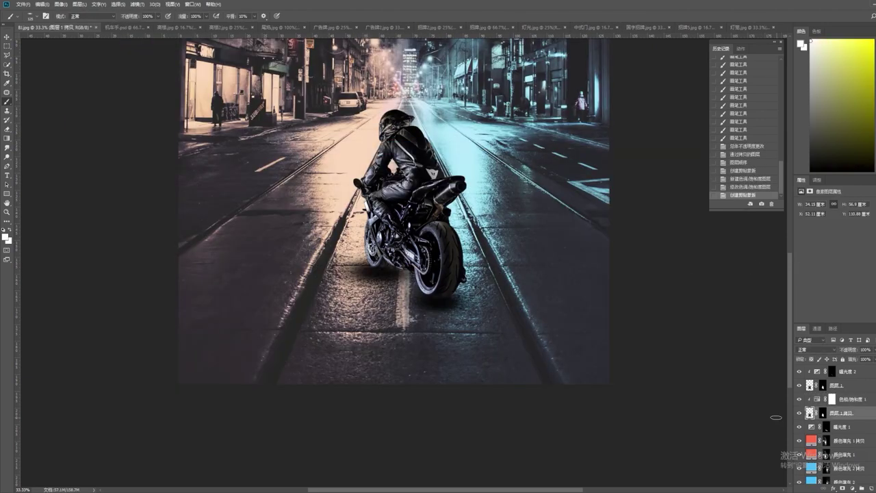
pyautogui.hotkey('ctrl', 't')
pyautogui.moveTo(441, 266); pyautogui.dragTo(390, 330)
pyautogui.rightClick(381, 289)
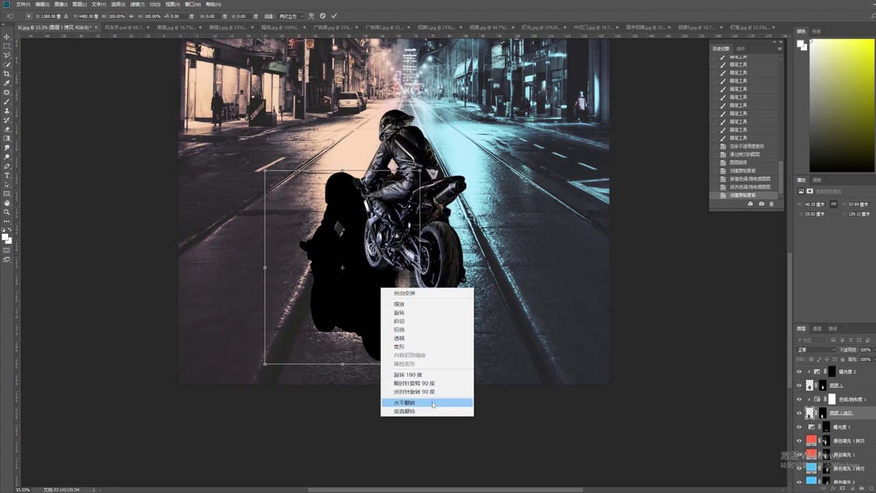
pyautogui.click(404, 410)
pyautogui.moveTo(445, 151)
pyautogui.mouseDown()
pyautogui.moveTo(369, 314)
pyautogui.moveTo(370, 375)
pyautogui.mouseUp()
pyautogui.moveTo(389, 338); pyautogui.dragTo(392, 338)
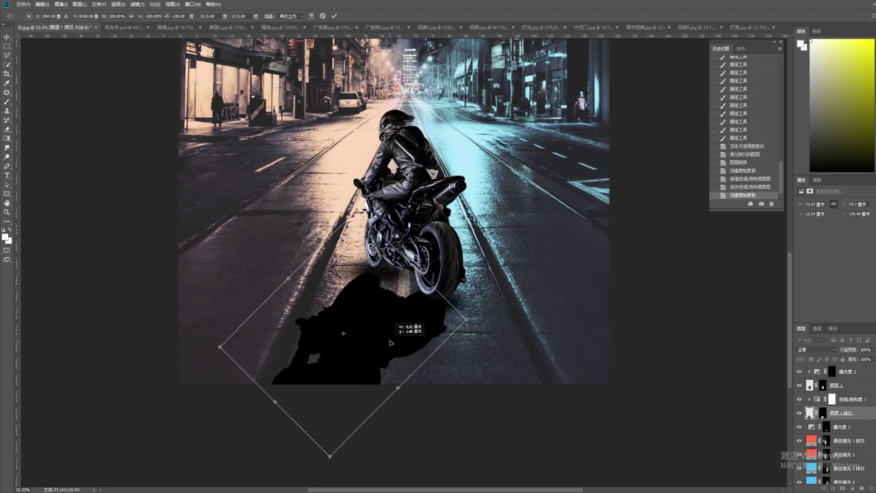
pyautogui.moveTo(392, 338); pyautogui.dragTo(388, 338)
pyautogui.press('Return')
# Reshape the silhouette shadow so it trails out from the bike
pyautogui.press('b')
pyautogui.hotkey('ctrl', 't')
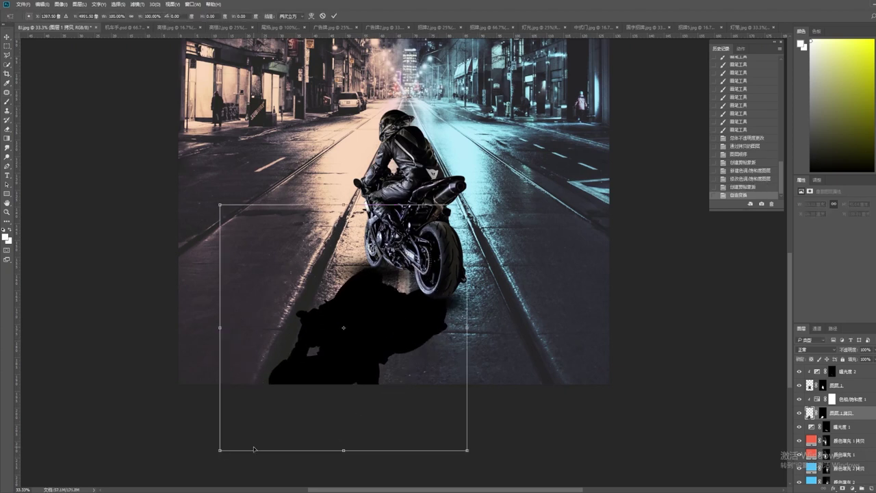
pyautogui.hotkey('ctrl', '-')
pyautogui.hotkey('ctrl', '-')
pyautogui.moveTo(336, 468); pyautogui.dragTo(345, 414)
pyautogui.press('Return')
pyautogui.hotkey('ctrl', '+')
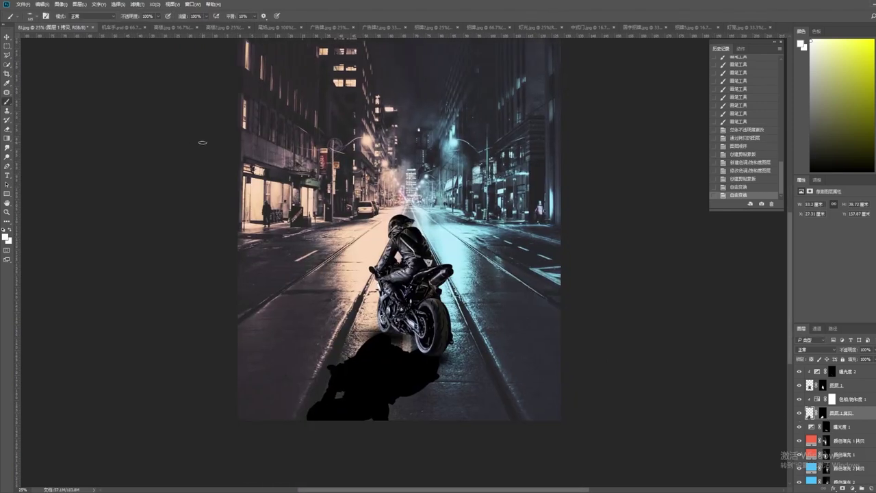
# Soften the silhouette shadow with a Field Blur from the Blur Gallery
pyautogui.click(136, 4)
pyautogui.click(266, 119)
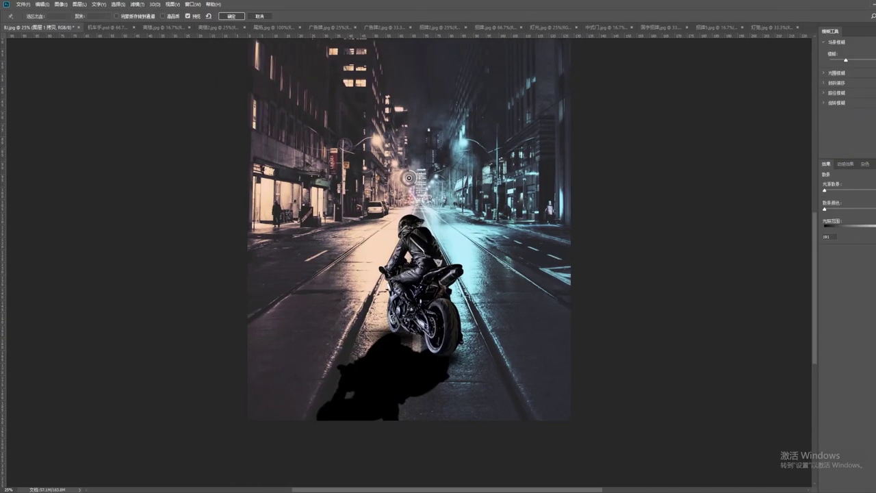
pyautogui.moveTo(851, 62); pyautogui.dragTo(863, 68)
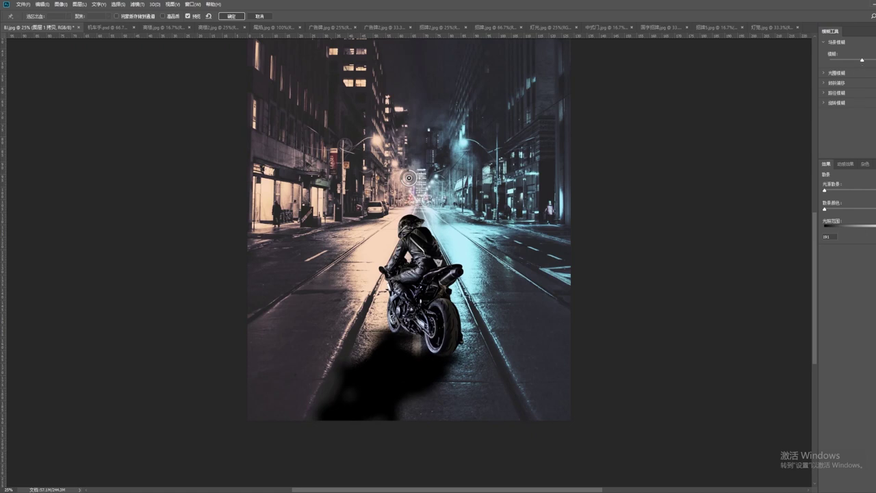
pyautogui.press('Return')
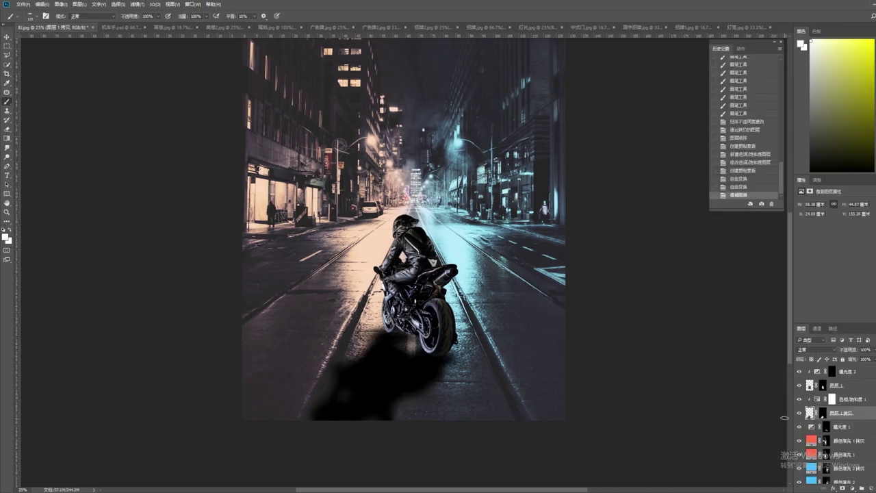
# Fade the shadow's lower-left end on its mask with a soft 30% brush
pyautogui.press('3')
pyautogui.click(30, 16)
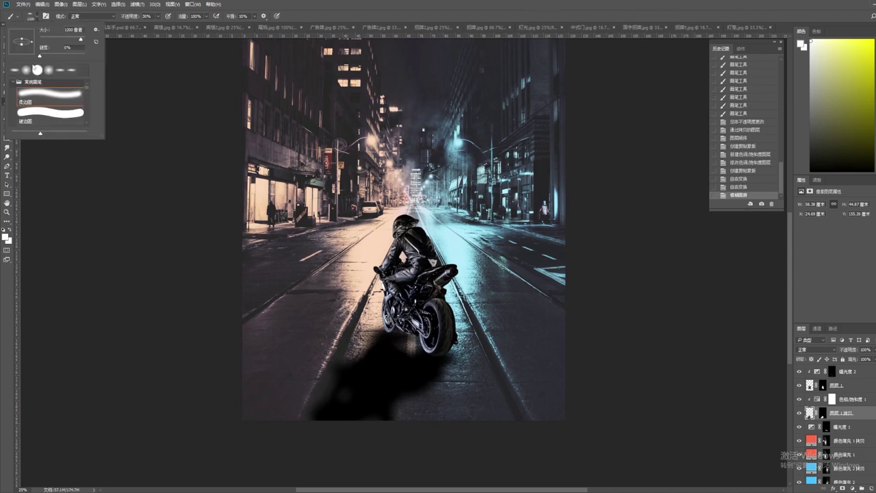
pyautogui.moveTo(390, 332)
pyautogui.mouseDown()
pyautogui.moveTo(312, 391)
pyautogui.moveTo(322, 375)
pyautogui.moveTo(269, 323)
pyautogui.mouseUp()
pyautogui.click(740, 162)
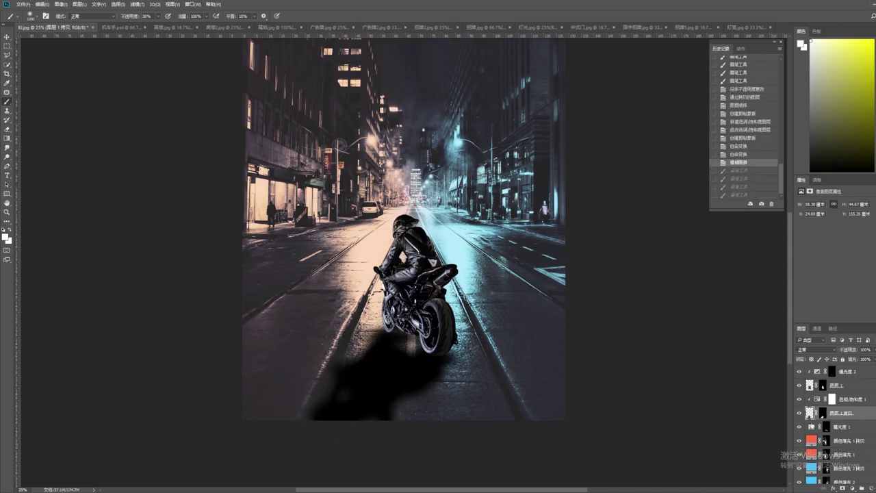
pyautogui.moveTo(340, 399)
pyautogui.mouseDown()
pyautogui.moveTo(317, 405)
pyautogui.moveTo(336, 365)
pyautogui.mouseUp()
# Repaint the shadow fade under the rear wheel on the second Exposure layer's mask
pyautogui.press('x')
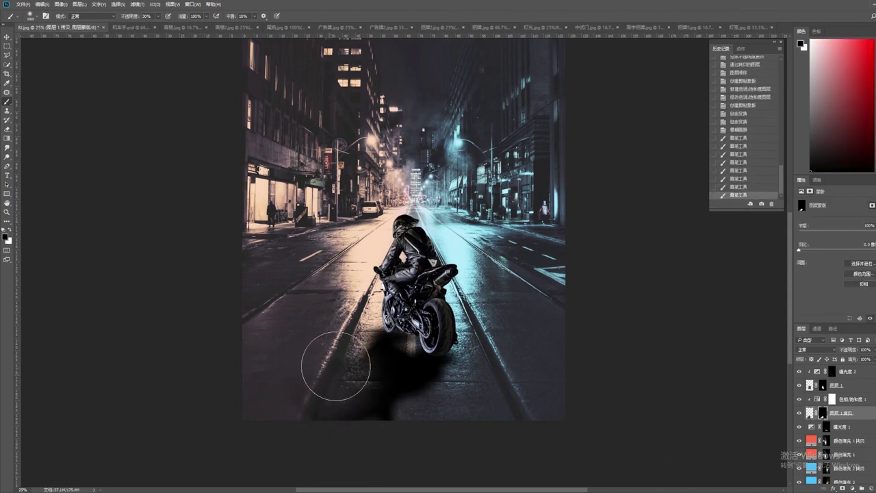
pyautogui.click(726, 170)
pyautogui.moveTo(401, 336)
pyautogui.mouseDown()
pyautogui.moveTo(333, 372)
pyautogui.moveTo(442, 413)
pyautogui.moveTo(404, 436)
pyautogui.moveTo(306, 423)
pyautogui.moveTo(457, 326)
pyautogui.mouseUp()
pyautogui.click(832, 371)
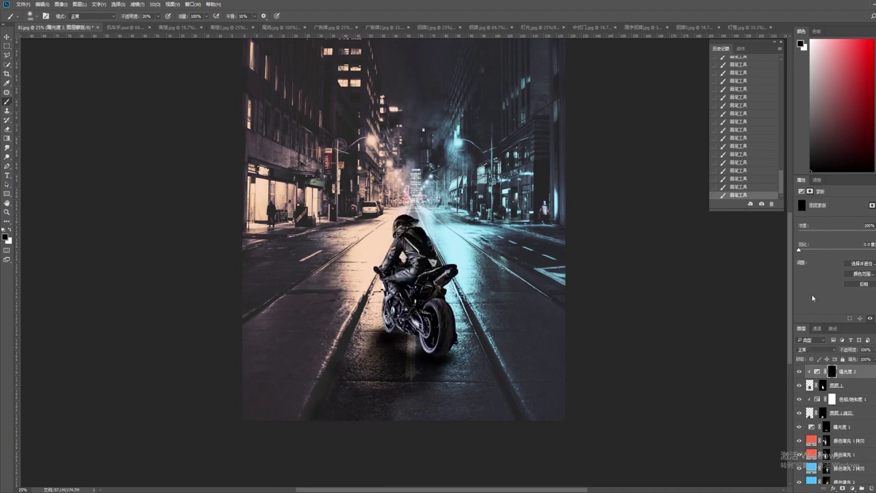
pyautogui.click(743, 171)
pyautogui.moveTo(375, 336); pyautogui.dragTo(378, 340)
# Paint the first Exposure layer's mask near the bike at 50% brush opacity, then select the top Exposure layer
pyautogui.press('x')
pyautogui.press('5')
pyautogui.press('pagedown')
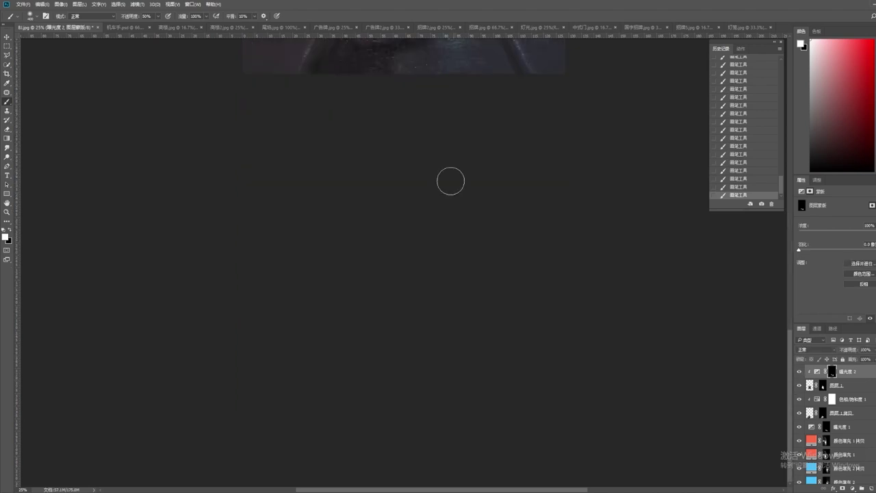
pyautogui.scroll(5, 451, 181)
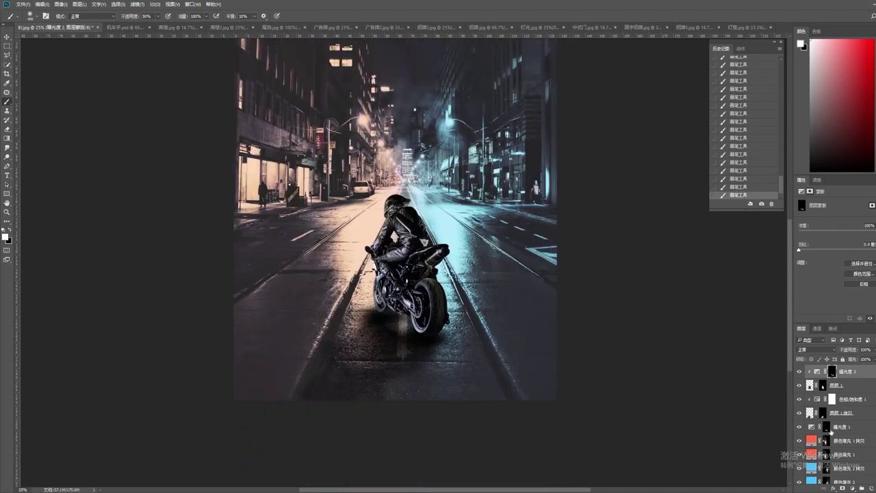
pyautogui.click(827, 426)
pyautogui.press('x')
pyautogui.moveTo(443, 342); pyautogui.dragTo(451, 343)
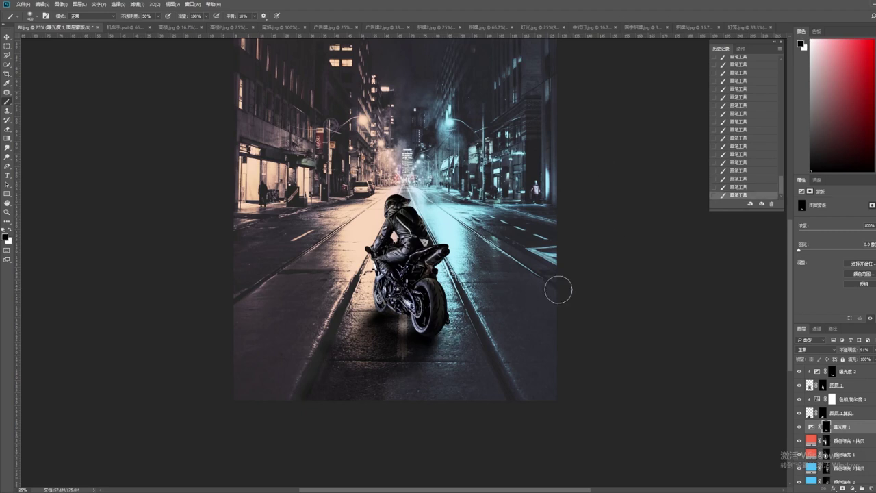
pyautogui.click(856, 373)
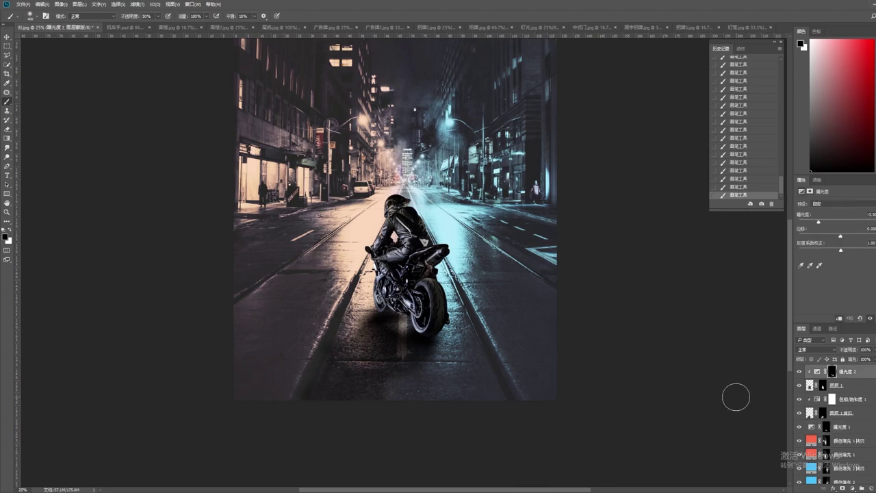
# Add a Hue/Saturation layer clipped to the motorcycle, with Colorize on and Saturation 63
pyautogui.click(80, 4)
pyautogui.moveTo(99, 111)
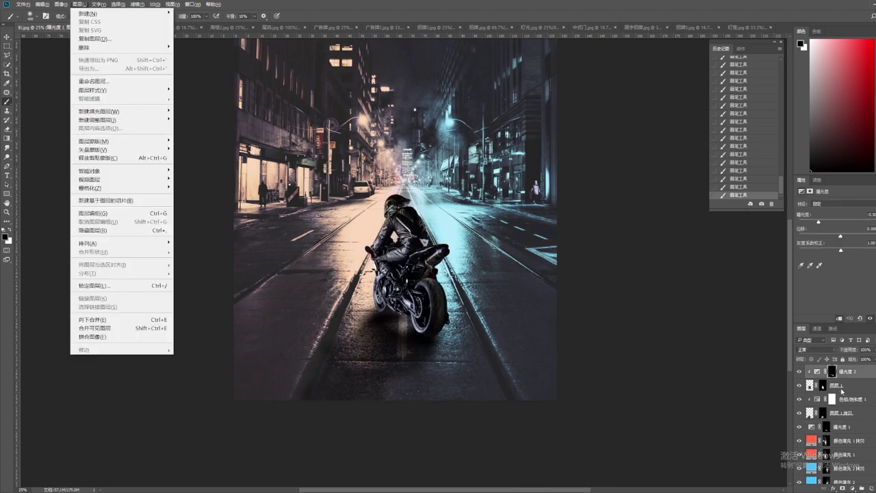
pyautogui.click(192, 110)
pyautogui.press('Return')
pyautogui.press('Escape')
pyautogui.click(79, 4)
pyautogui.click(206, 205)
pyautogui.hotkey('ctrl', 'alt', 'g')
pyautogui.moveTo(840, 257); pyautogui.dragTo(871, 261)
pyautogui.click(829, 267)
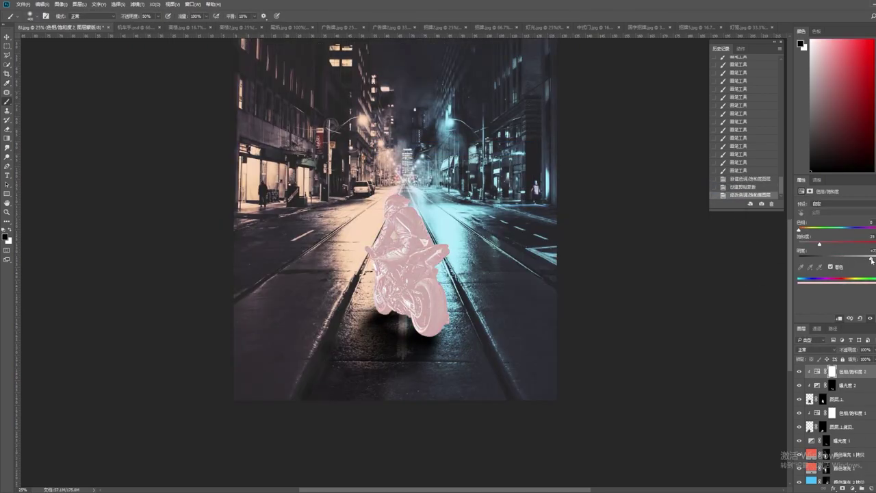
pyautogui.moveTo(822, 246); pyautogui.dragTo(854, 249)
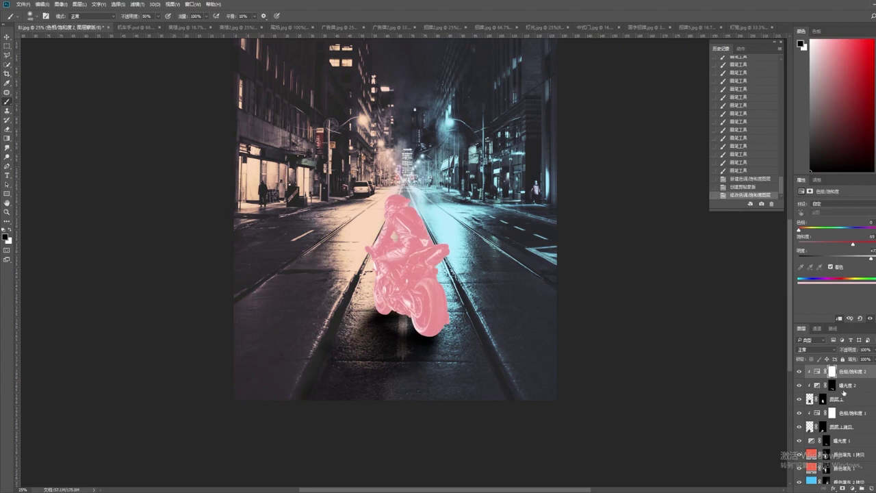
# Split the Underlying Layer blend-if slider so the pink tint only affects lighter tones
pyautogui.rightClick(825, 383)
pyautogui.rightClick(846, 376)
pyautogui.click(831, 190)
pyautogui.moveTo(618, 354)
pyautogui.mouseDown()
pyautogui.moveTo(645, 363)
pyautogui.moveTo(621, 360)
pyautogui.moveTo(633, 360)
pyautogui.mouseUp()
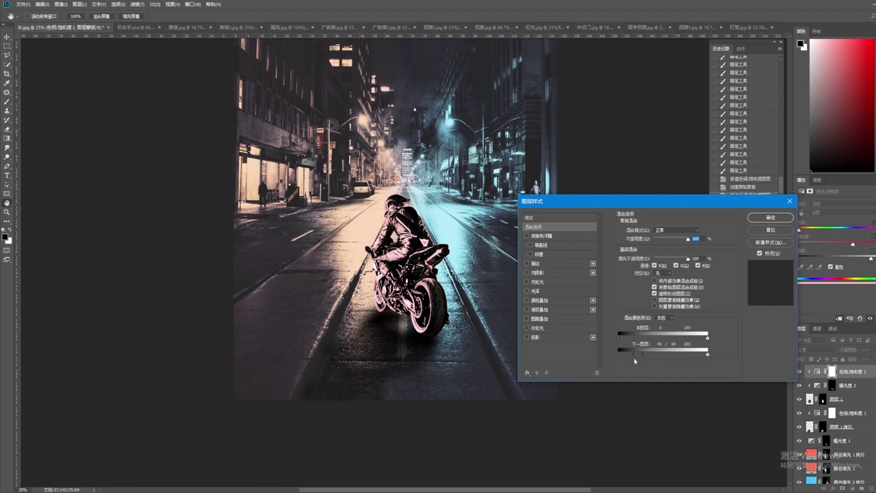
pyautogui.click(769, 216)
pyautogui.scroll(5, 399, 205)
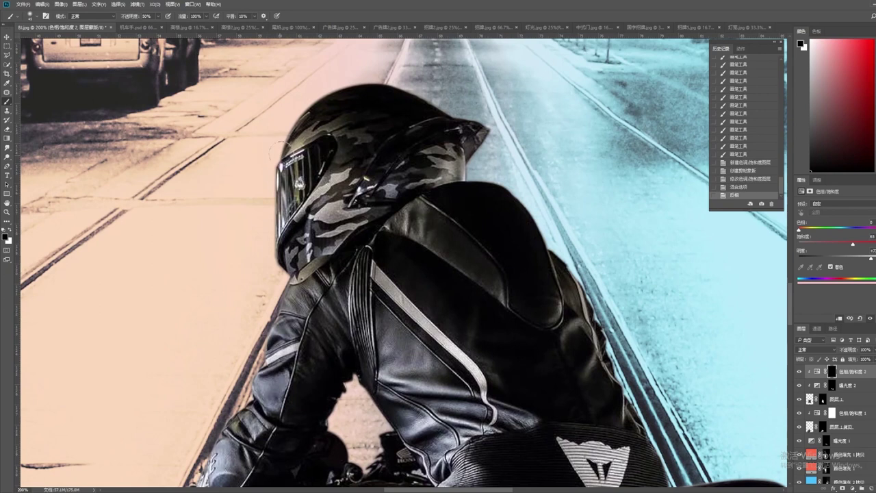
# Paint pink along the helmet's top edge and visor, dropping the brush to 10% opacity
pyautogui.click(284, 144)
pyautogui.press('s')
pyautogui.click(287, 145)
pyautogui.press('Return')
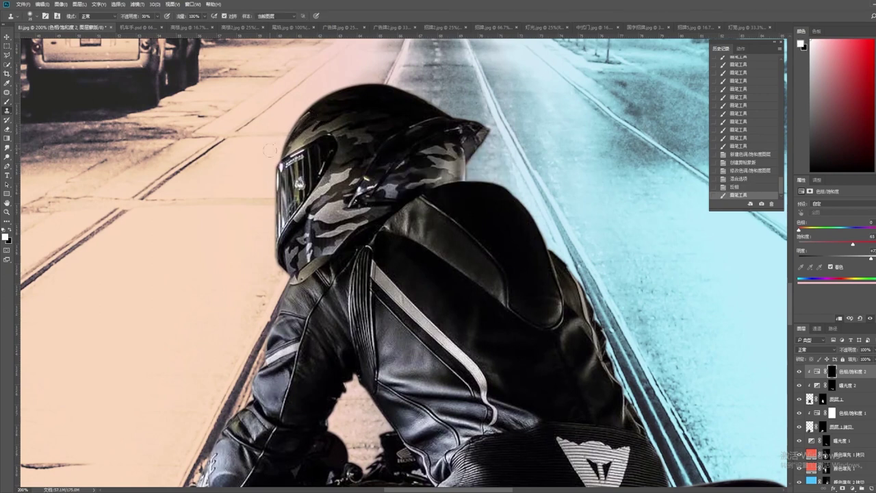
pyautogui.press('b')
pyautogui.moveTo(294, 127)
pyautogui.mouseDown()
pyautogui.moveTo(322, 102)
pyautogui.moveTo(362, 91)
pyautogui.moveTo(331, 102)
pyautogui.mouseUp()
pyautogui.press('1')
pyautogui.moveTo(271, 158)
pyautogui.mouseDown()
pyautogui.moveTo(305, 154)
pyautogui.moveTo(287, 236)
pyautogui.moveTo(277, 164)
pyautogui.mouseUp()
# Brush the tint onto the front wheel's left edge and across the engine, then set Hue to 18
pyautogui.scroll(-2, 303, 190)
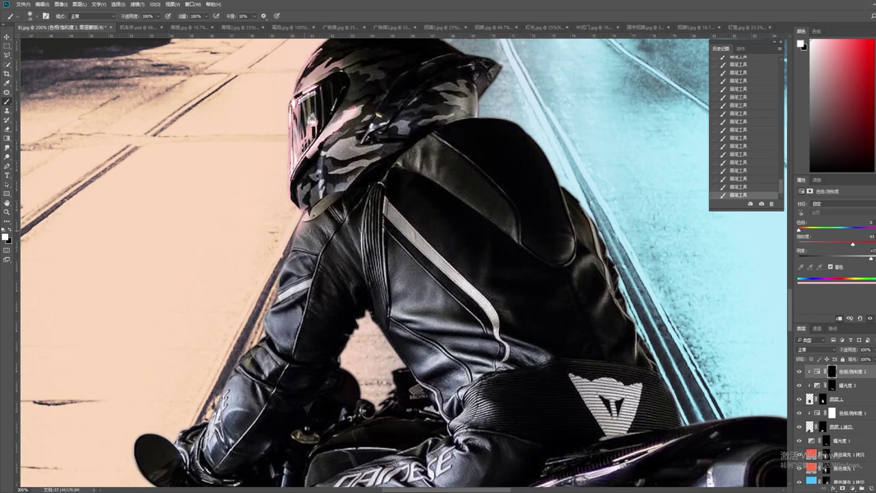
pyautogui.moveTo(291, 257); pyautogui.dragTo(315, 189)
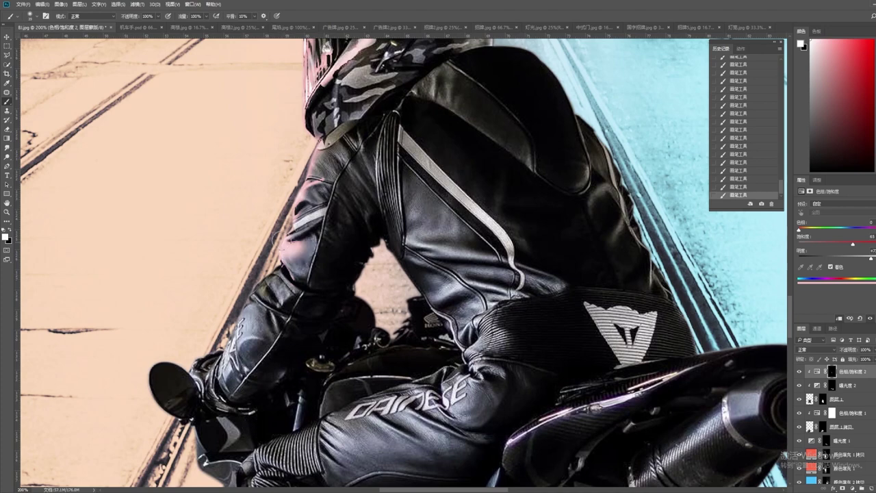
pyautogui.hotkey('ctrl', '-')
pyautogui.hotkey('ctrl', '-')
pyautogui.hotkey('ctrl', '+')
pyautogui.hotkey('ctrl', '+')
pyautogui.moveTo(319, 176)
pyautogui.mouseDown()
pyautogui.moveTo(311, 205)
pyautogui.moveTo(372, 35)
pyautogui.mouseUp()
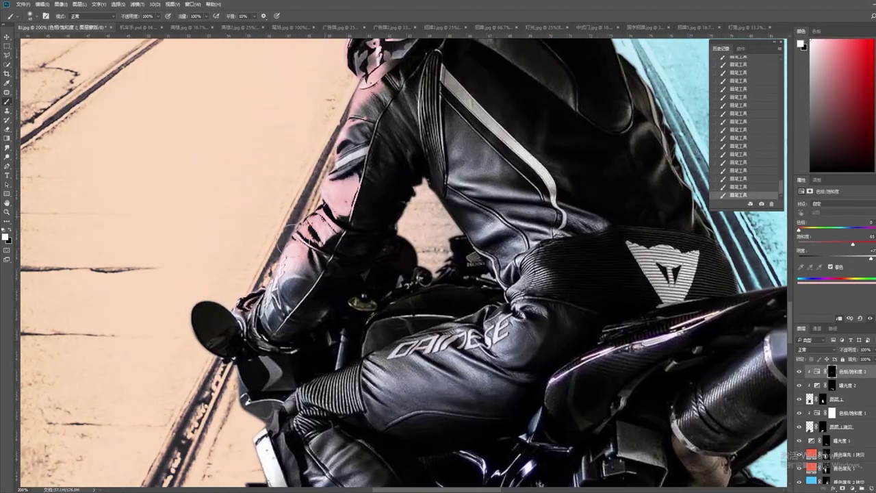
pyautogui.hotkey('ctrl', '-')
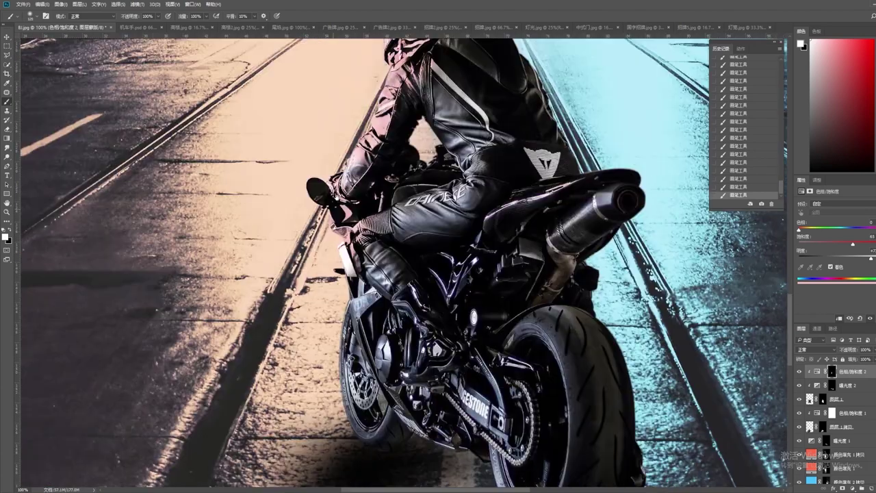
pyautogui.moveTo(339, 328); pyautogui.dragTo(359, 178)
pyautogui.moveTo(370, 363); pyautogui.dragTo(362, 394)
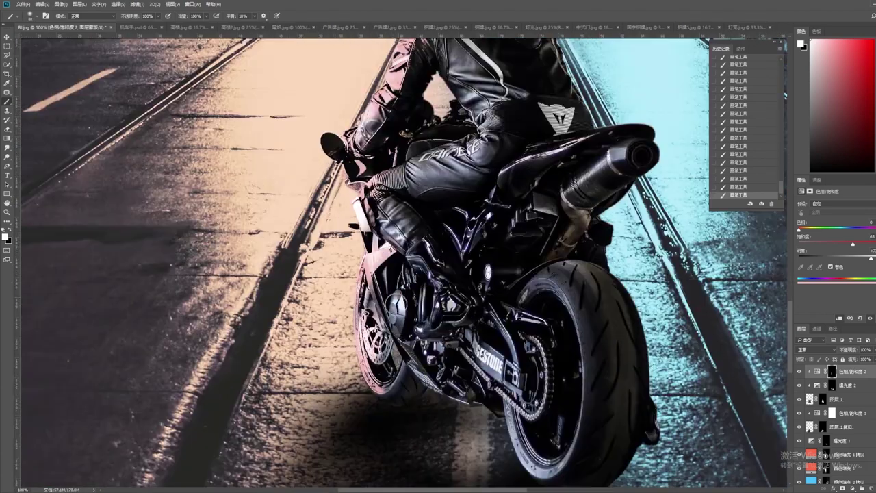
pyautogui.moveTo(396, 322)
pyautogui.mouseDown()
pyautogui.moveTo(445, 322)
pyautogui.moveTo(520, 445)
pyautogui.mouseUp()
pyautogui.hotkey('ctrl', '-')
pyautogui.hotkey('ctrl', '-')
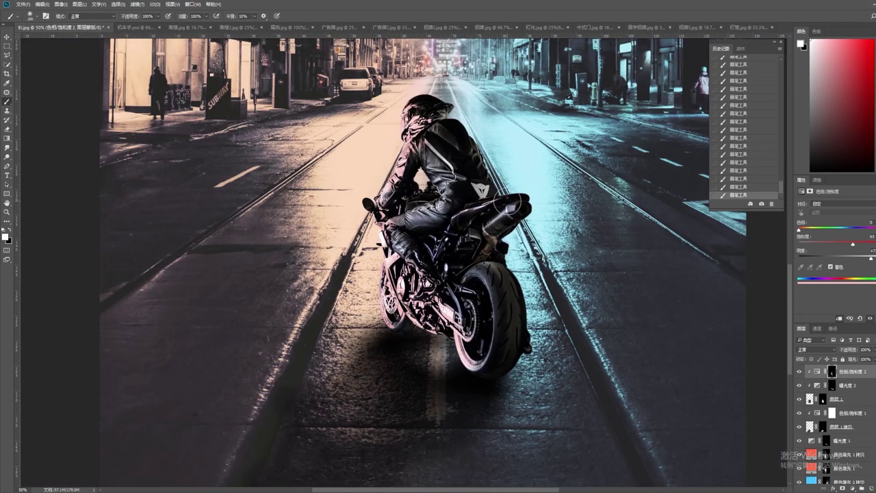
pyautogui.moveTo(798, 230); pyautogui.dragTo(803, 230)
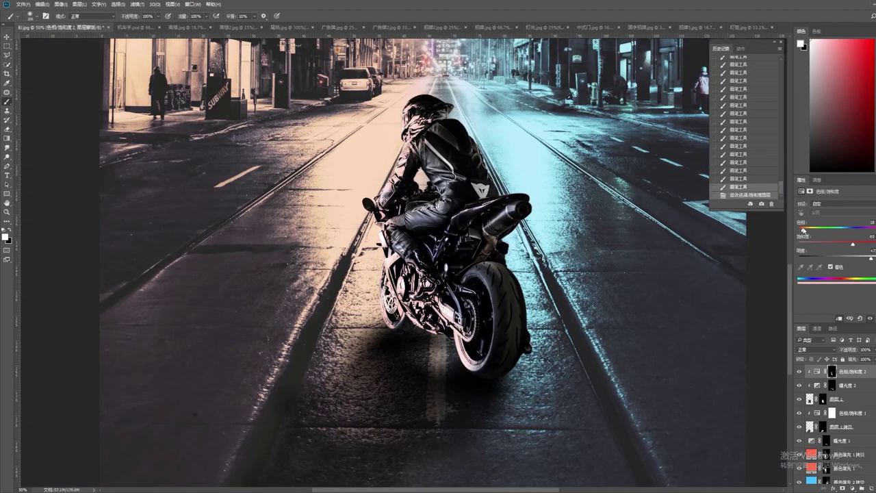
# At 200% zoom, paint the warm tint over the engine and along the rear wheel rim
pyautogui.hotkey('ctrl', '+')
pyautogui.hotkey('ctrl', '+')
pyautogui.moveTo(452, 294); pyautogui.dragTo(410, 401)
pyautogui.moveTo(473, 365)
pyautogui.mouseDown()
pyautogui.moveTo(487, 323)
pyautogui.moveTo(388, 149)
pyautogui.mouseUp()
pyautogui.moveTo(444, 225); pyautogui.dragTo(516, 321)
pyautogui.moveTo(588, 363); pyautogui.dragTo(508, 326)
pyautogui.moveTo(578, 405)
pyautogui.mouseDown()
pyautogui.moveTo(467, 288)
pyautogui.moveTo(452, 390)
pyautogui.mouseUp()
pyautogui.moveTo(479, 362); pyautogui.dragTo(547, 376)
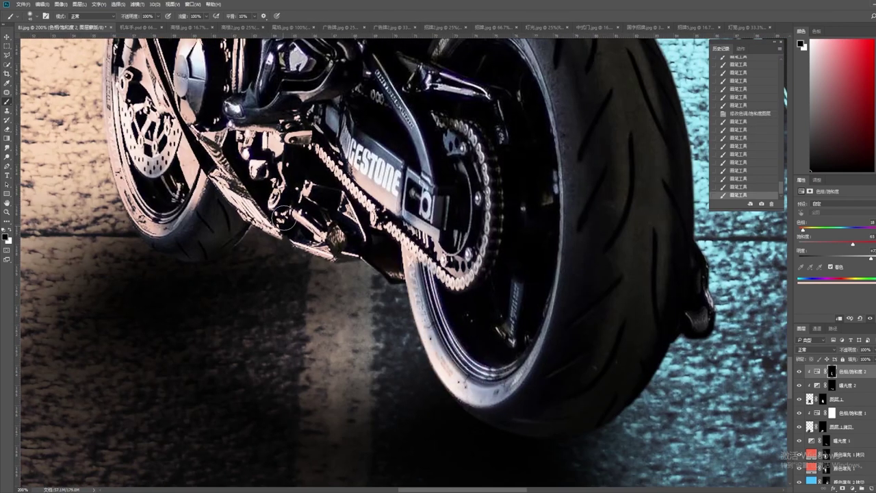
# Extend the tint onto the lower motorcycle, the rider's leg and around the mirror
pyautogui.scroll(3, 301, 219)
pyautogui.hscroll(-2, 298, 219)
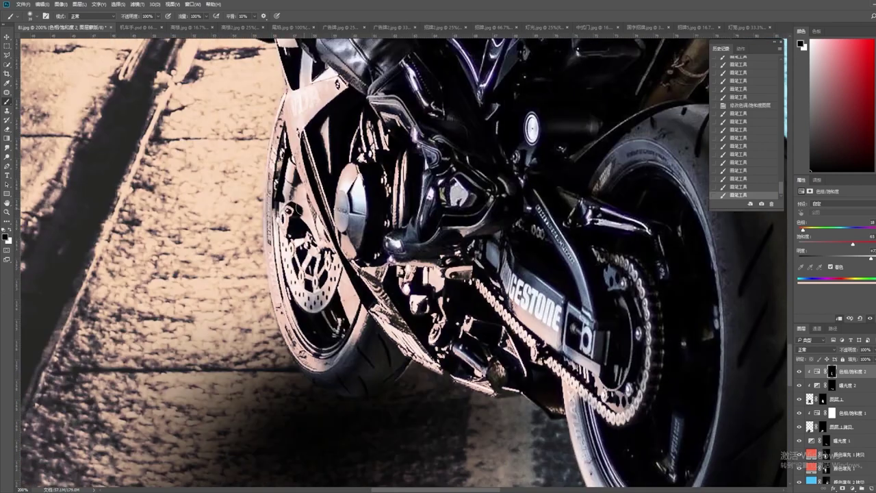
pyautogui.hscroll(-3, 294, 219)
pyautogui.moveTo(322, 69); pyautogui.dragTo(327, 137)
pyautogui.scroll(3, 327, 136)
pyautogui.moveTo(373, 185); pyautogui.dragTo(397, 240)
pyautogui.scroll(2, 397, 239)
pyautogui.moveTo(381, 191); pyautogui.dragTo(388, 222)
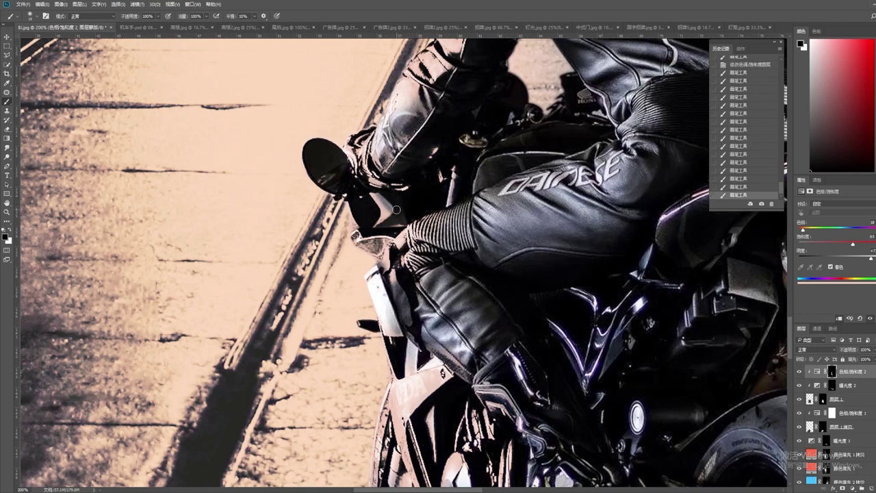
# Paint and touch up the warm tint over the rider's helmet
pyautogui.scroll(3, 363, 260)
pyautogui.hscroll(1, 347, 291)
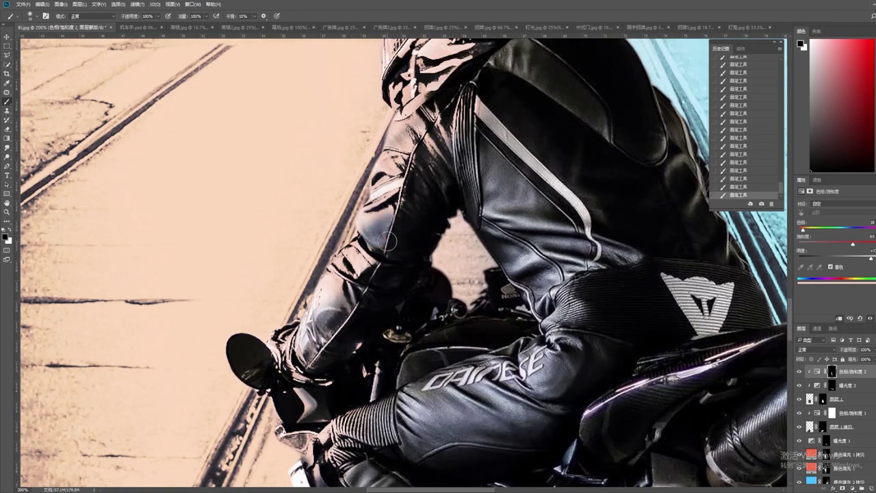
pyautogui.scroll(3, 377, 233)
pyautogui.hscroll(1, 377, 233)
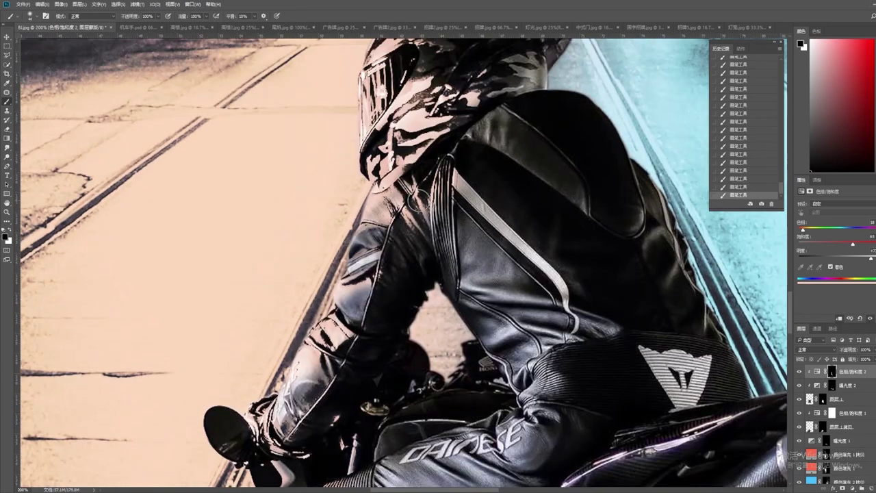
pyautogui.moveTo(438, 140); pyautogui.dragTo(369, 161)
pyautogui.scroll(4, 367, 164)
pyautogui.hscroll(1, 367, 164)
pyautogui.moveTo(362, 205); pyautogui.dragTo(339, 240)
pyautogui.keyDown('alt'); pyautogui.scroll(-2, 342, 240); pyautogui.keyUp('alt')
pyautogui.scroll(-6, 404, 260)
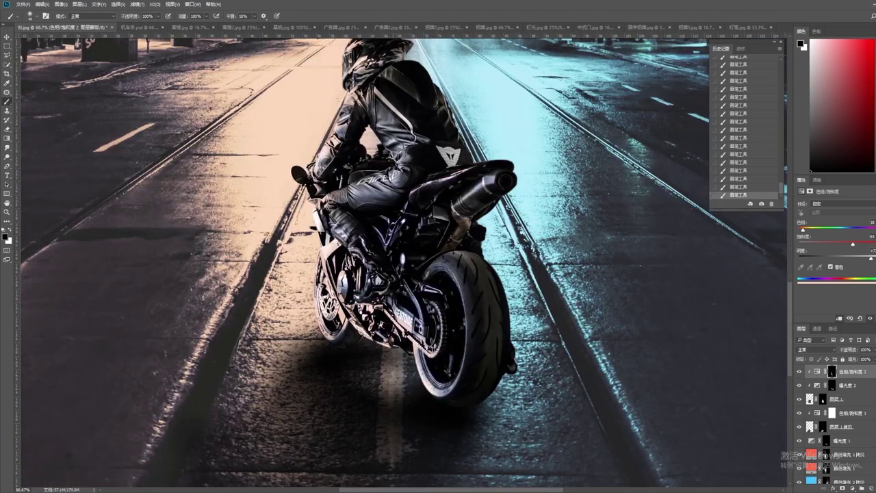
pyautogui.keyDown('alt'); pyautogui.scroll(-1, 398, 176); pyautogui.keyUp('alt')
pyautogui.keyDown('alt'); pyautogui.scroll(-1, 398, 176); pyautogui.keyUp('alt')
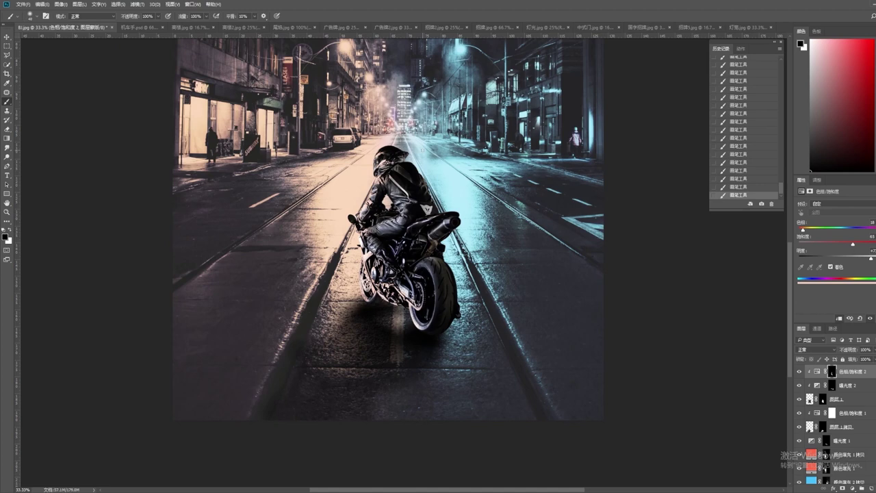
# Duplicate the pink tint Hue/Saturation layer and clip the copy to the motorcycle
pyautogui.hotkey('ctrl', '+')
pyautogui.hotkey('ctrl', '+')
pyautogui.hotkey('ctrl', '+')
pyautogui.hotkey('ctrl', '+')
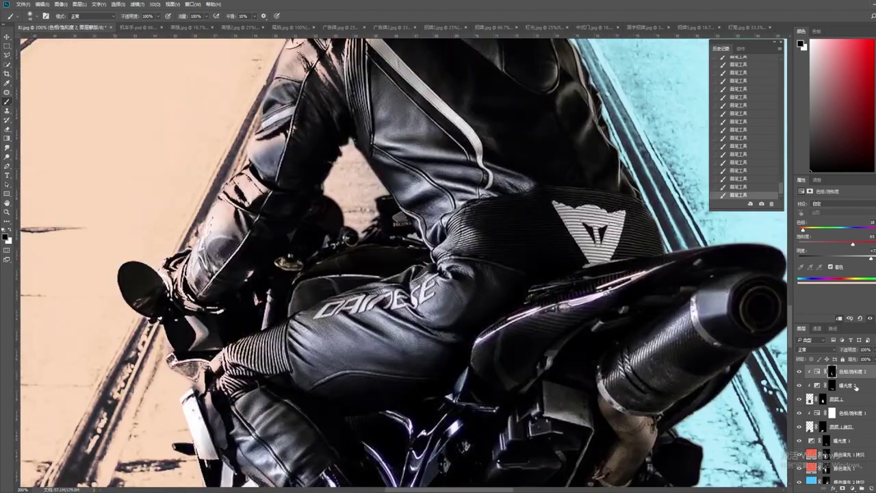
pyautogui.hotkey('ctrl', '-')
pyautogui.hotkey('ctrl', '-')
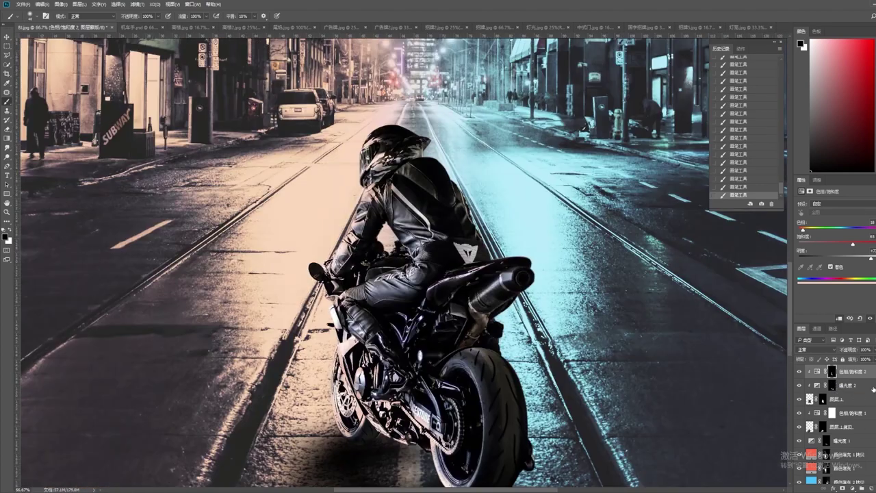
pyautogui.hotkey('alt', 'l')
pyautogui.press('j')
pyautogui.press('Escape')
pyautogui.hotkey('ctrl', 'j')
pyautogui.hotkey('ctrl', 'alt', 'g')
# Set the duplicate tint's Hue to 0 and limit it to lighter tones with Blend If
pyautogui.click(831, 371)
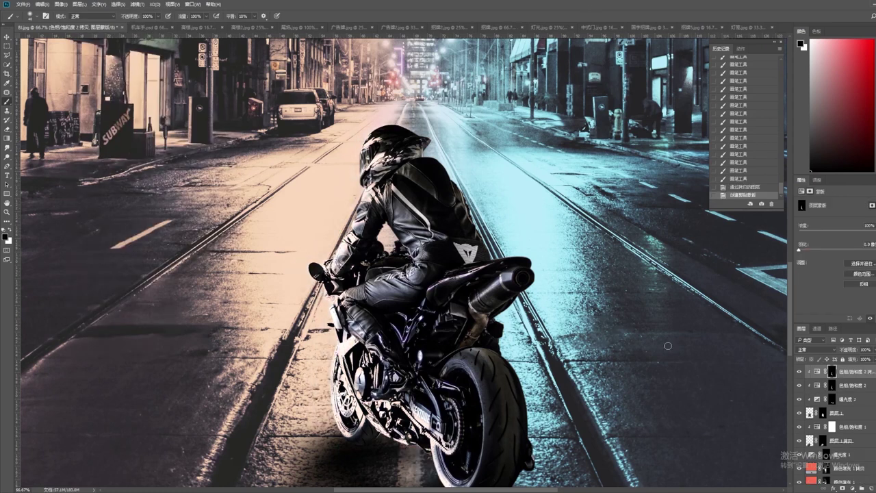
pyautogui.click(799, 372)
pyautogui.click(817, 371)
pyautogui.moveTo(803, 233); pyautogui.dragTo(798, 230)
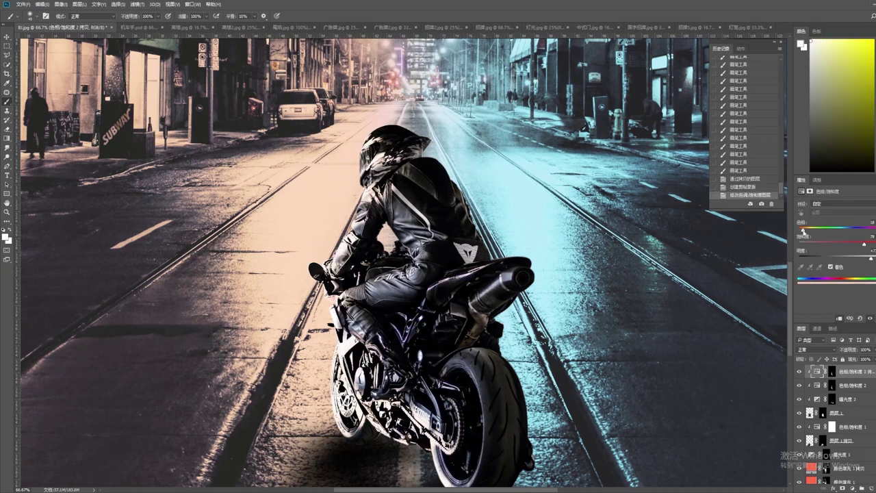
pyautogui.hotkey('ctrl', '-')
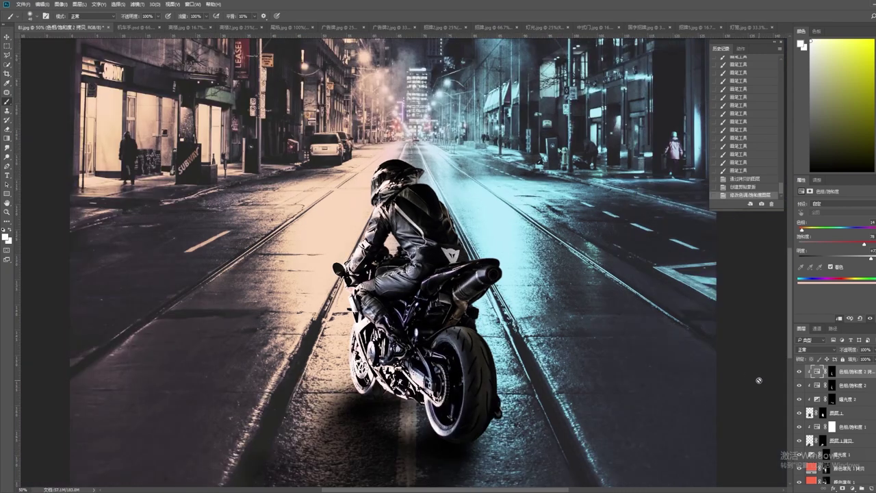
pyautogui.click(799, 372)
pyautogui.doubleClick(821, 371)
pyautogui.moveTo(674, 356); pyautogui.dragTo(667, 356)
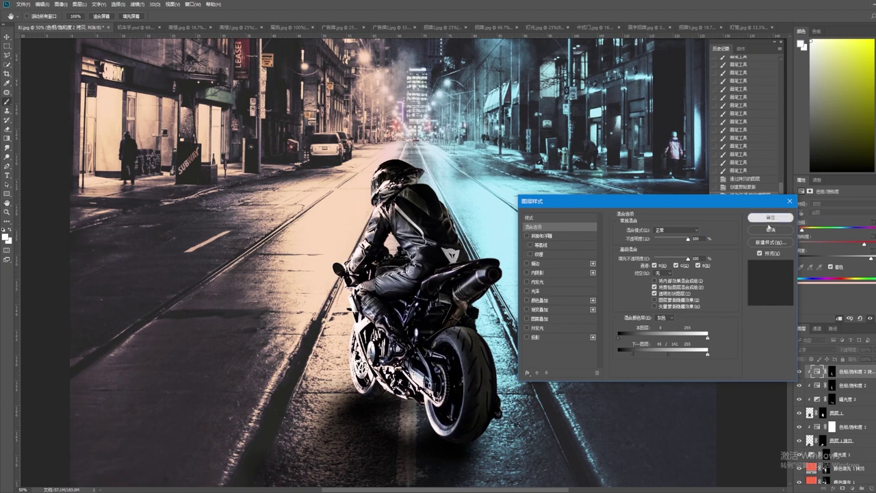
pyautogui.click(770, 216)
# Paint the duplicate tint onto the lower bike, rider and road with a 30% brush
pyautogui.click(374, 369)
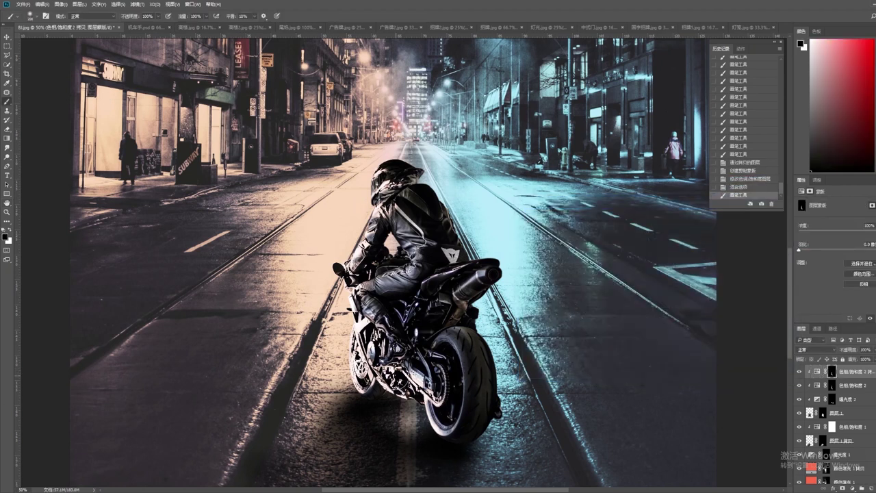
pyautogui.click(425, 373)
pyautogui.click(410, 349)
pyautogui.click(379, 343)
pyautogui.click(369, 288)
pyautogui.press('3')
pyautogui.click(411, 218)
pyautogui.click(412, 200)
pyautogui.click(409, 298)
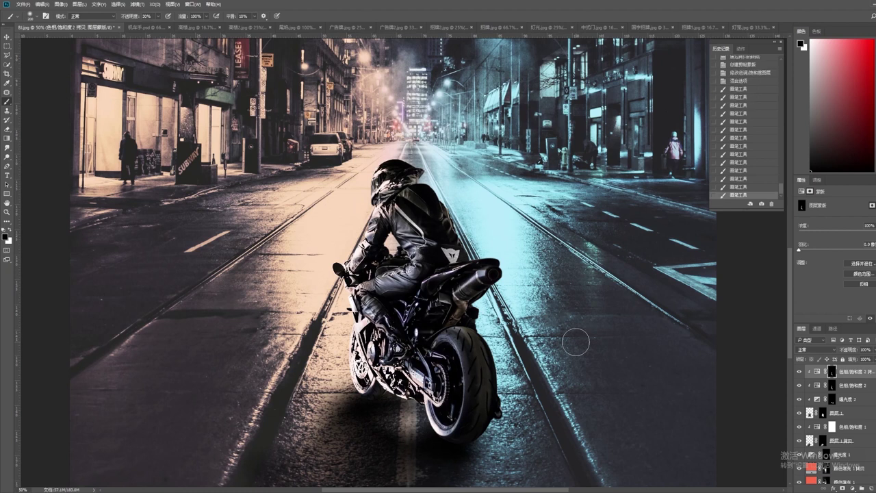
# On the 色相/饱和度 2 mask, paint strokes near the bike's tail, swapping between black and white
pyautogui.click(837, 386)
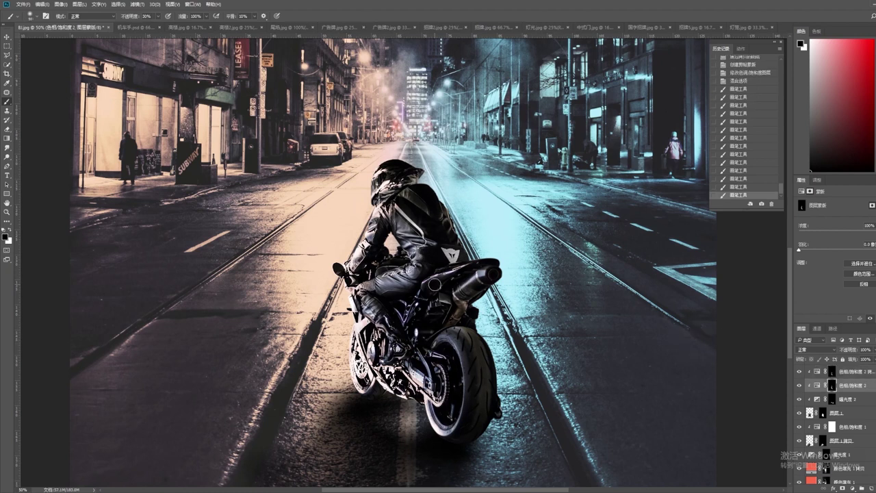
pyautogui.keyDown('shift'); pyautogui.click(465, 280); pyautogui.keyUp('shift')
pyautogui.press('x')
pyautogui.click(448, 277)
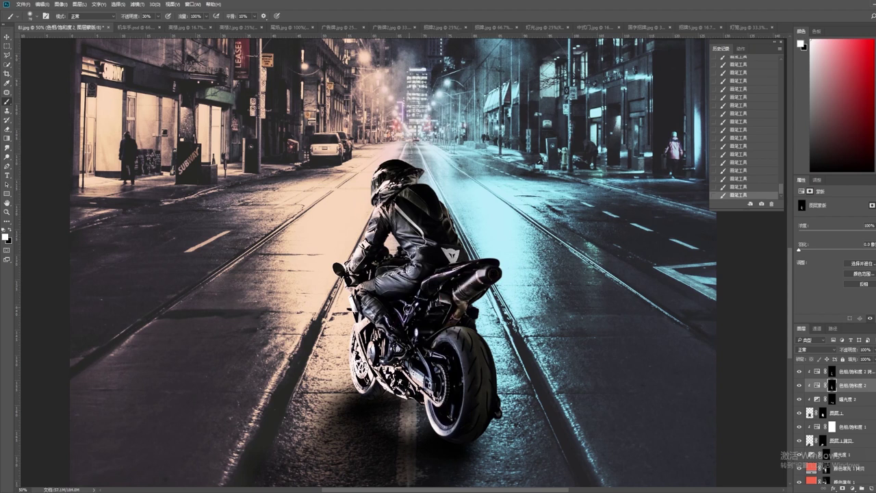
pyautogui.hotkey('ctrl', '-')
pyautogui.hotkey('ctrl', '-')
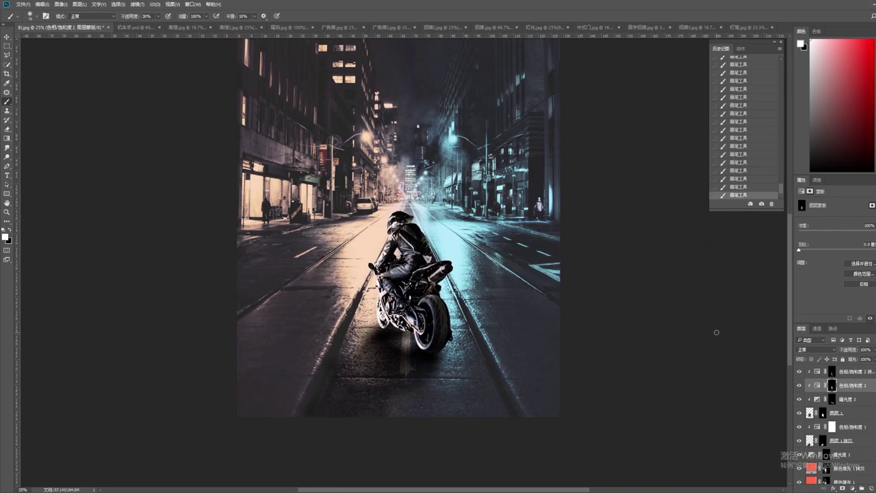
pyautogui.hotkey('ctrl', '+')
pyautogui.hotkey('ctrl', '+')
pyautogui.hotkey('ctrl', '+')
pyautogui.hotkey('ctrl', '+')
pyautogui.scroll(3, 438, 273)
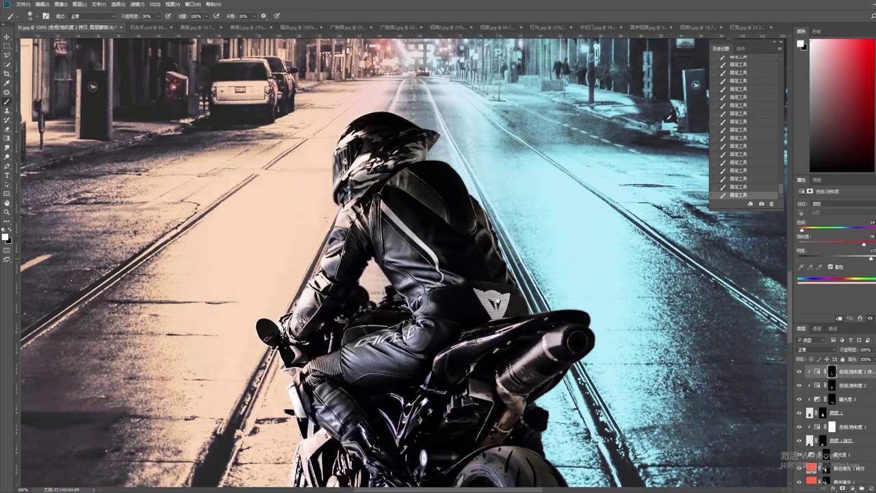
pyautogui.click(79, 4)
# Add a colorized Hue/Saturation layer with a cool blue hue and high saturation, clipped to the rider
pyautogui.click(206, 171)
pyautogui.click(831, 267)
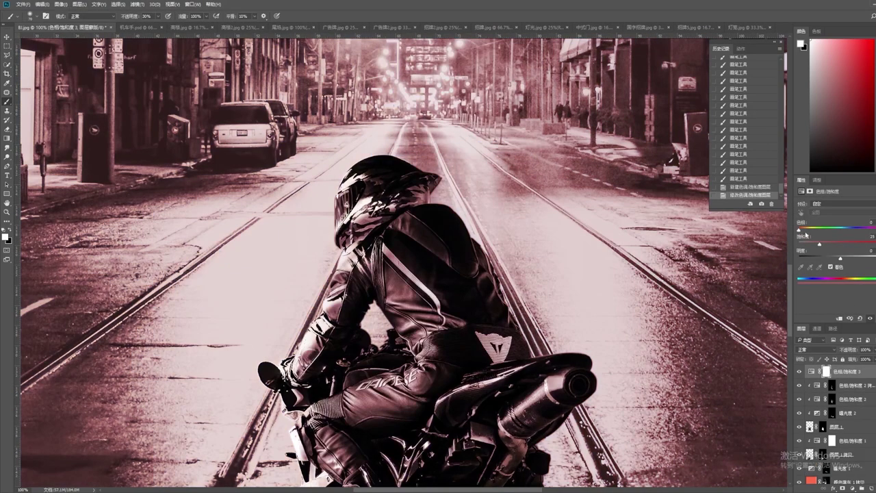
pyautogui.click(845, 228)
pyautogui.moveTo(819, 244)
pyautogui.mouseDown()
pyautogui.moveTo(869, 244)
pyautogui.moveTo(872, 258)
pyautogui.mouseUp()
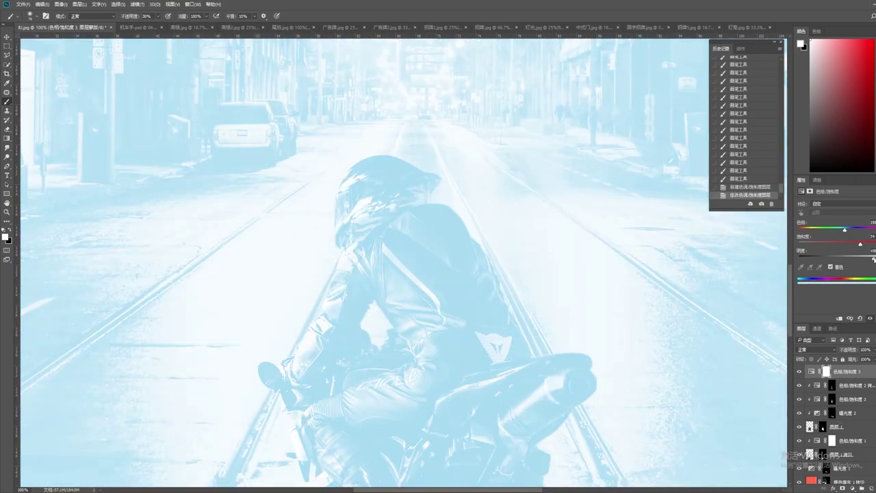
pyautogui.hotkey('ctrl', 'alt', 'g')
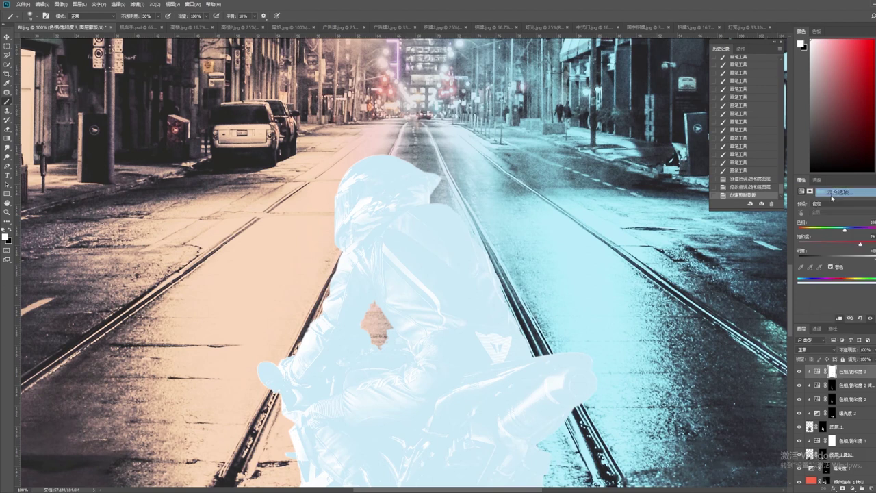
# Split Blend If to restrict the blue tint to lighter tones and fill its mask black
pyautogui.doubleClick(819, 373)
pyautogui.moveTo(619, 353); pyautogui.dragTo(641, 357)
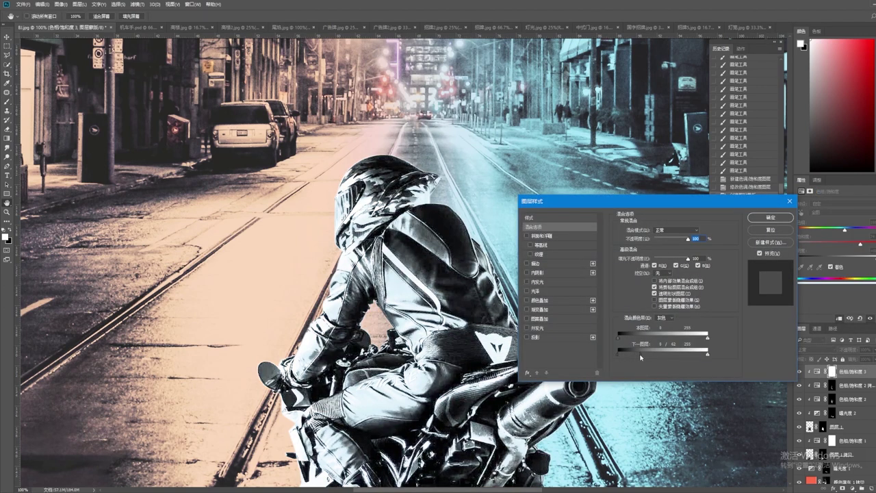
pyautogui.click(767, 219)
pyautogui.hotkey('ctrl', 'Delete')
pyautogui.press('b')
# Paint the blue tint back in around the helmet and near the exhaust
pyautogui.moveTo(373, 161)
pyautogui.mouseDown()
pyautogui.moveTo(387, 177)
pyautogui.moveTo(412, 165)
pyautogui.mouseUp()
pyautogui.moveTo(409, 166)
pyautogui.mouseDown()
pyautogui.moveTo(455, 218)
pyautogui.moveTo(499, 322)
pyautogui.moveTo(588, 388)
pyautogui.mouseUp()
pyautogui.moveTo(514, 382); pyautogui.dragTo(587, 426)
pyautogui.moveTo(520, 424)
pyautogui.mouseDown()
pyautogui.moveTo(458, 256)
pyautogui.moveTo(509, 381)
pyautogui.moveTo(520, 445)
pyautogui.mouseUp()
pyautogui.moveTo(479, 410); pyautogui.dragTo(451, 405)
pyautogui.moveTo(438, 264)
pyautogui.mouseDown()
pyautogui.moveTo(428, 294)
pyautogui.moveTo(441, 267)
pyautogui.mouseUp()
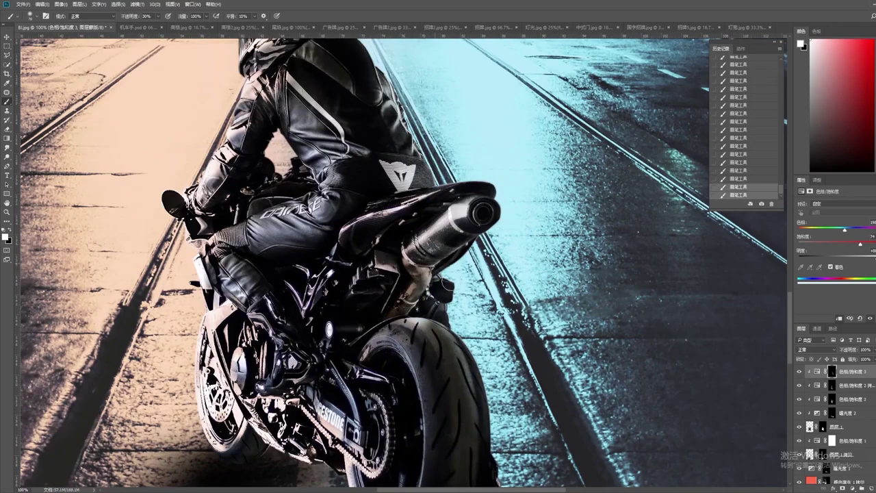
pyautogui.moveTo(486, 171); pyautogui.dragTo(517, 307)
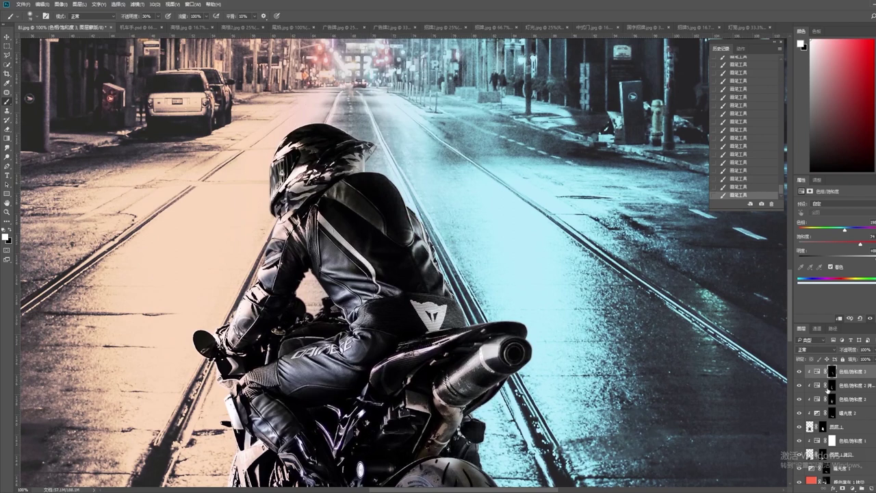
# Duplicate the rider's cyan tint layer and narrow its Blend If range to fewer tones
pyautogui.hotkey('ctrl', 'j')
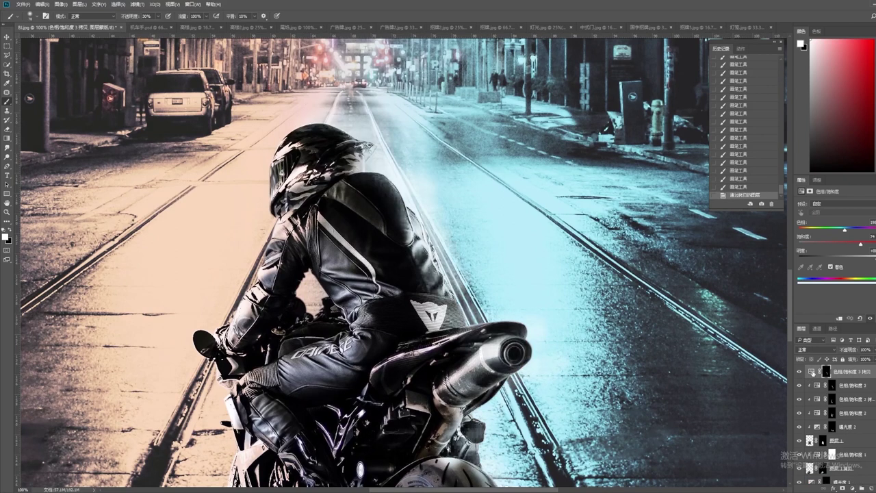
pyautogui.doubleClick(869, 371)
pyautogui.moveTo(639, 354); pyautogui.dragTo(661, 355)
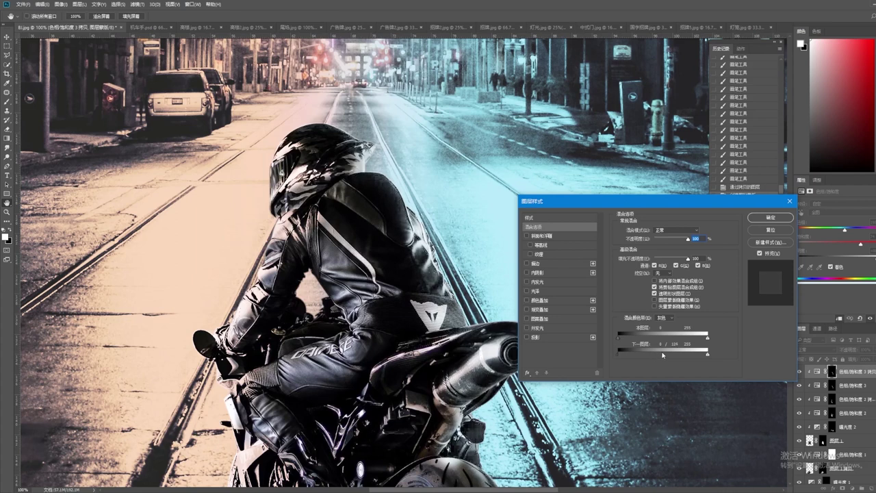
pyautogui.moveTo(663, 354); pyautogui.dragTo(622, 357)
pyautogui.click(771, 217)
# Paint the copied tint's mask at 10% over the rider's shoulder and back
pyautogui.moveTo(387, 199); pyautogui.dragTo(387, 195)
pyautogui.moveTo(386, 197); pyautogui.dragTo(369, 188)
pyautogui.moveTo(373, 192); pyautogui.dragTo(386, 200)
pyautogui.press('1')
pyautogui.moveTo(410, 229); pyautogui.dragTo(400, 222)
pyautogui.moveTo(397, 219); pyautogui.dragTo(397, 193)
pyautogui.moveTo(390, 197)
pyautogui.mouseDown()
pyautogui.moveTo(411, 215)
pyautogui.moveTo(435, 294)
pyautogui.moveTo(472, 332)
pyautogui.mouseUp()
# Tone down the tint glow along the helmet edge, exhaust, and bike rear
pyautogui.moveTo(302, 129); pyautogui.dragTo(375, 152)
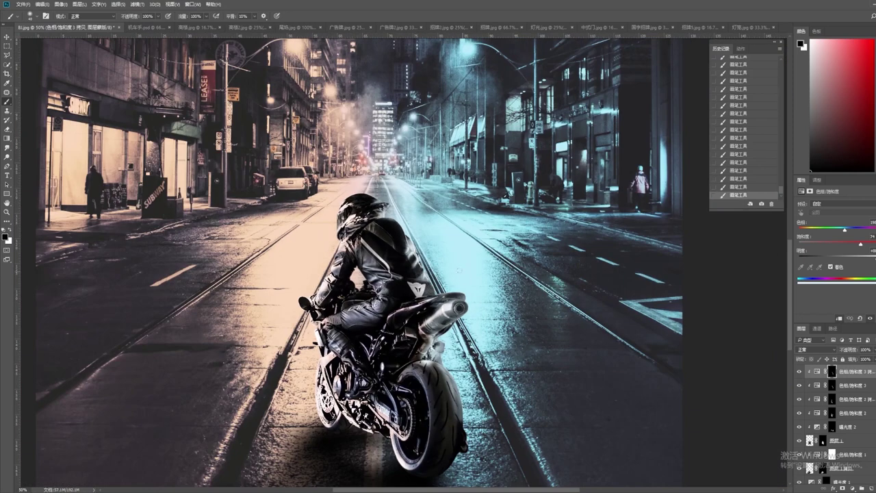
pyautogui.moveTo(473, 336)
pyautogui.mouseDown()
pyautogui.moveTo(452, 373)
pyautogui.moveTo(479, 411)
pyautogui.moveTo(513, 349)
pyautogui.mouseUp()
pyautogui.moveTo(511, 348)
pyautogui.mouseDown()
pyautogui.moveTo(507, 235)
pyautogui.moveTo(424, 243)
pyautogui.mouseUp()
pyautogui.moveTo(512, 218); pyautogui.dragTo(510, 263)
pyautogui.moveTo(469, 284)
pyautogui.mouseDown()
pyautogui.moveTo(432, 302)
pyautogui.moveTo(472, 348)
pyautogui.moveTo(468, 304)
pyautogui.mouseUp()
pyautogui.moveTo(452, 349); pyautogui.dragTo(506, 455)
pyautogui.hotkey('ctrl', '-')
pyautogui.hotkey('ctrl', '-')
pyautogui.hotkey('ctrl', '-')
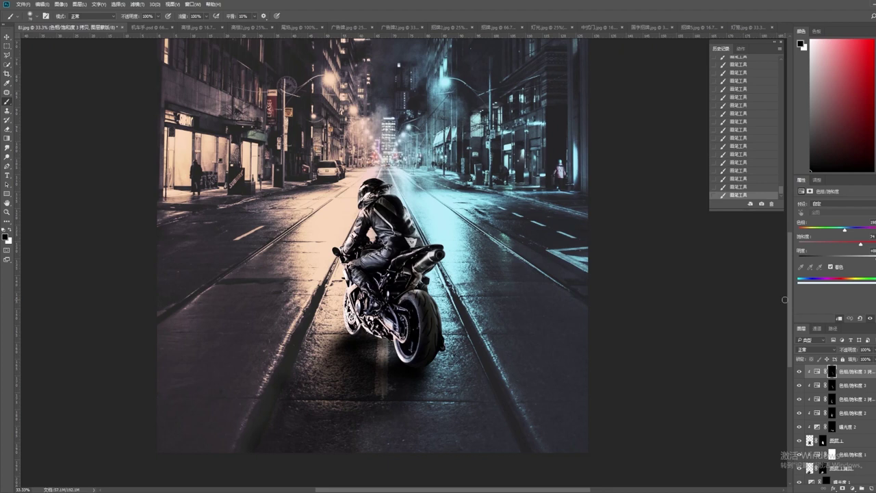
# Duplicate the flame from 尾焰.jpg, set it to Screen, and drag it into the street composite
pyautogui.click(301, 28)
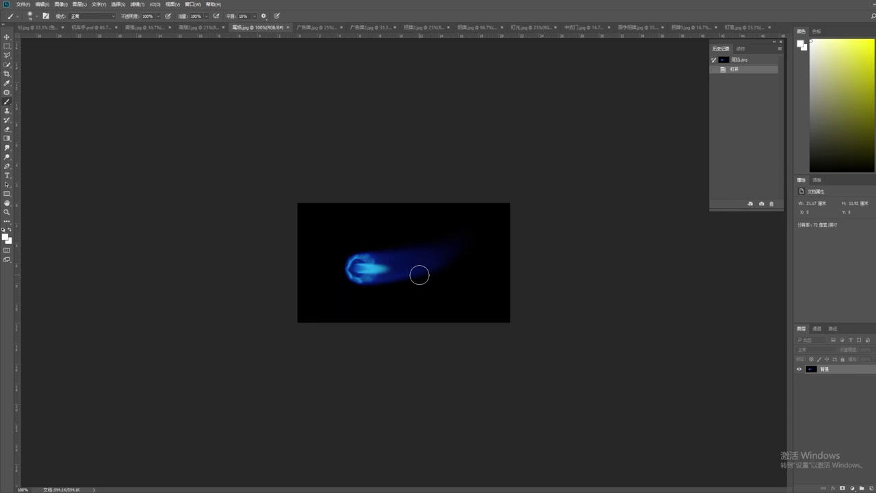
pyautogui.hotkey('ctrl', 'j')
pyautogui.click(814, 349)
pyautogui.click(817, 242)
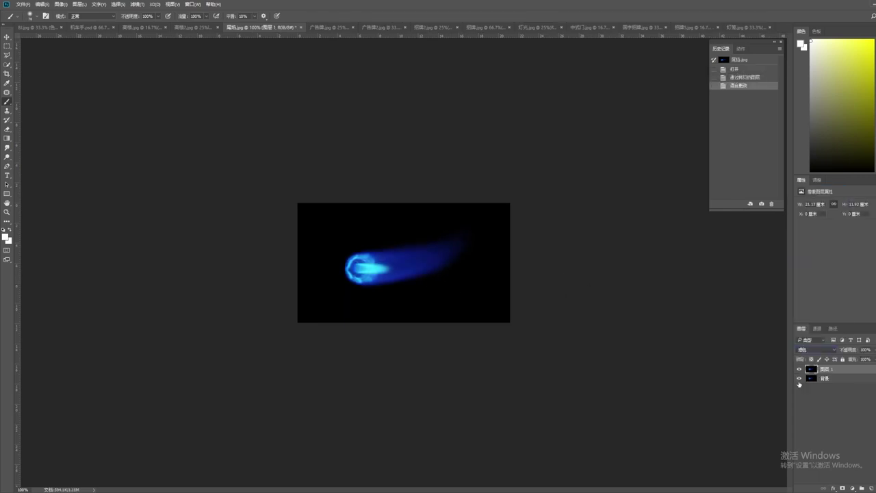
pyautogui.click(34, 27)
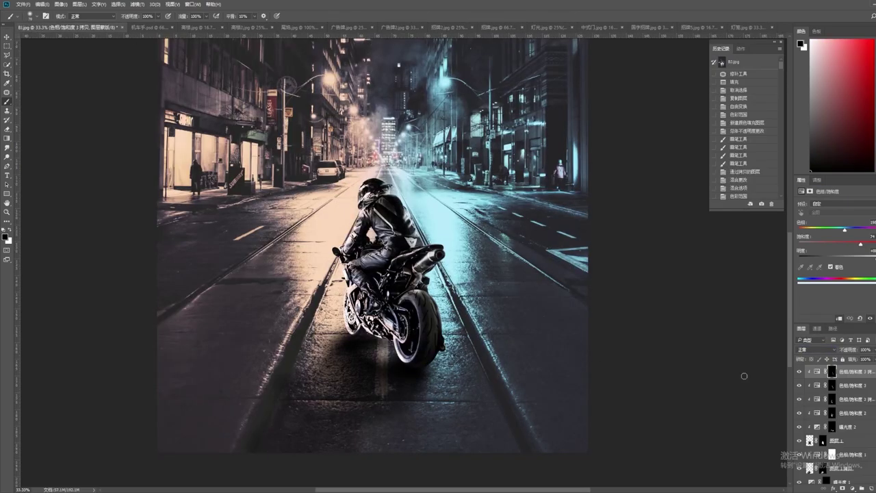
pyautogui.moveTo(744, 376); pyautogui.dragTo(458, 276)
# Free-transform the flame onto the motorcycle's exhaust tip
pyautogui.hotkey('ctrl', 't')
pyautogui.moveTo(418, 237); pyautogui.dragTo(489, 245)
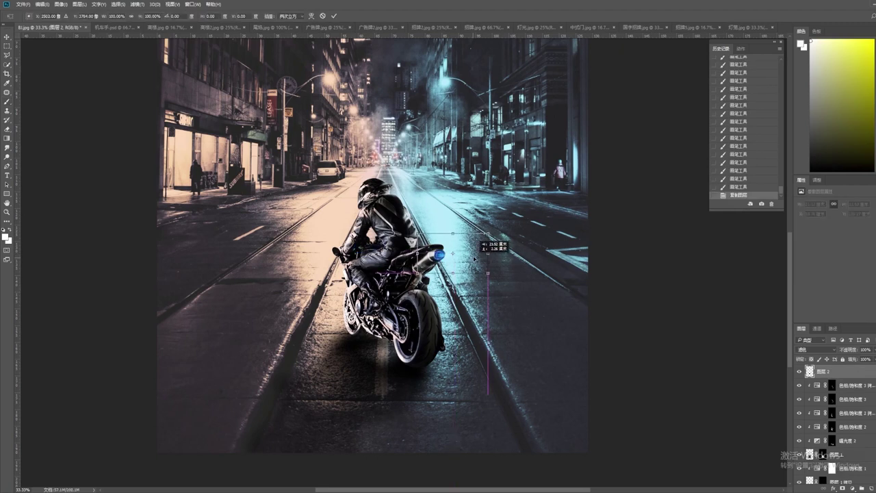
pyautogui.scroll(3, 402, 263)
pyautogui.scroll(1, 402, 263)
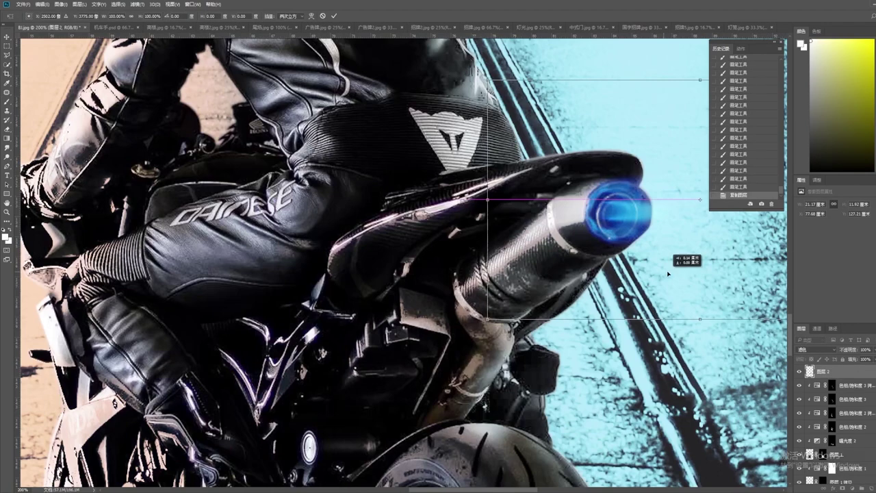
pyautogui.press('Return')
pyautogui.scroll(-1, 657, 308)
pyautogui.scroll(-2, 636, 335)
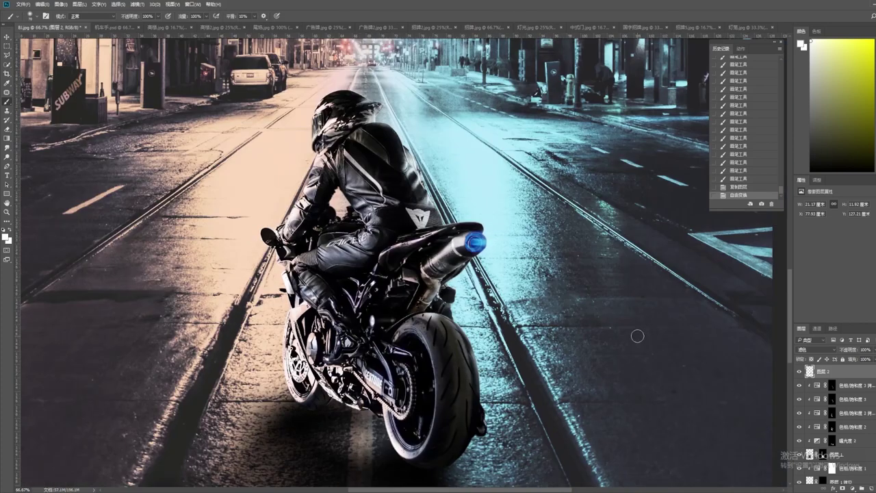
# Recolour the flame red with a Hue/Saturation layer clipped to it
pyautogui.click(79, 4)
pyautogui.click(518, 153)
pyautogui.moveTo(808, 228)
pyautogui.mouseDown()
pyautogui.moveTo(832, 235)
pyautogui.moveTo(798, 229)
pyautogui.moveTo(869, 245)
pyautogui.moveTo(831, 260)
pyautogui.moveTo(852, 259)
pyautogui.mouseUp()
pyautogui.hotkey('ctrl', 'alt', 'g')
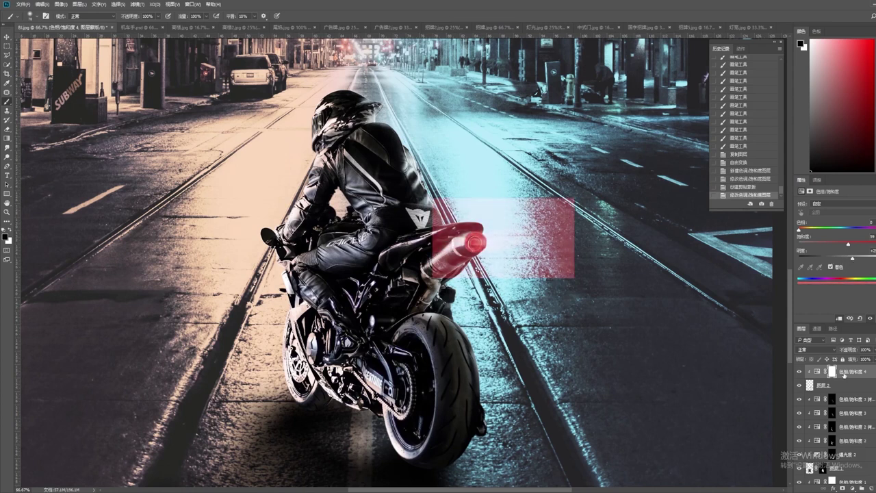
# Paint out the red box beside the exhaust on the Hue/Saturation 4 mask
pyautogui.press('x')
pyautogui.moveTo(438, 205)
pyautogui.mouseDown()
pyautogui.moveTo(465, 267)
pyautogui.moveTo(553, 250)
pyautogui.moveTo(565, 273)
pyautogui.moveTo(566, 225)
pyautogui.mouseUp()
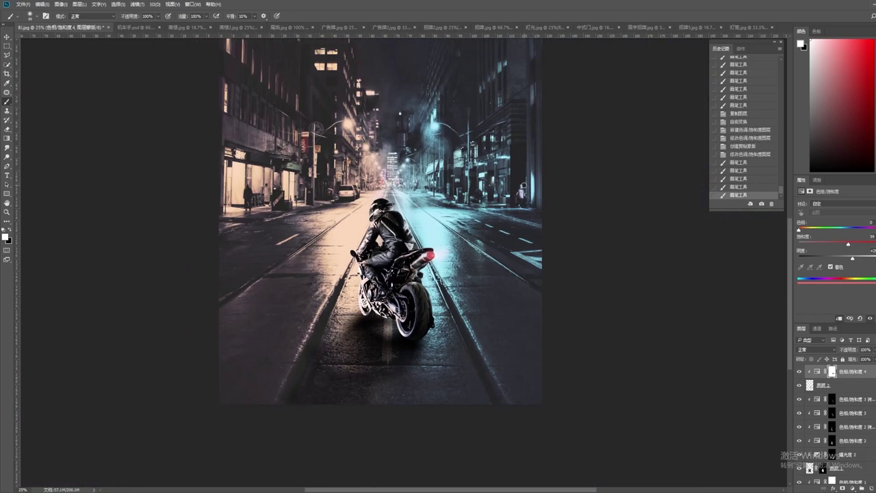
pyautogui.hotkey('ctrl', '+')
pyautogui.hotkey('ctrl', '+')
pyautogui.hotkey('ctrl', '+')
pyautogui.hotkey('ctrl', '-')
pyautogui.hotkey('ctrl', '-')
pyautogui.hotkey('ctrl', '-')
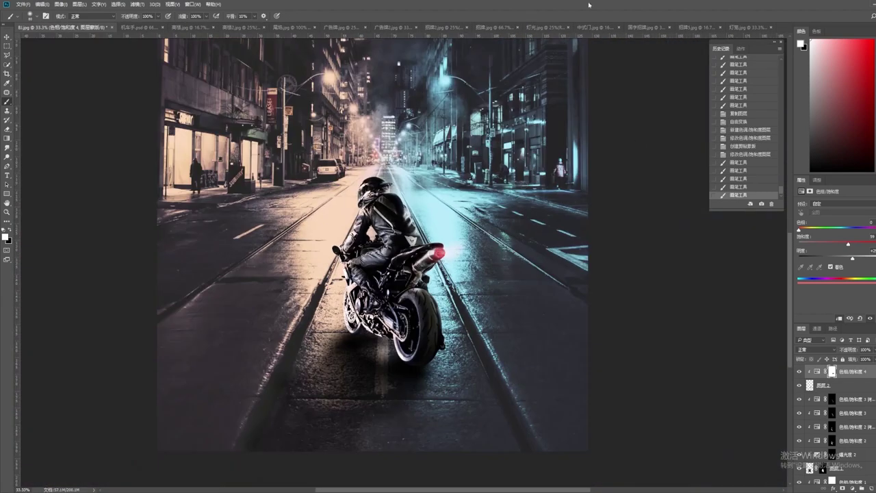
# Check the composite at 50% and open the Chinese storefront image at 100%
pyautogui.scroll(2, 555, 180)
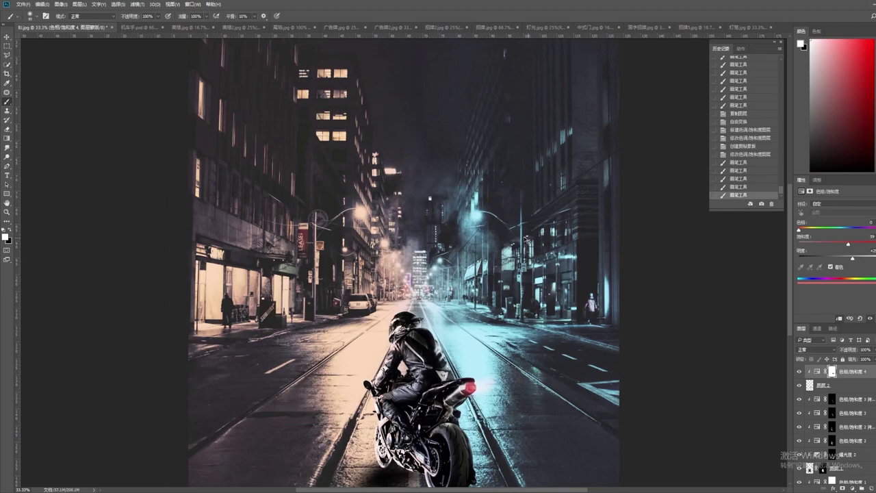
pyautogui.hotkey('ctrl', '+')
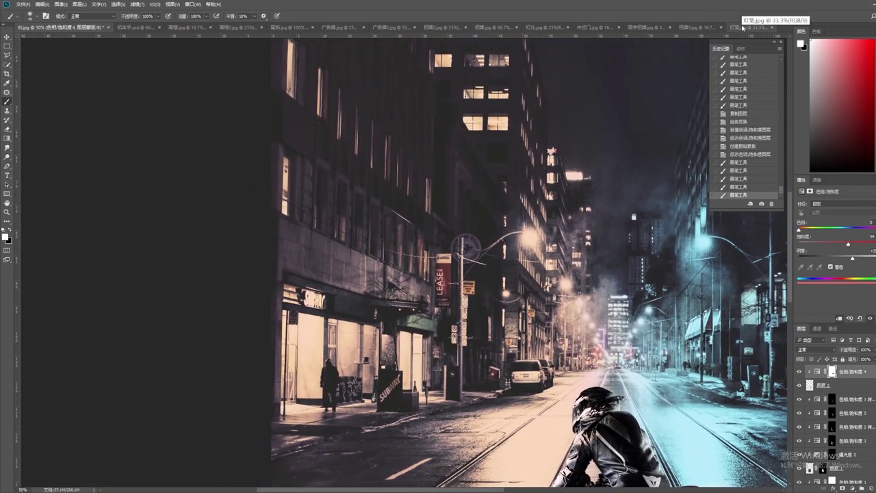
pyautogui.hotkey('ctrl', '-')
pyautogui.hotkey('ctrl', '-')
pyautogui.hotkey('ctrl', '-')
pyautogui.hotkey('ctrl', '+')
pyautogui.hotkey('ctrl', '+')
pyautogui.hotkey('ctrl', '+')
pyautogui.click(580, 28)
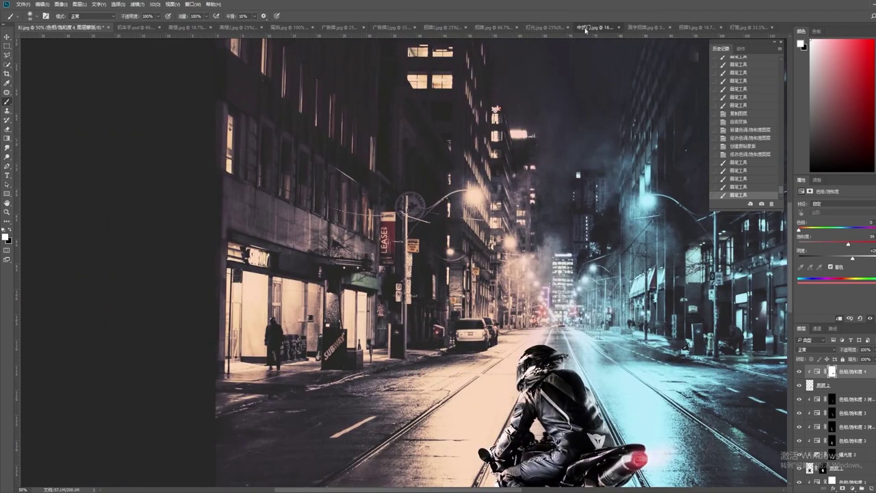
pyautogui.hotkey('ctrl', '1')
# Outline the storefront with the Polygonal Lasso and patch the area near the left poster
pyautogui.press('l')
pyautogui.click(184, 74)
pyautogui.click(178, 432)
pyautogui.click(299, 416)
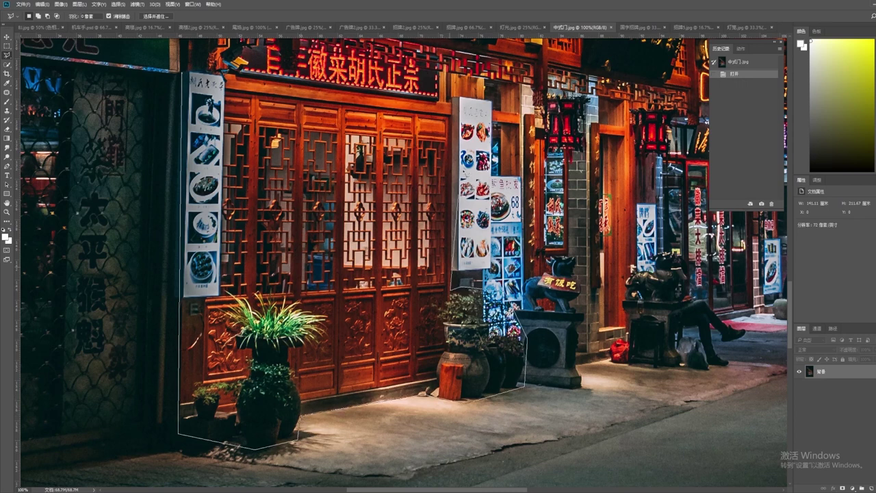
pyautogui.click(226, 96)
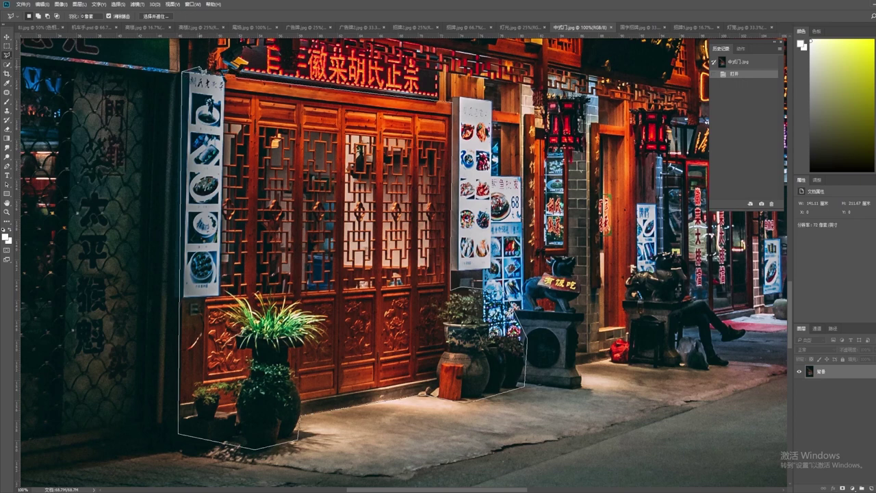
pyautogui.doubleClick(390, 181)
pyautogui.press('j')
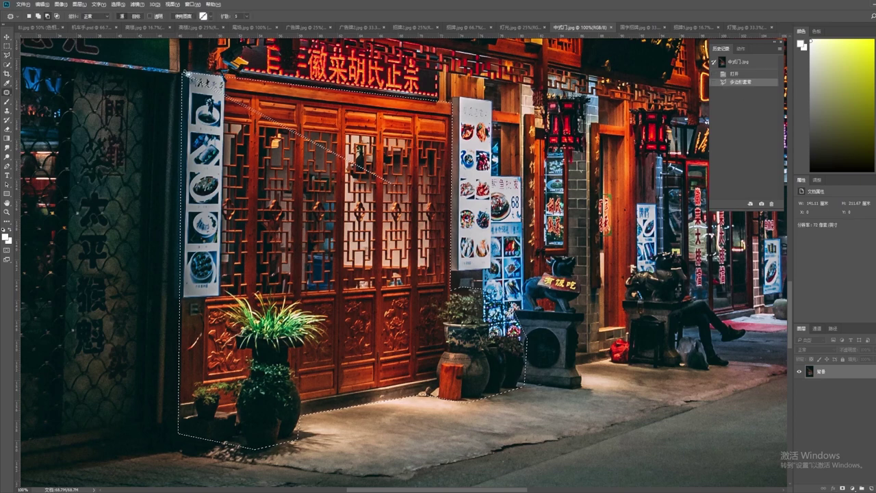
pyautogui.moveTo(186, 76); pyautogui.dragTo(294, 210)
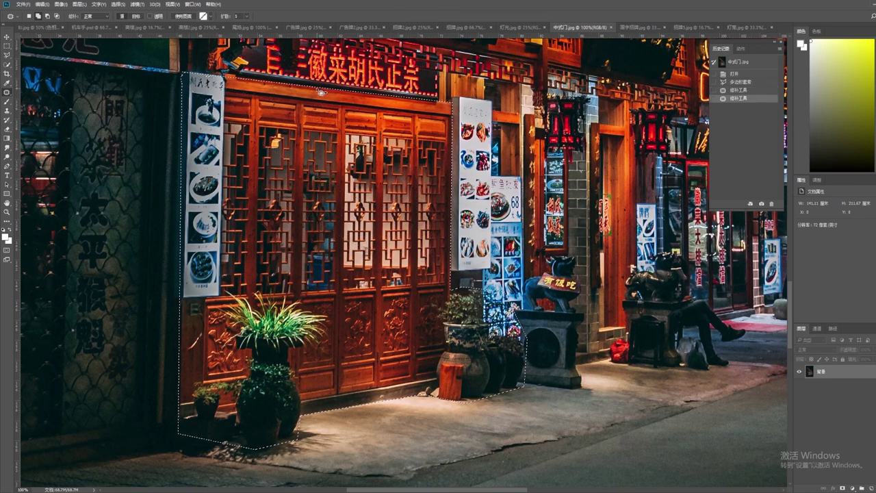
# Paste the storefront into the street scene, move it lower left, and set opacity to 46%
pyautogui.click(42, 27)
pyautogui.hotkey('ctrl', 'v')
pyautogui.hotkey('ctrl', 't')
pyautogui.moveTo(540, 264)
pyautogui.mouseDown()
pyautogui.moveTo(342, 376)
pyautogui.moveTo(316, 367)
pyautogui.moveTo(329, 377)
pyautogui.mouseUp()
pyautogui.press('4')
pyautogui.press('6')
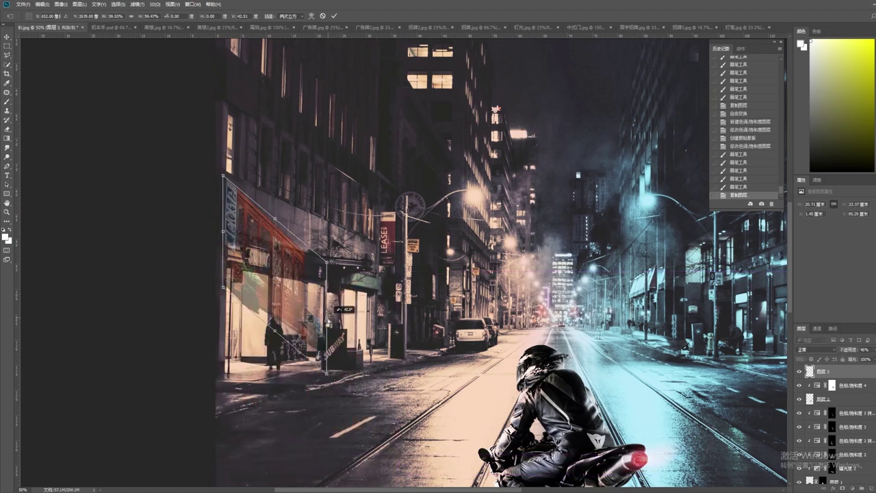
# Skew and warp the storefront's corners to match the building's perspective
pyautogui.moveTo(223, 321); pyautogui.dragTo(220, 325)
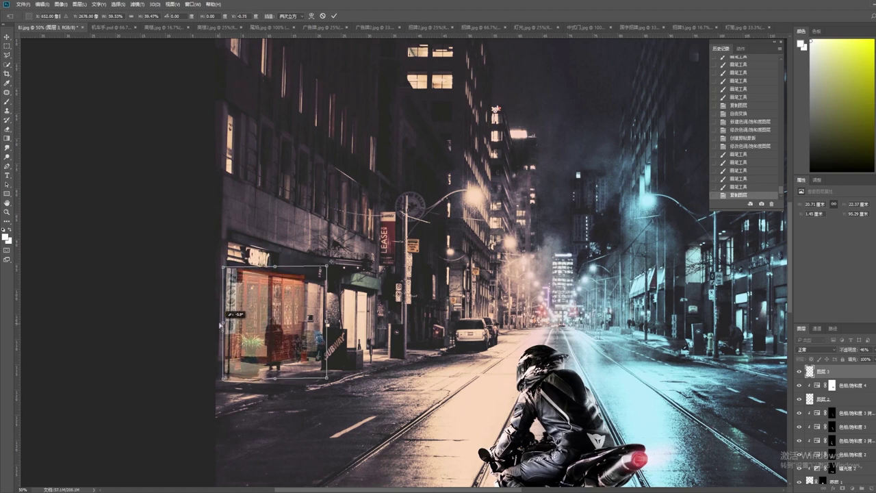
pyautogui.rightClick(282, 299)
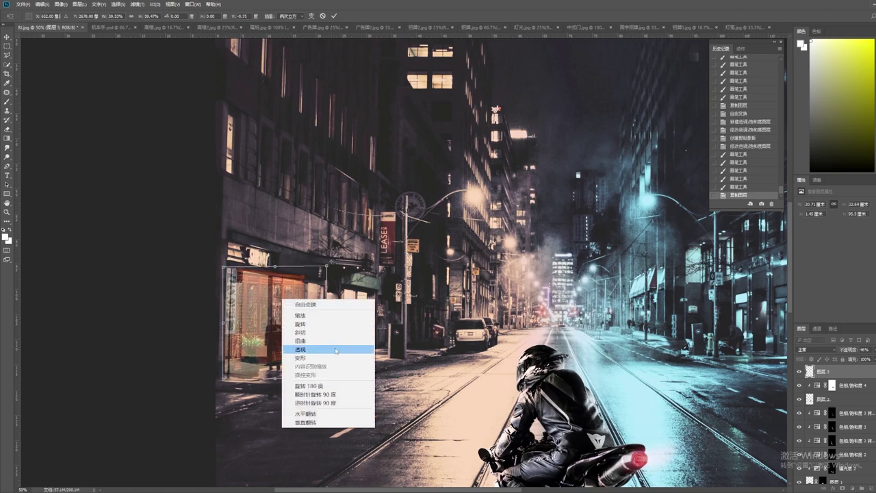
pyautogui.rightClick(286, 312)
pyautogui.click(314, 380)
pyautogui.moveTo(332, 275); pyautogui.dragTo(331, 281)
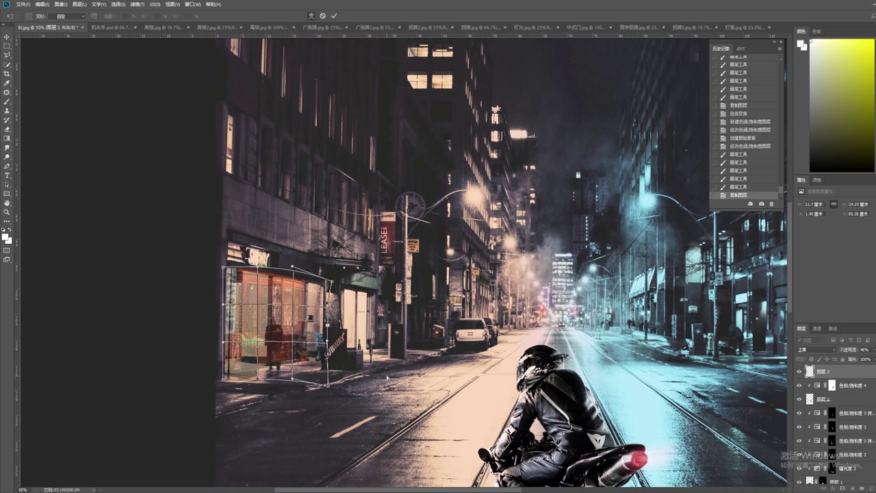
pyautogui.press('Return')
# Restore the storefront to 100% opacity and apply a second warp
pyautogui.press('0')
pyautogui.hotkey('ctrl', 't')
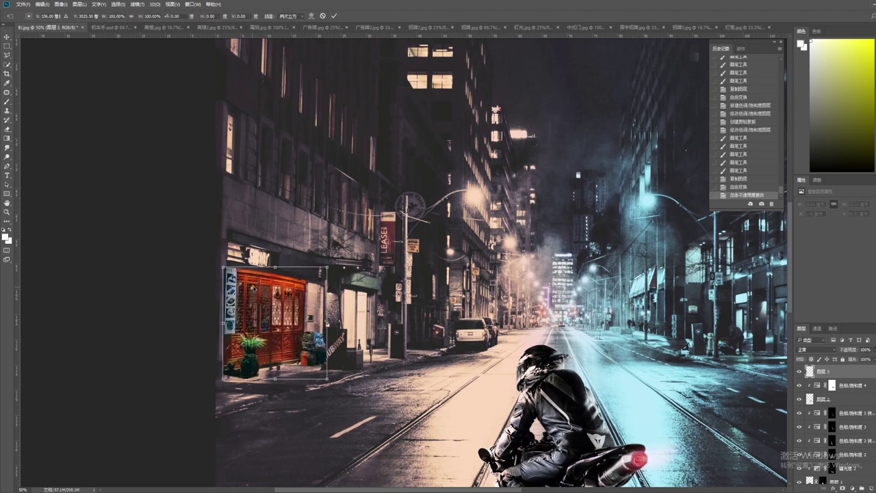
pyautogui.rightClick(279, 281)
pyautogui.click(298, 348)
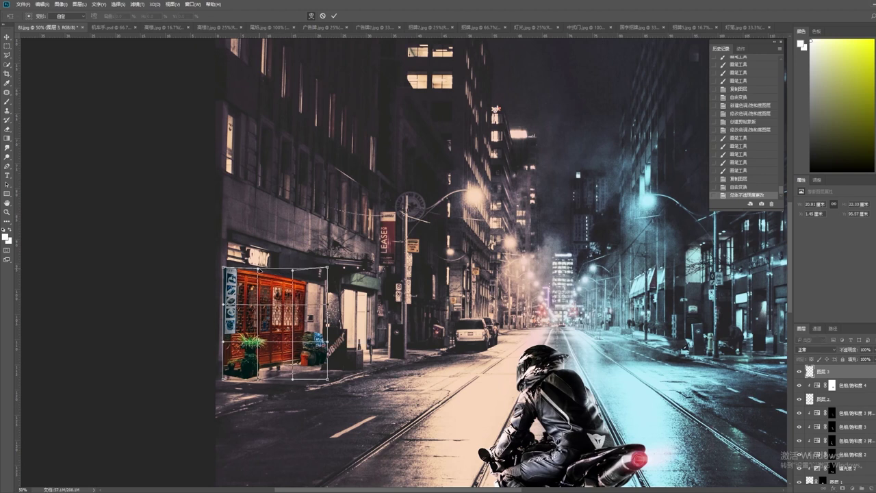
pyautogui.press('Return')
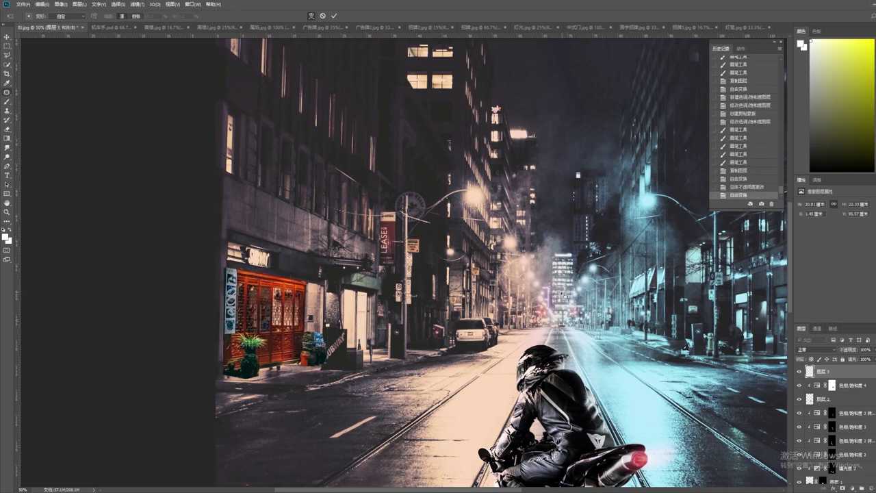
# Paint the storefront mask to blend its edges into the pavement
pyautogui.scroll(6, 274, 308)
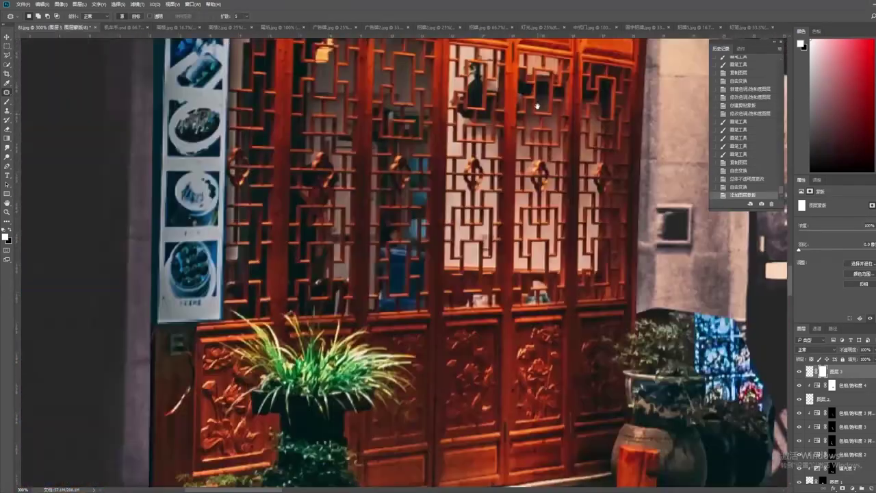
pyautogui.scroll(-5, 537, 106)
pyautogui.press('b')
pyautogui.moveTo(171, 332)
pyautogui.mouseDown()
pyautogui.moveTo(151, 302)
pyautogui.moveTo(287, 335)
pyautogui.moveTo(366, 291)
pyautogui.moveTo(325, 314)
pyautogui.mouseUp()
pyautogui.moveTo(325, 281); pyautogui.dragTo(395, 284)
pyautogui.scroll(-7, 365, 290)
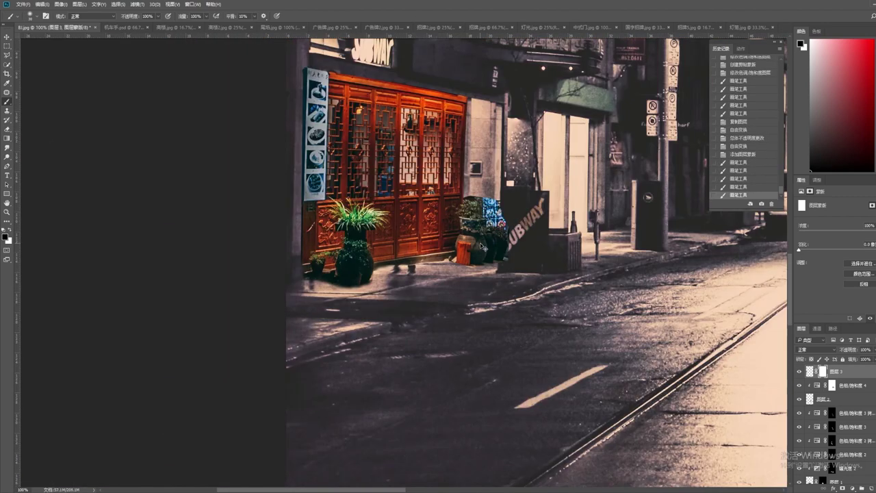
pyautogui.scroll(6, 474, 272)
pyautogui.moveTo(369, 271); pyautogui.dragTo(403, 263)
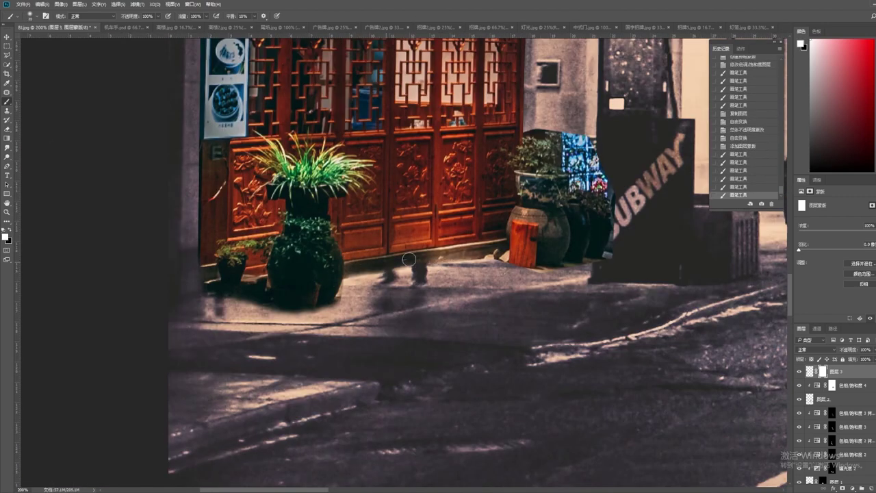
pyautogui.moveTo(548, 132)
pyautogui.mouseDown()
pyautogui.moveTo(456, 235)
pyautogui.moveTo(501, 229)
pyautogui.moveTo(508, 284)
pyautogui.moveTo(438, 253)
pyautogui.moveTo(485, 301)
pyautogui.mouseUp()
pyautogui.moveTo(483, 386); pyautogui.dragTo(445, 375)
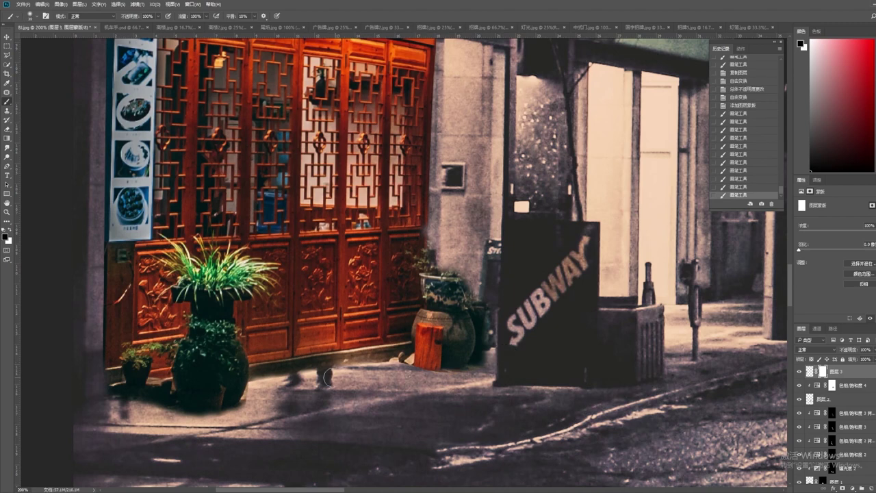
pyautogui.scroll(-4, 388, 368)
pyautogui.scroll(5, 470, 49)
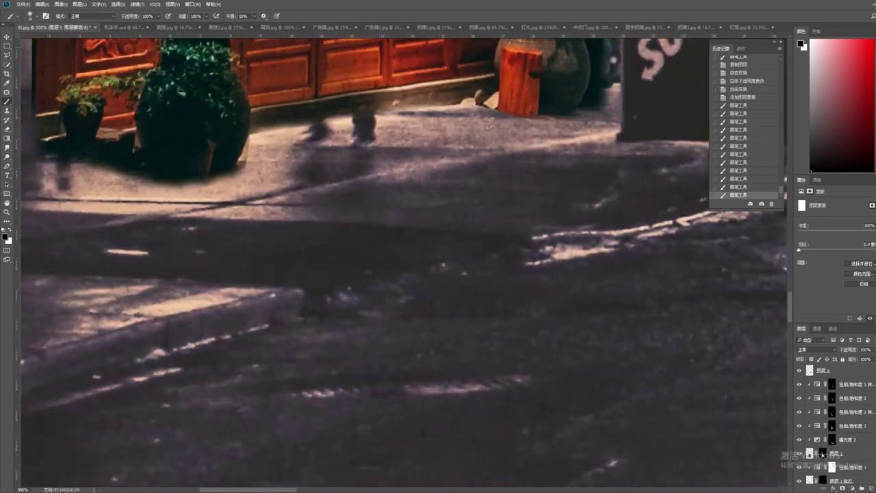
# Lasso the ghostly pavement shadow and Content-Aware fill it away
pyautogui.press('l')
pyautogui.moveTo(370, 174)
pyautogui.mouseDown()
pyautogui.moveTo(340, 206)
pyautogui.moveTo(470, 278)
pyautogui.mouseUp()
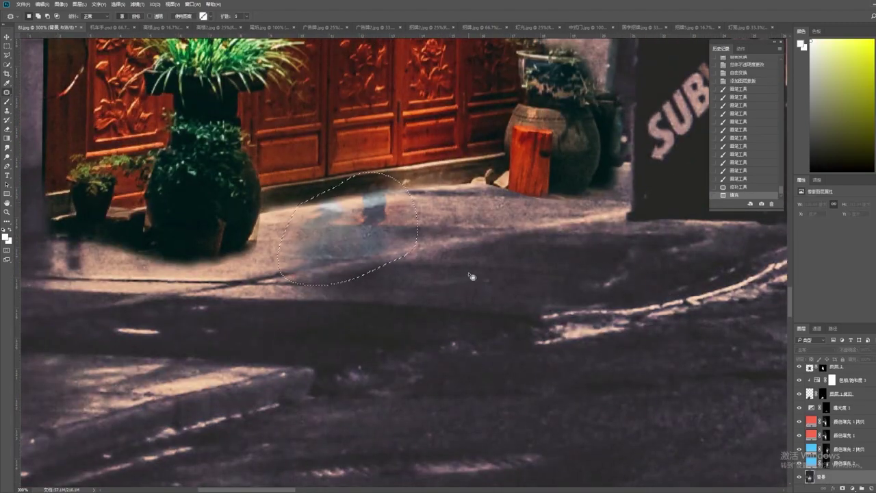
pyautogui.press('Return')
pyautogui.scroll(-5, 441, 188)
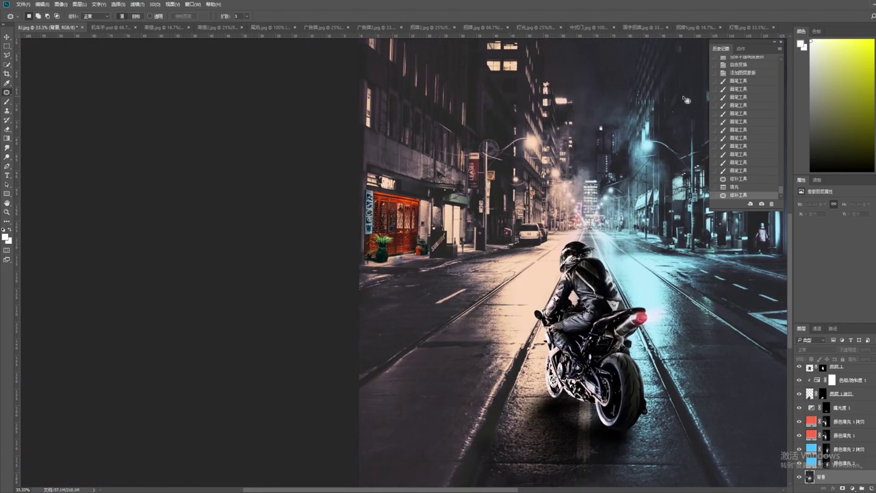
pyautogui.scroll(2, 448, 207)
# Quick Select the red lantern and subtract the wall pieces with the Polygonal Lasso
pyautogui.scroll(1, 438, 208)
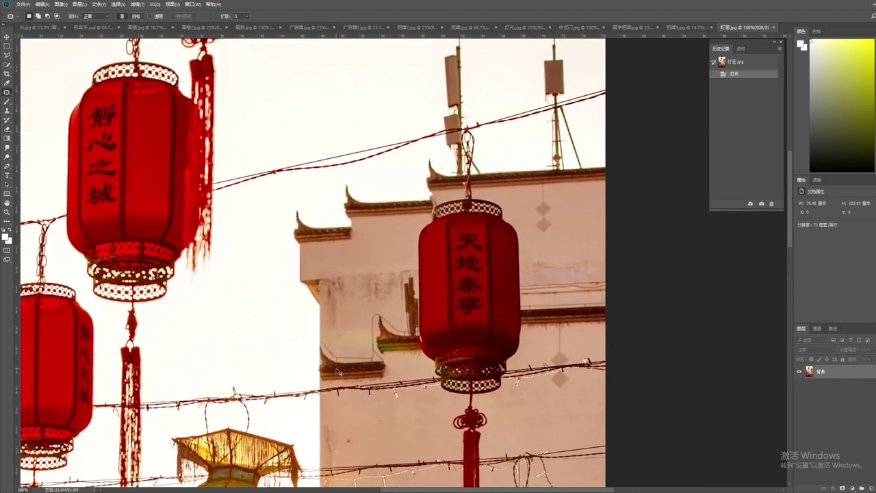
pyautogui.scroll(1, 434, 209)
pyautogui.scroll(1, 496, 200)
pyautogui.press('w')
pyautogui.moveTo(424, 280); pyautogui.dragTo(351, 275)
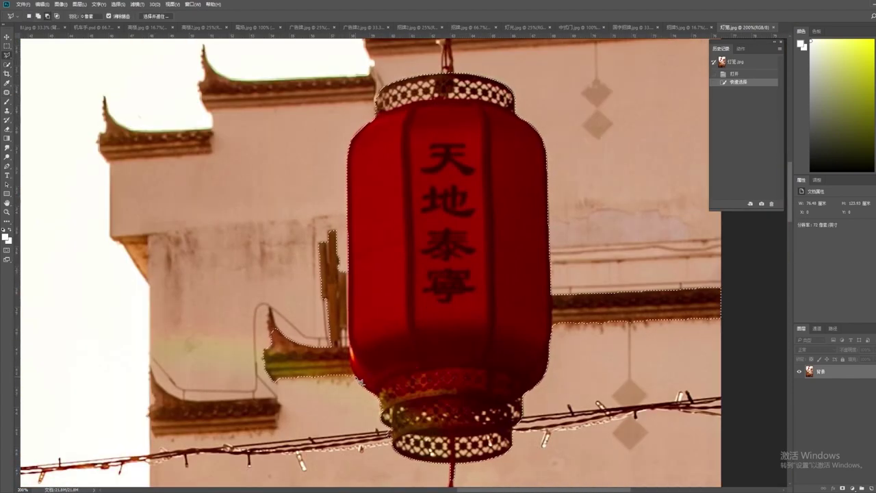
pyautogui.keyDown('alt'); pyautogui.click(351, 274); pyautogui.keyUp('alt')
pyautogui.click(294, 211)
pyautogui.click(255, 233)
pyautogui.click(226, 266)
pyautogui.click(229, 410)
pyautogui.doubleClick(347, 403)
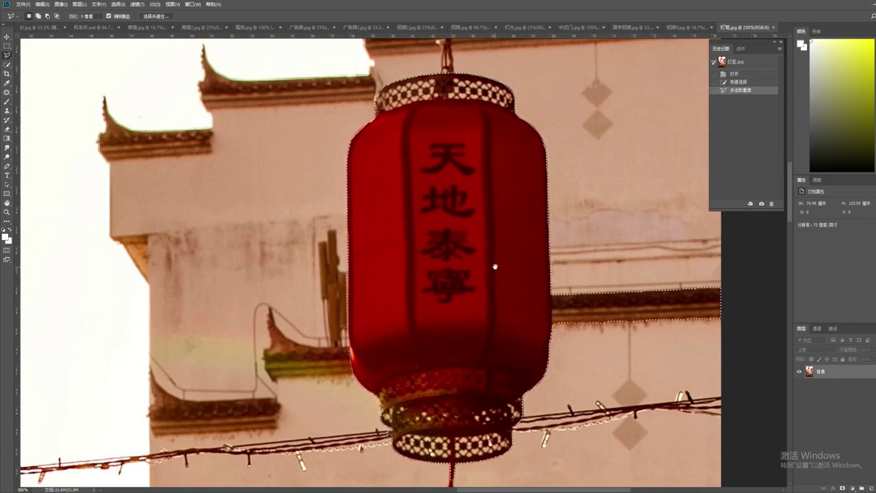
# Copy the lantern onto its own layer and paste it into the street scene
pyautogui.scroll(-2, 451, 184)
pyautogui.scroll(-5, 450, 299)
pyautogui.scroll(3, 451, 299)
pyautogui.scroll(10, 451, 299)
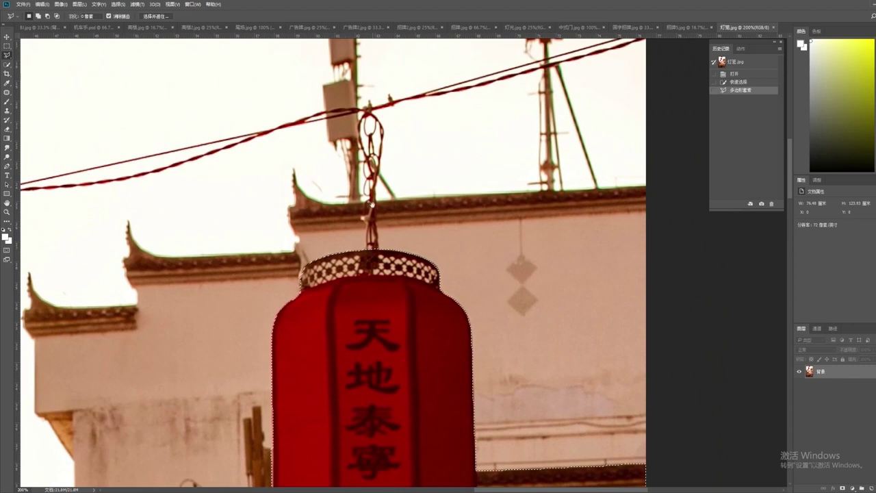
pyautogui.hotkey('ctrl', 'j')
pyautogui.click(43, 27)
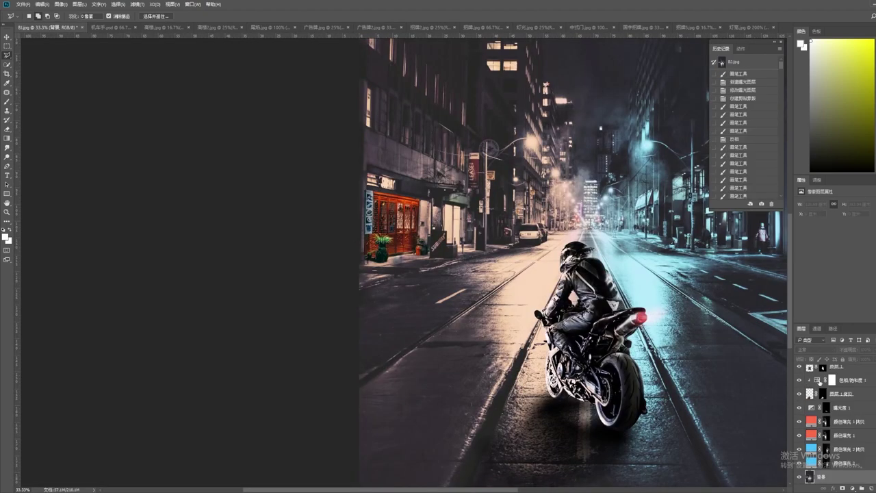
pyautogui.hotkey('ctrl', 'j')
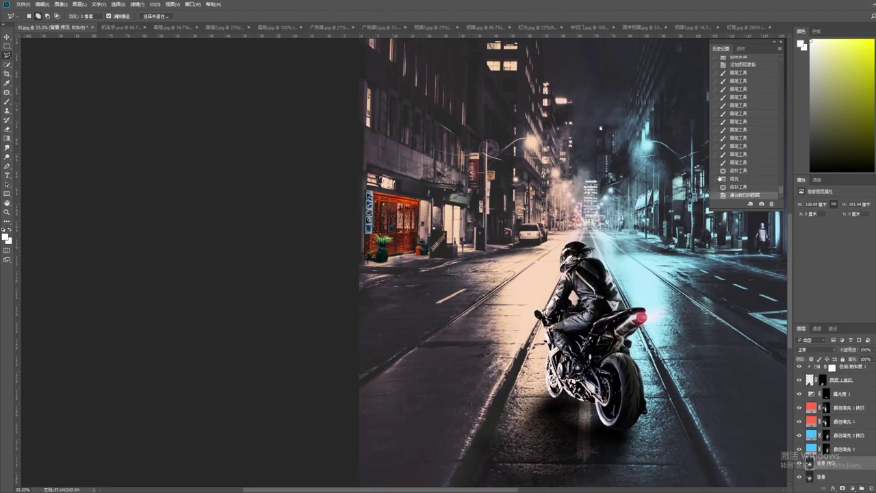
pyautogui.click(742, 27)
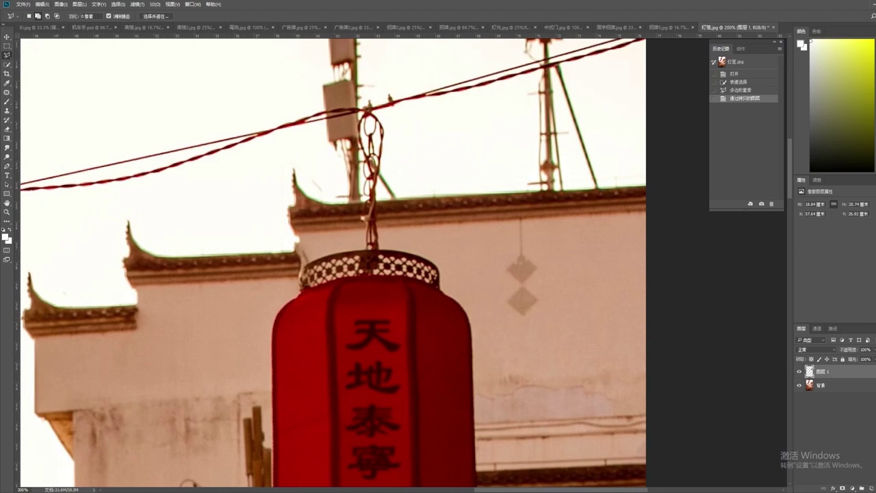
pyautogui.hotkey('ctrl', 'Tab')
pyautogui.hotkey('ctrl', 'v')
# Move the lantern left and shrink it beside the storefront
pyautogui.moveTo(558, 257); pyautogui.dragTo(451, 287)
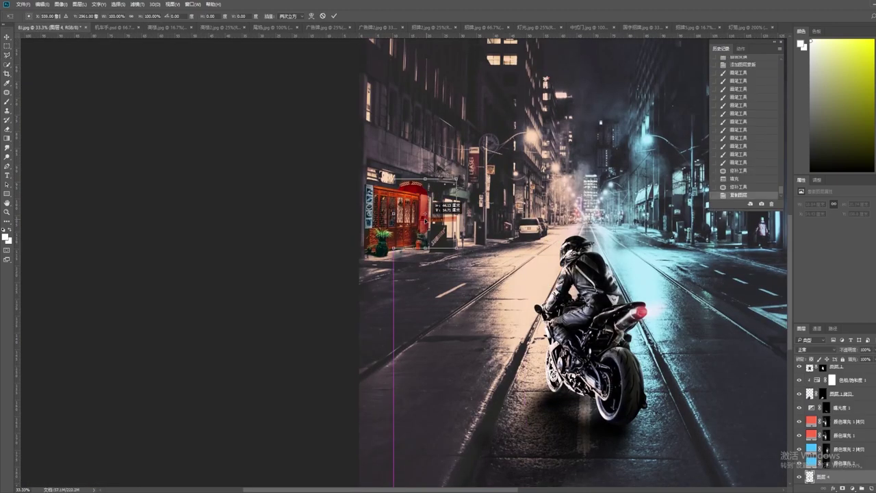
pyautogui.hotkey('ctrl', 't')
pyautogui.moveTo(496, 252)
pyautogui.mouseDown()
pyautogui.moveTo(462, 291)
pyautogui.moveTo(447, 212)
pyautogui.mouseUp()
pyautogui.scroll(1, 447, 212)
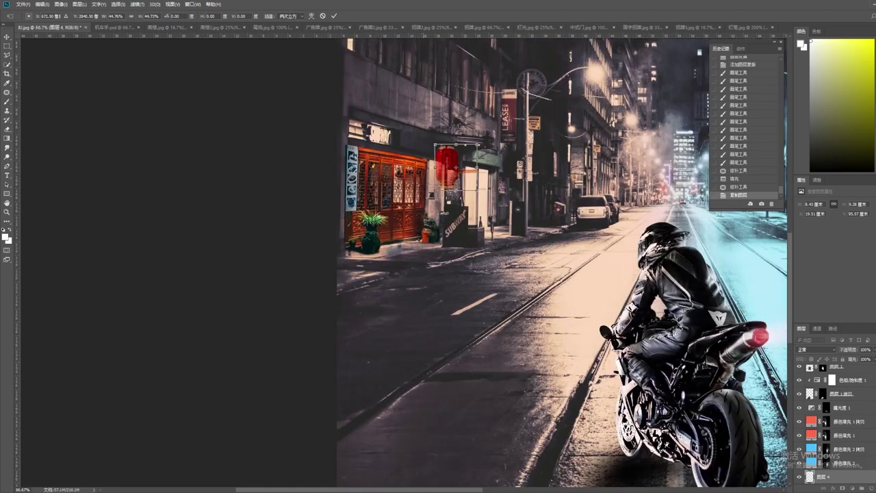
pyautogui.scroll(3, 447, 212)
pyautogui.press('Return')
# Shrink the lantern further and settle it slightly lower beside the left doorway
pyautogui.hotkey('ctrl', 't')
pyautogui.moveTo(481, 200)
pyautogui.mouseDown()
pyautogui.moveTo(447, 205)
pyautogui.moveTo(520, 183)
pyautogui.moveTo(446, 276)
pyautogui.mouseUp()
pyautogui.moveTo(524, 349); pyautogui.dragTo(430, 221)
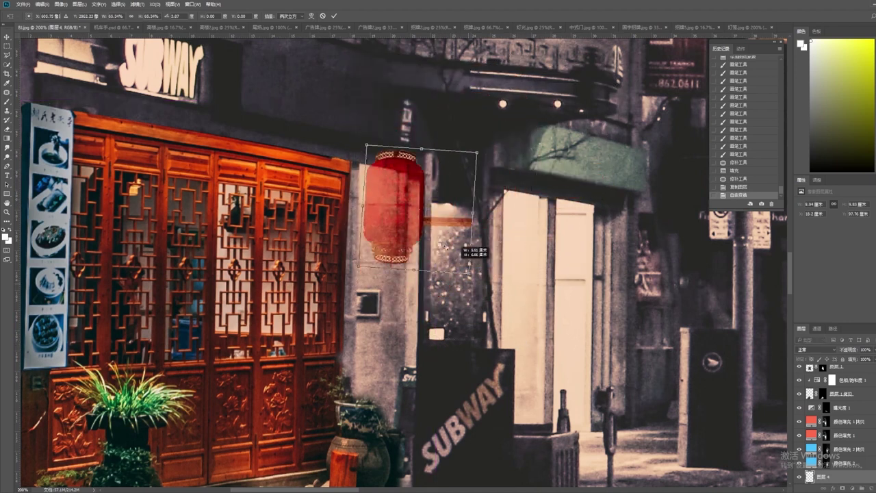
pyautogui.moveTo(393, 185); pyautogui.dragTo(390, 202)
pyautogui.press('Return')
pyautogui.hotkey('ctrl', '-')
pyautogui.hotkey('ctrl', '-')
pyautogui.hotkey('ctrl', '-')
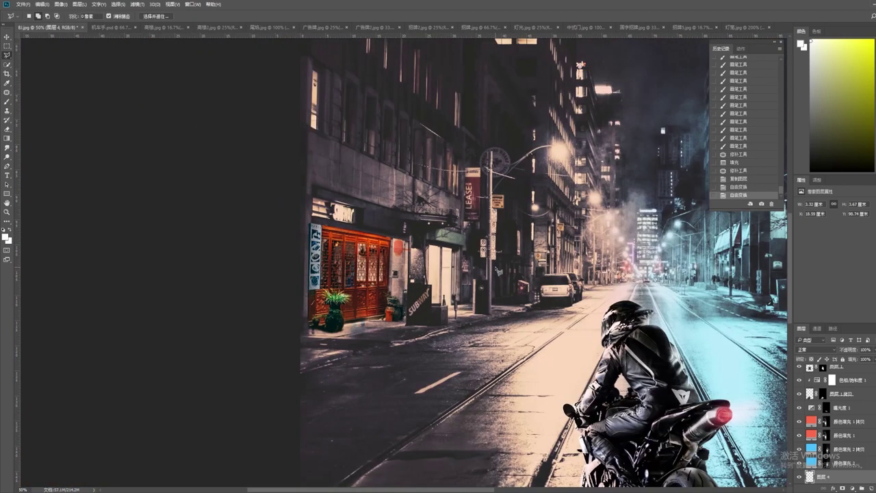
# Try a Hue/Saturation brightening on the lantern, then delete that adjustment layer
pyautogui.click(85, 4)
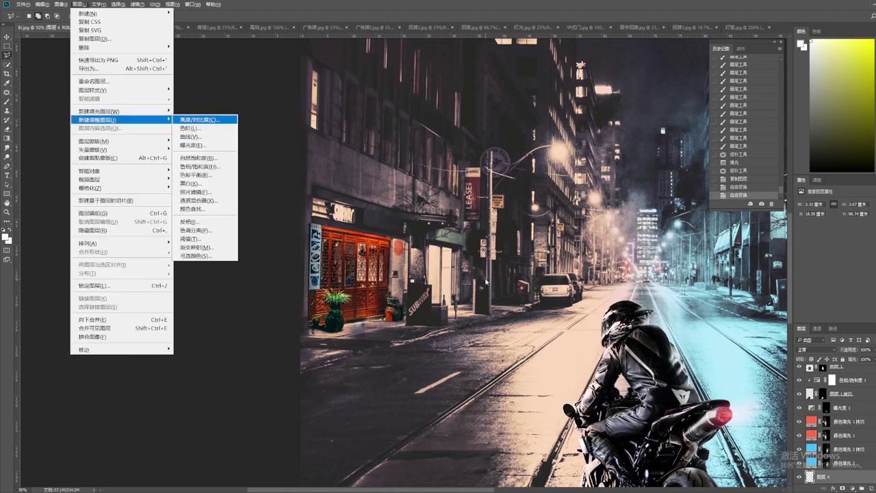
pyautogui.click(205, 190)
pyautogui.moveTo(798, 258); pyautogui.dragTo(832, 258)
pyautogui.press('Delete')
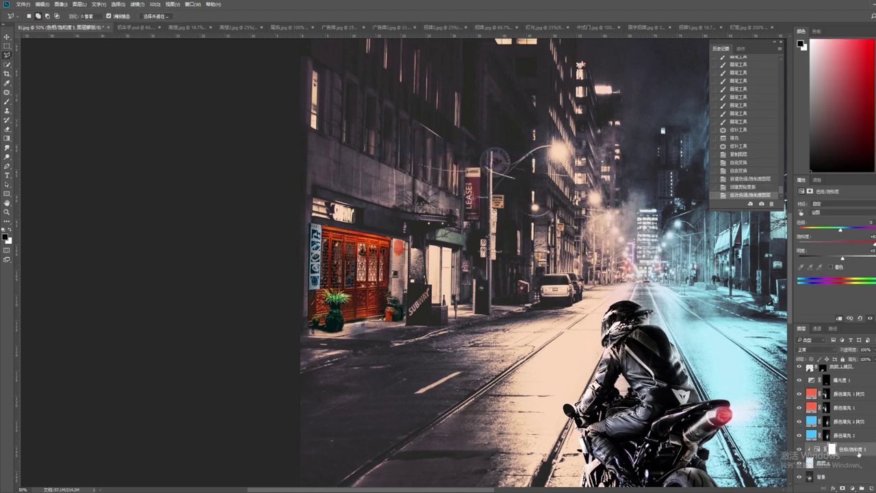
# Move the lantern up under the awning beside the storefront's upper-right corner
pyautogui.hotkey('ctrl', 't')
pyautogui.scroll(5, 405, 234)
pyautogui.moveTo(438, 334)
pyautogui.mouseDown()
pyautogui.moveTo(445, 182)
pyautogui.moveTo(456, 294)
pyautogui.moveTo(446, 193)
pyautogui.moveTo(416, 180)
pyautogui.mouseUp()
pyautogui.scroll(-5, 409, 261)
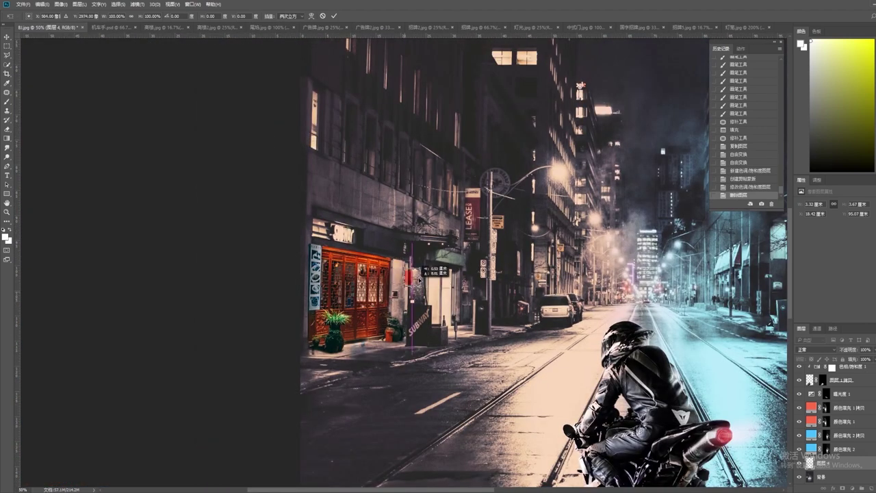
pyautogui.moveTo(401, 254); pyautogui.dragTo(402, 248)
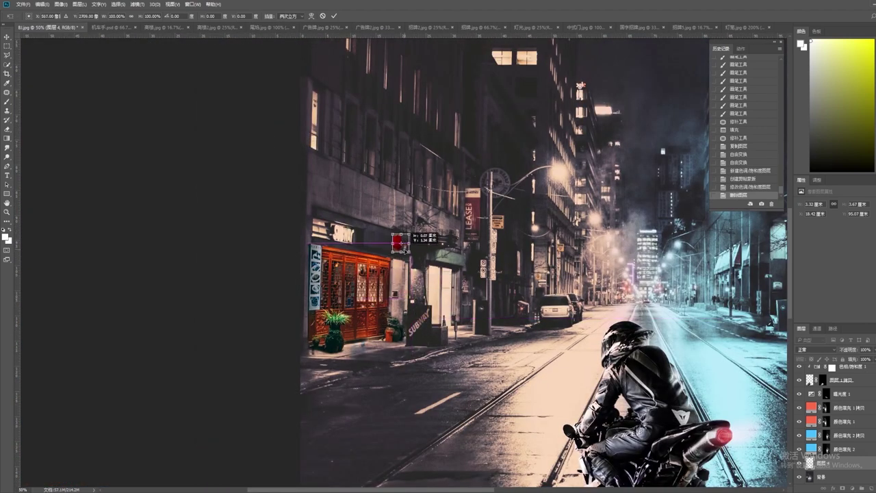
pyautogui.press('Return')
# Switch to the Brush tool with a chosen tip and set the foreground colour to black
pyautogui.scroll(3, 401, 253)
pyautogui.scroll(2, 373, 383)
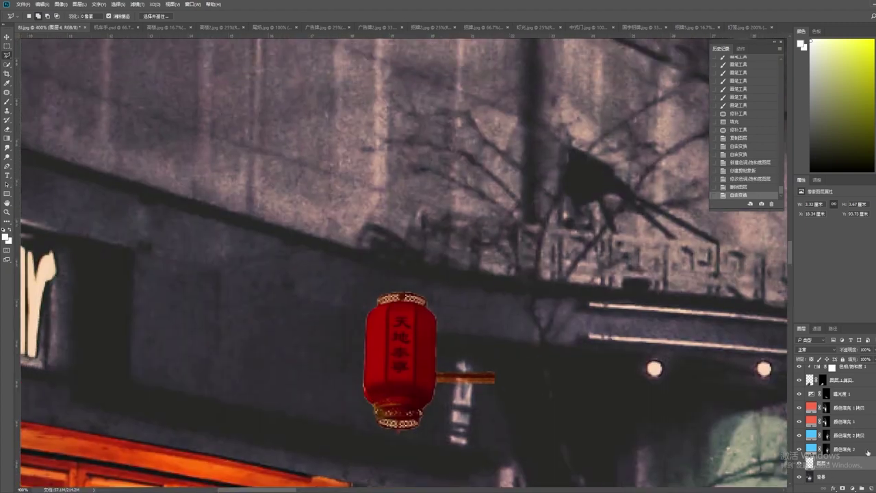
pyautogui.press('b')
pyautogui.click(31, 15)
pyautogui.click(489, 3)
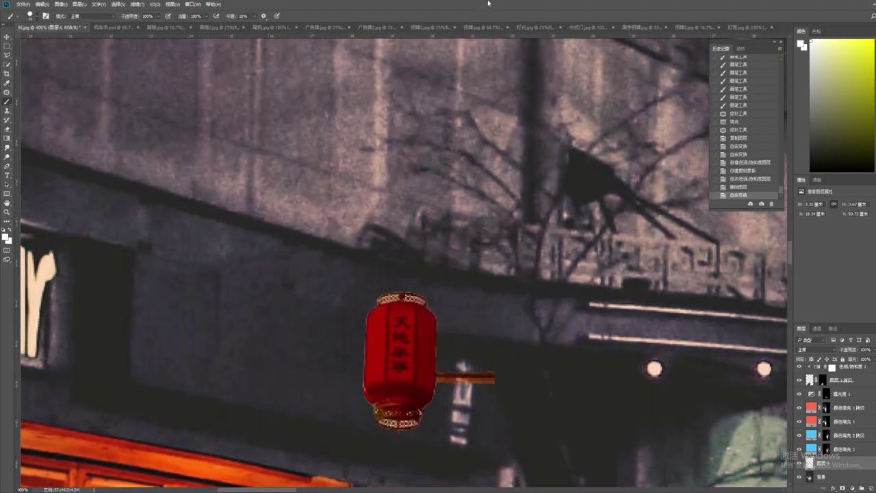
pyautogui.click(5, 237)
pyautogui.press('Return')
pyautogui.click(31, 15)
pyautogui.click(5, 236)
pyautogui.click(655, 301)
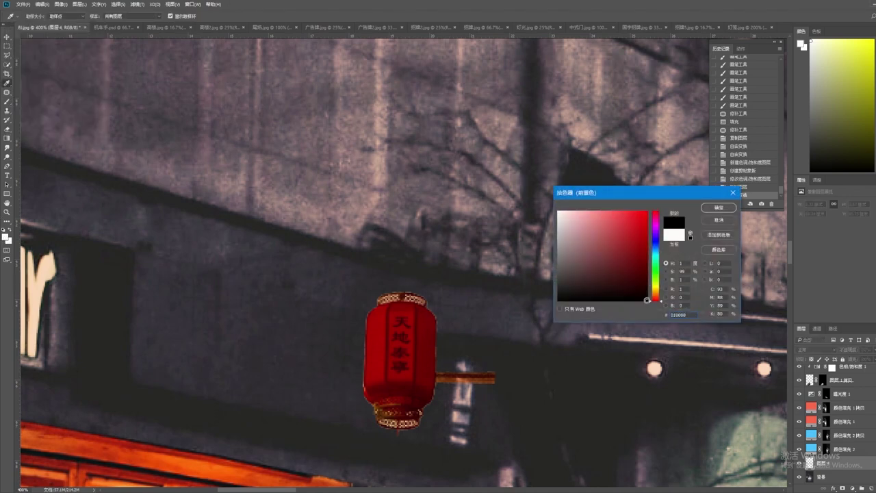
pyautogui.click(718, 211)
pyautogui.hotkey('ctrl', '+')
# Paint a dark hanging cord above the red lantern and add a Hue/Saturation adjustment
pyautogui.moveTo(402, 274); pyautogui.dragTo(406, 277)
pyautogui.moveTo(399, 271); pyautogui.dragTo(404, 282)
pyautogui.hotkey('ctrl', '+')
pyautogui.click(396, 292)
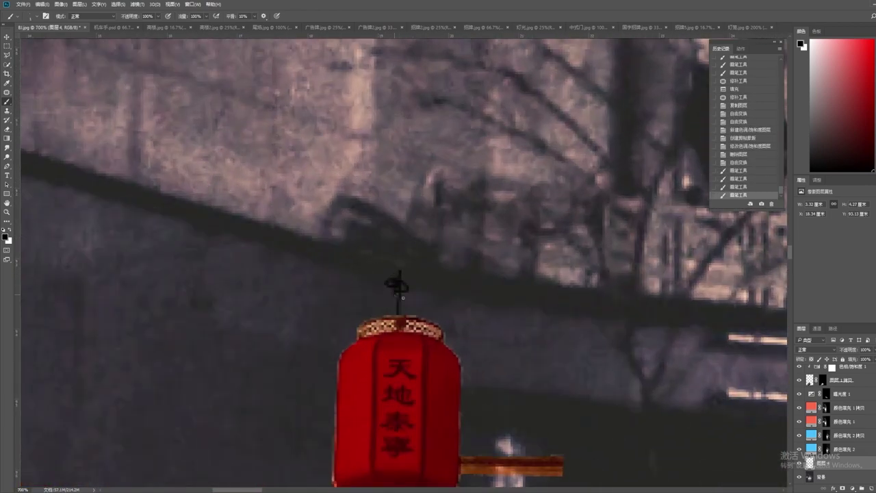
pyautogui.hotkey('ctrl', '-')
pyautogui.hotkey('ctrl', '-')
pyautogui.hotkey('ctrl', '-')
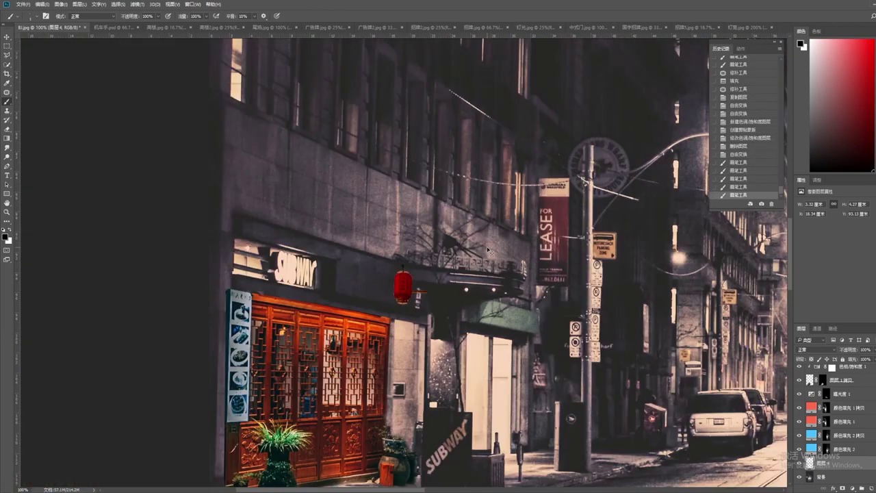
pyautogui.hotkey('ctrl', '-')
pyautogui.hotkey('ctrl', '-')
pyautogui.hotkey('ctrl', '-')
pyautogui.hotkey('ctrl', '-')
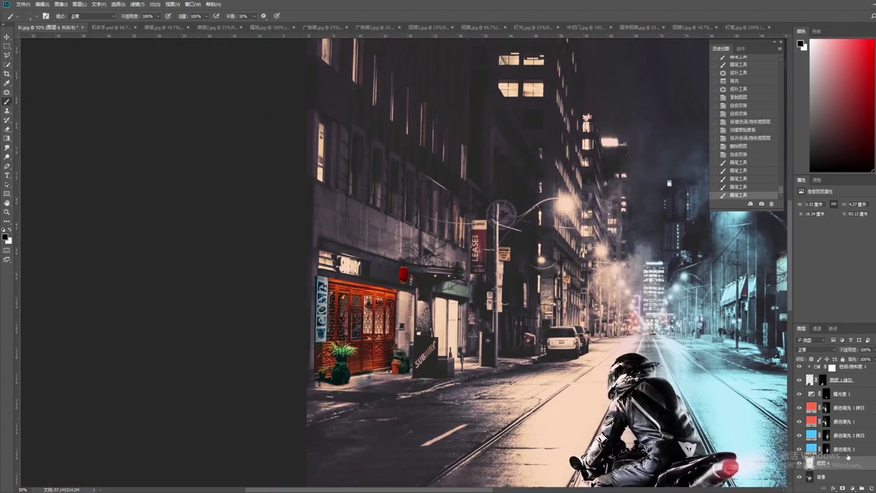
pyautogui.hotkey('ctrl', 'u')
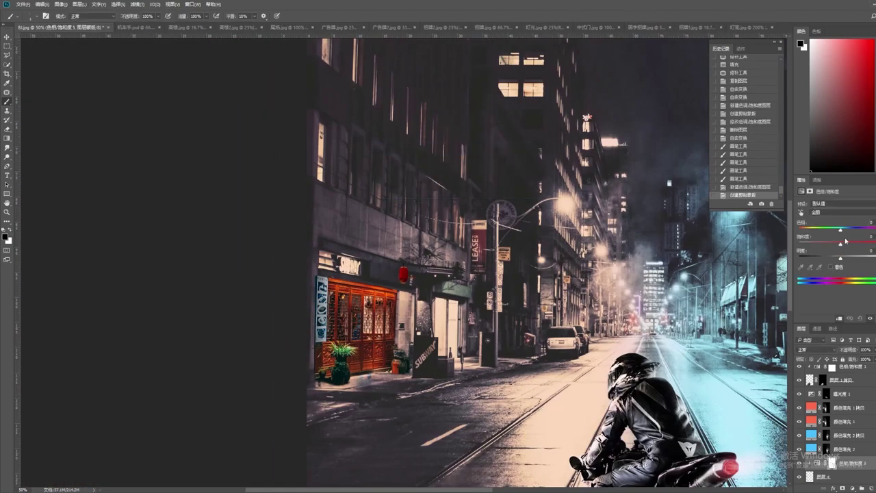
# Add a colorized, higher-saturation Hue/Saturation tint clipped to the lantern, with Blend If sparing dark tones
pyautogui.moveTo(840, 257); pyautogui.dragTo(839, 260)
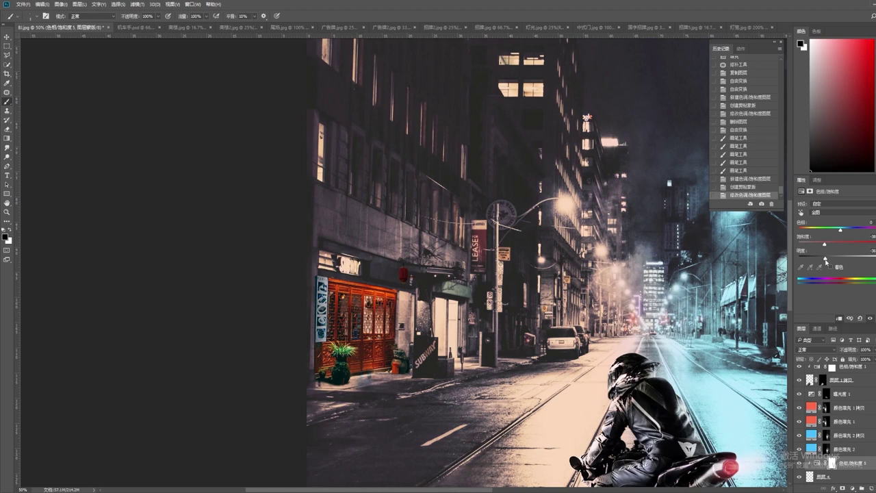
pyautogui.hotkey('ctrl', 'u')
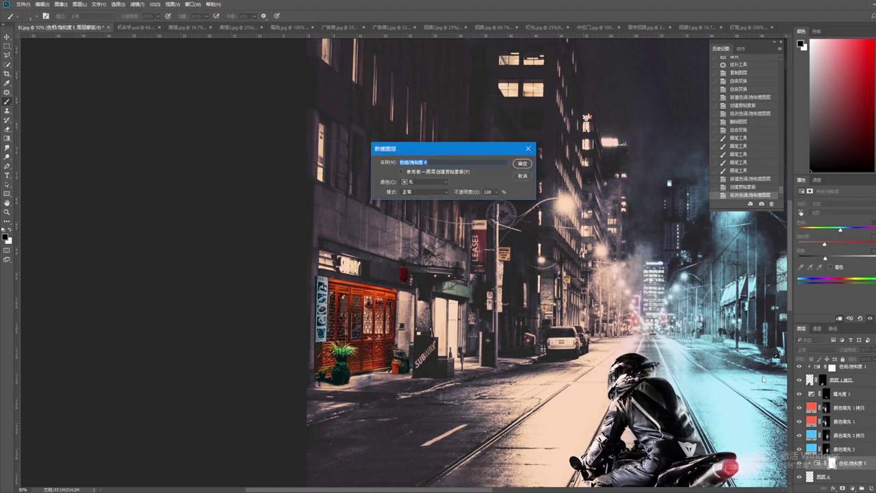
pyautogui.press('Return')
pyautogui.click(830, 266)
pyautogui.moveTo(819, 245)
pyautogui.mouseDown()
pyautogui.moveTo(854, 245)
pyautogui.moveTo(866, 258)
pyautogui.mouseUp()
pyautogui.hotkey('ctrl', 'alt', 'g')
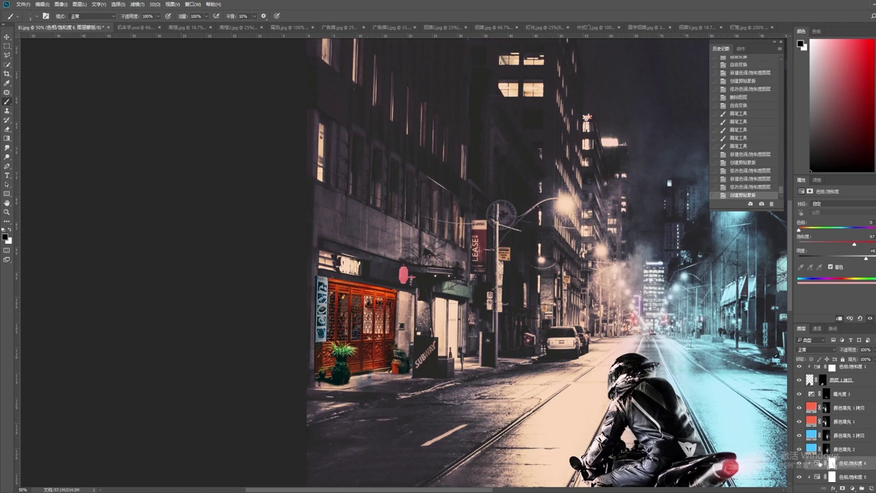
pyautogui.doubleClick(855, 463)
pyautogui.moveTo(618, 354); pyautogui.dragTo(640, 355)
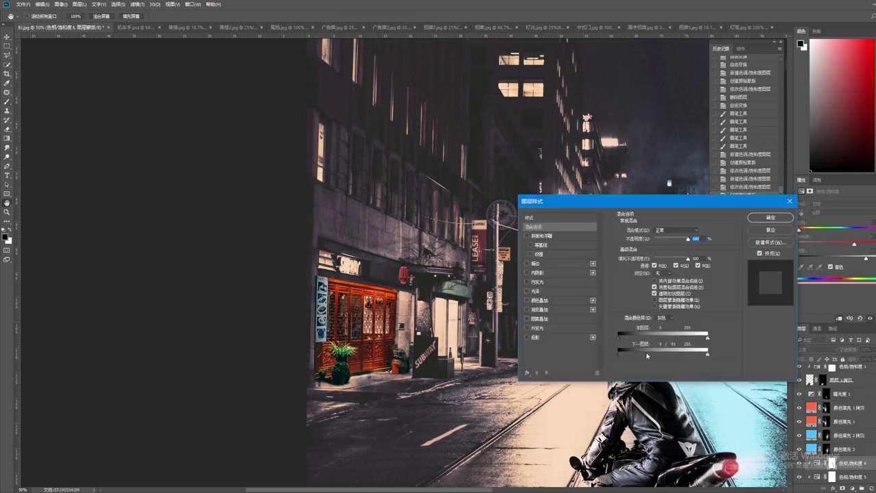
pyautogui.press('Return')
# Paint white on the tint's mask to brighten the lantern's left side and lower left
pyautogui.scroll(6, 404, 264)
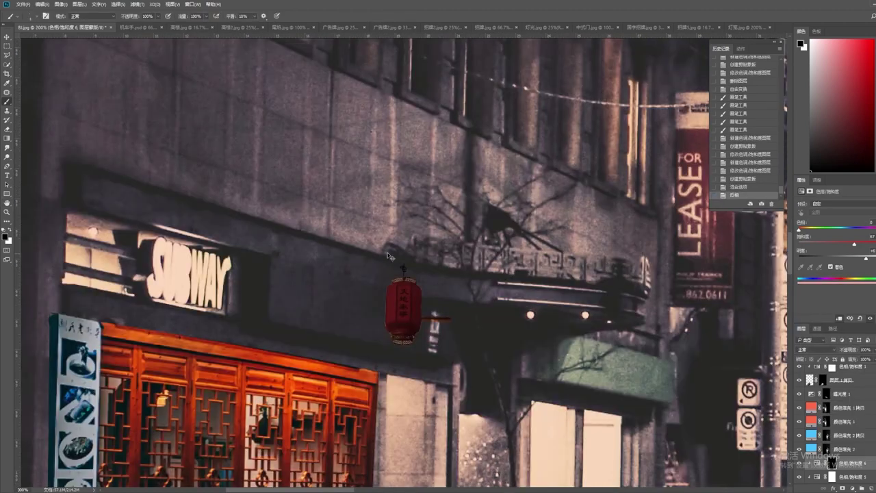
pyautogui.press('x')
pyautogui.moveTo(368, 314)
pyautogui.mouseDown()
pyautogui.moveTo(355, 411)
pyautogui.moveTo(369, 455)
pyautogui.moveTo(391, 288)
pyautogui.moveTo(378, 301)
pyautogui.mouseUp()
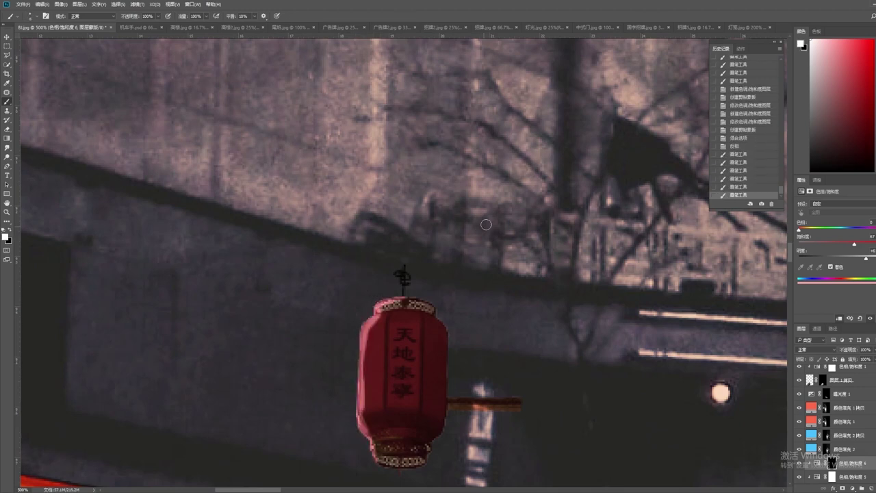
pyautogui.scroll(-7, 378, 301)
pyautogui.scroll(6, 366, 329)
pyautogui.moveTo(369, 356)
pyautogui.mouseDown()
pyautogui.moveTo(383, 427)
pyautogui.moveTo(373, 390)
pyautogui.mouseUp()
pyautogui.scroll(-7, 372, 390)
pyautogui.scroll(6, 399, 285)
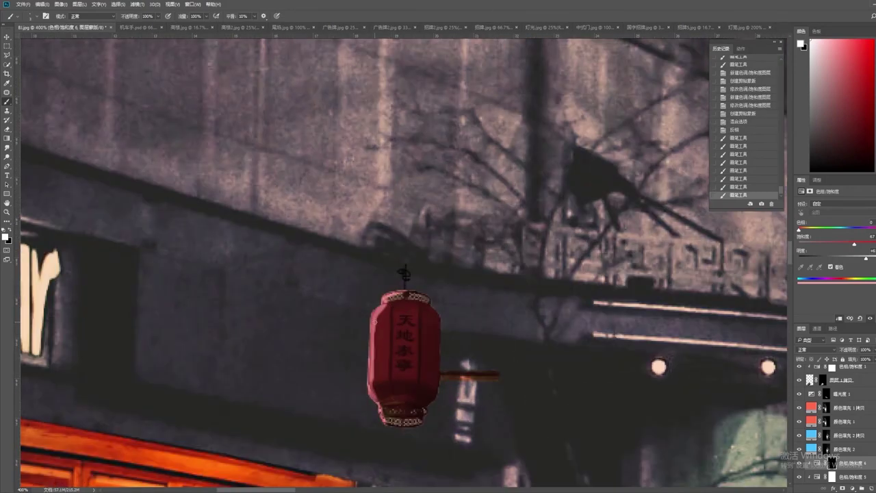
pyautogui.moveTo(368, 421)
pyautogui.mouseDown()
pyautogui.moveTo(372, 385)
pyautogui.moveTo(373, 401)
pyautogui.mouseUp()
pyautogui.scroll(-7, 383, 410)
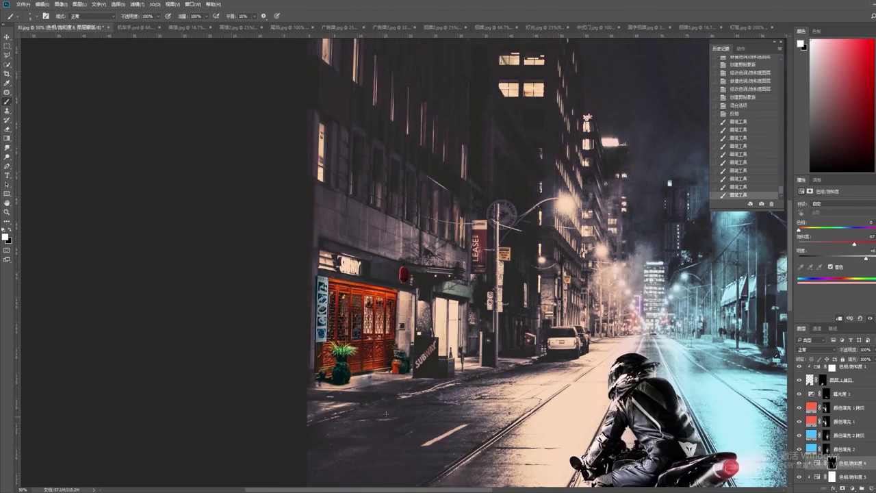
pyautogui.scroll(-3, 682, 361)
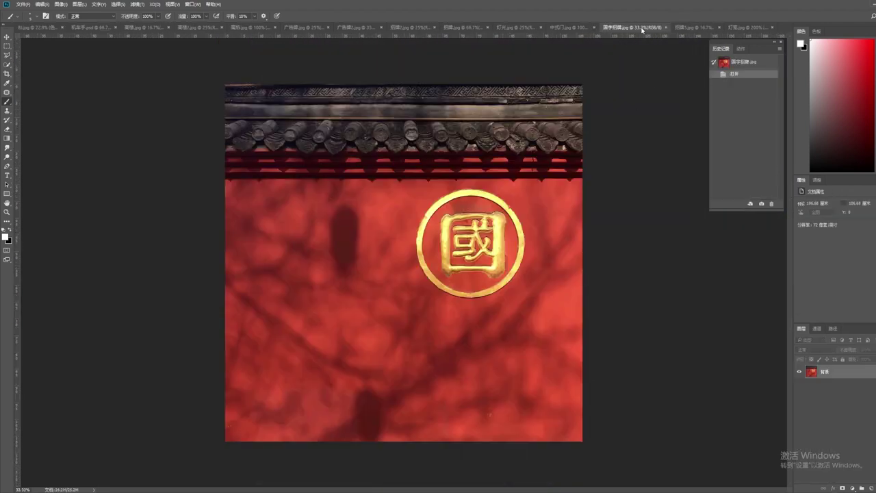
# In 国字招牌.jpg, try several rectangular marquee selections around the 國 emblem
pyautogui.click(630, 28)
pyautogui.press('m')
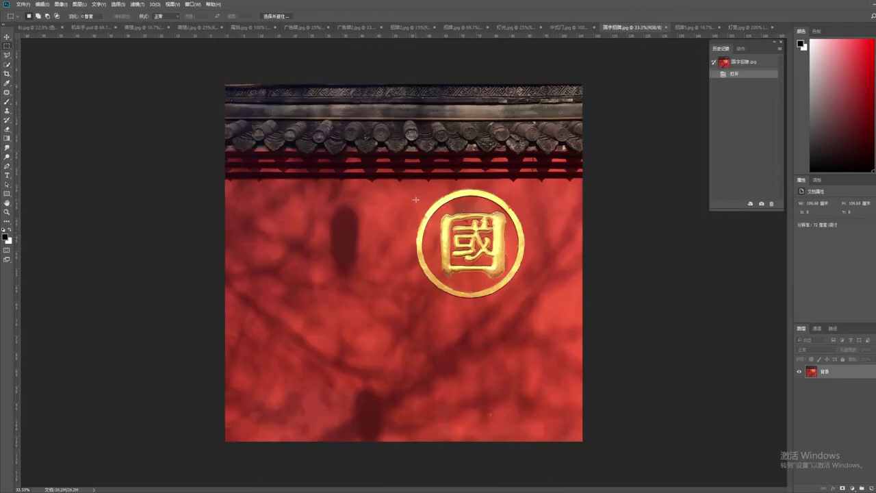
pyautogui.moveTo(415, 199); pyautogui.dragTo(527, 303)
pyautogui.click(414, 201)
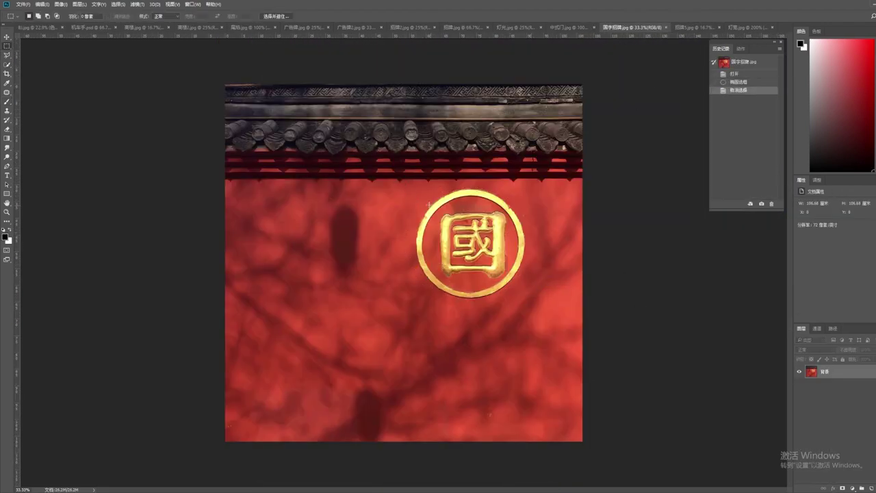
pyautogui.moveTo(427, 204); pyautogui.dragTo(528, 244)
pyautogui.click(532, 223)
pyautogui.moveTo(416, 241); pyautogui.dragTo(524, 188)
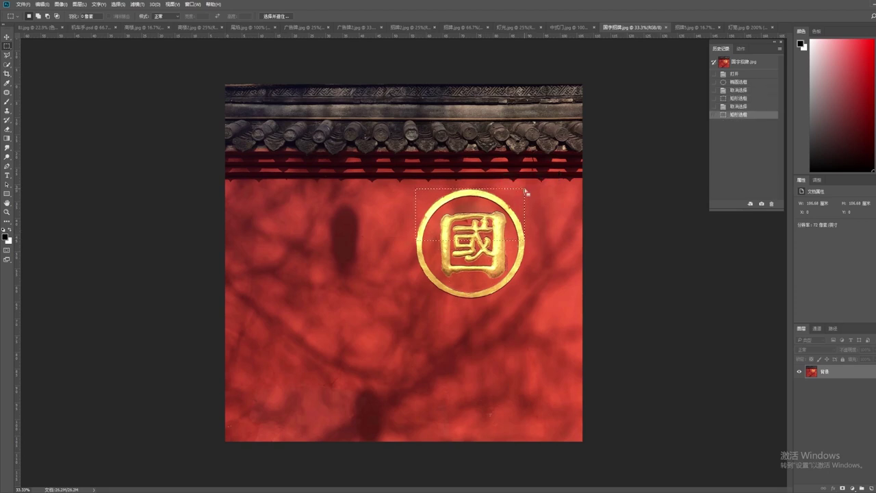
pyautogui.click(416, 190)
pyautogui.moveTo(419, 198); pyautogui.dragTo(538, 256)
pyautogui.click(537, 254)
pyautogui.moveTo(408, 236)
pyautogui.mouseDown()
pyautogui.moveTo(528, 237)
pyautogui.moveTo(524, 189)
pyautogui.mouseUp()
# Draw a circular elliptical marquee around the round gold 國 emblem
pyautogui.hotkey('shift', 'm')
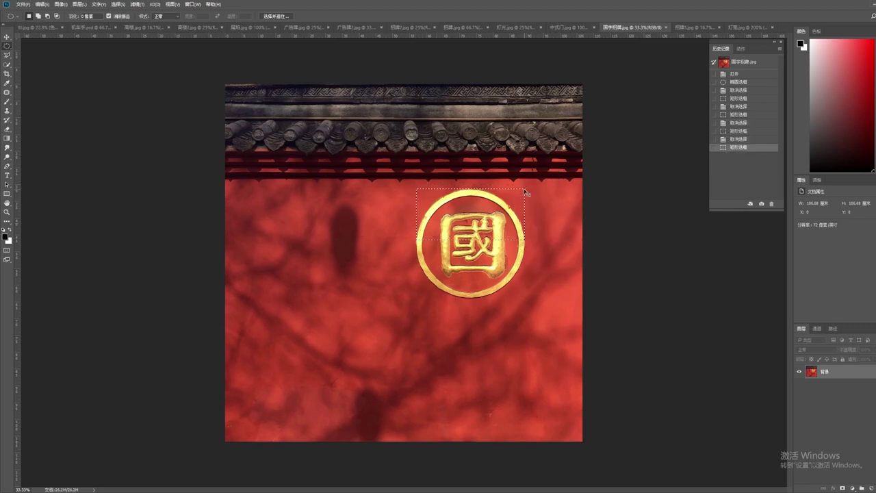
pyautogui.moveTo(415, 189); pyautogui.dragTo(525, 297)
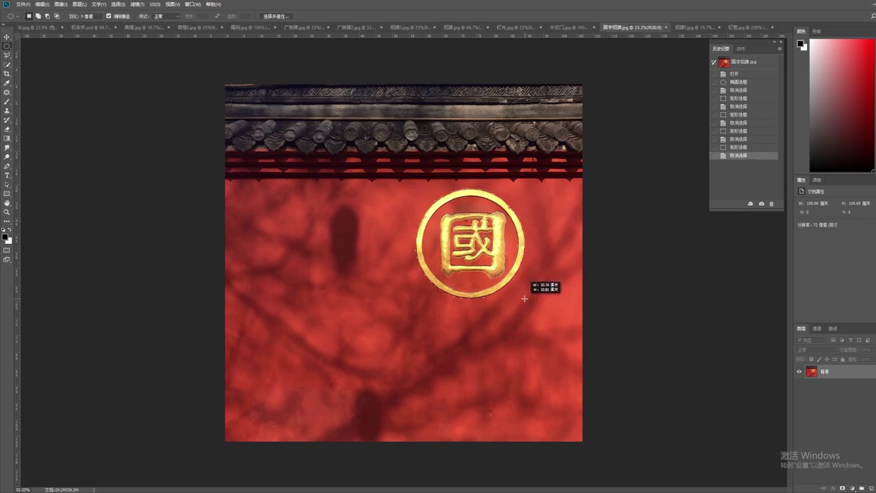
pyautogui.moveTo(524, 298); pyautogui.dragTo(524, 299)
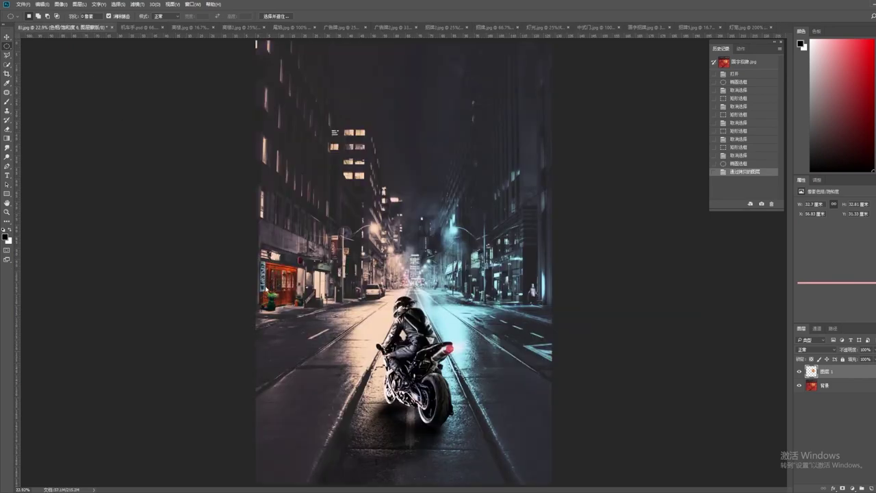
# Scale the 國 emblem down above the storefront, squash it flat, then revert it
pyautogui.scroll(5, 373, 284)
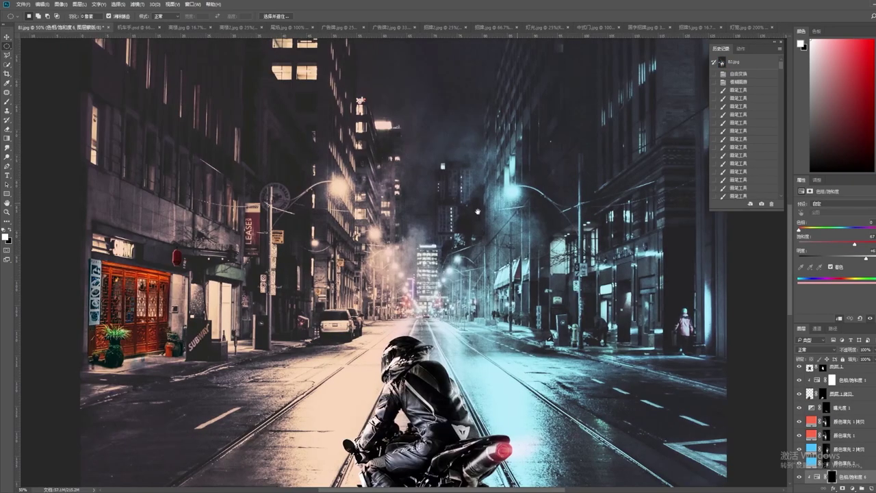
pyautogui.scroll(-3, 373, 284)
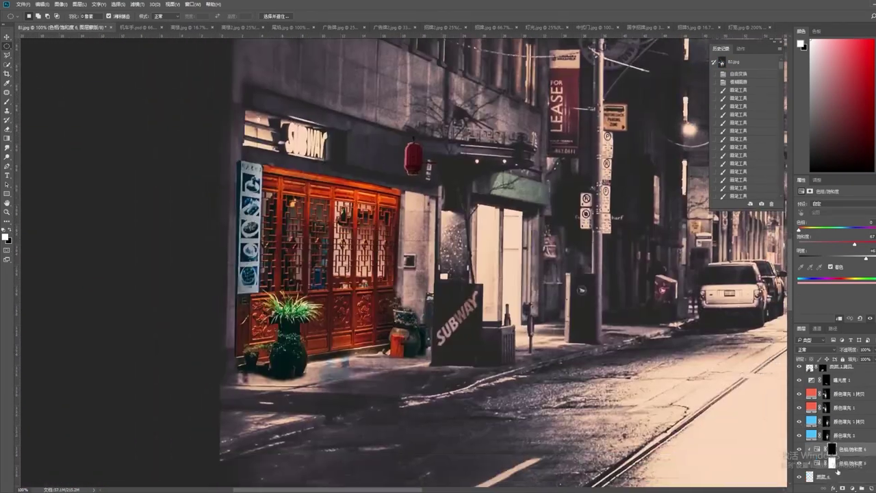
pyautogui.scroll(3, 495, 372)
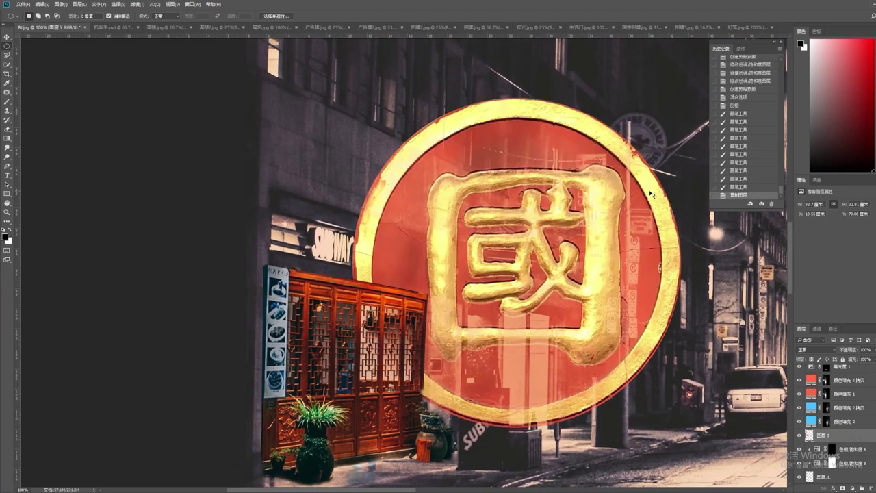
pyautogui.hotkey('ctrl', 't')
pyautogui.moveTo(688, 96); pyautogui.dragTo(444, 71)
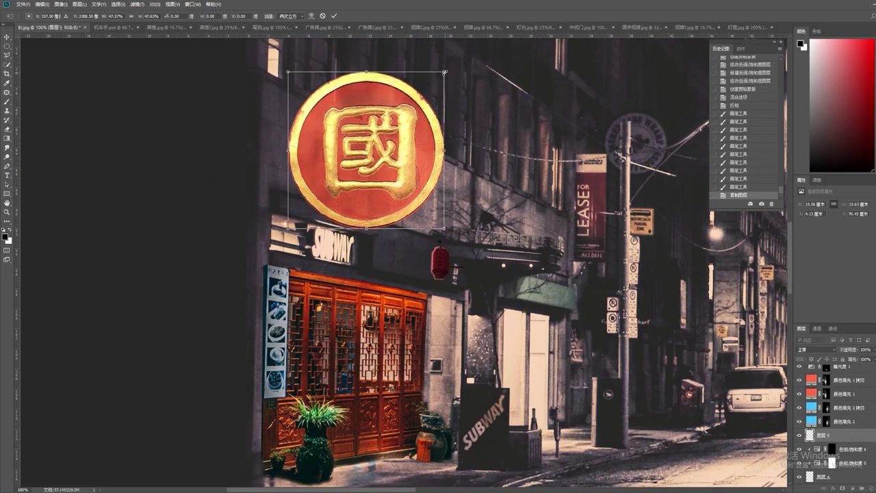
pyautogui.moveTo(445, 75); pyautogui.dragTo(444, 109)
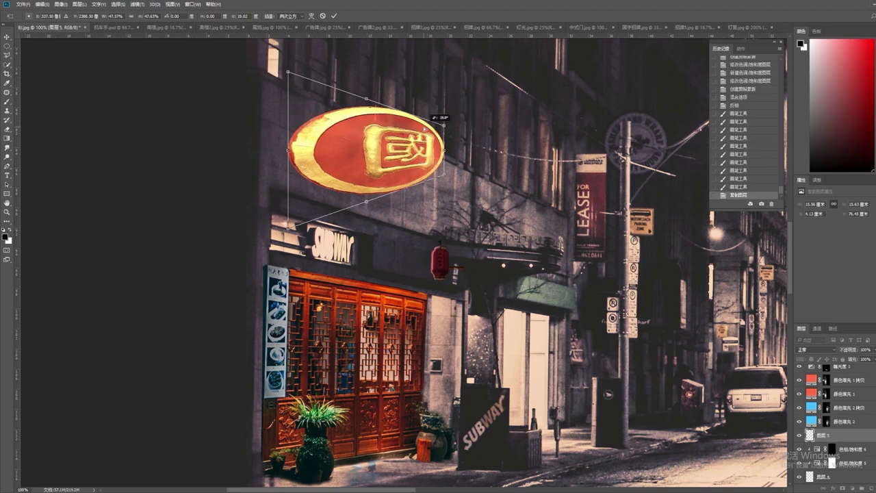
pyautogui.press('Return')
pyautogui.press('m')
pyautogui.click(731, 187)
# Shrink, skew and rotate the 國 emblem to sit small on the shop facade beside the lantern
pyautogui.hotkey('ctrl', 't')
pyautogui.moveTo(681, 108)
pyautogui.mouseDown()
pyautogui.moveTo(455, 195)
pyautogui.moveTo(394, 115)
pyautogui.moveTo(362, 149)
pyautogui.mouseUp()
pyautogui.moveTo(354, 193)
pyautogui.mouseDown()
pyautogui.moveTo(329, 173)
pyautogui.moveTo(380, 190)
pyautogui.mouseUp()
pyautogui.rightClick(379, 191)
pyautogui.click(401, 221)
pyautogui.moveTo(393, 148); pyautogui.dragTo(405, 164)
pyautogui.rightClick(364, 172)
pyautogui.click(383, 182)
pyautogui.moveTo(383, 198); pyautogui.dragTo(425, 271)
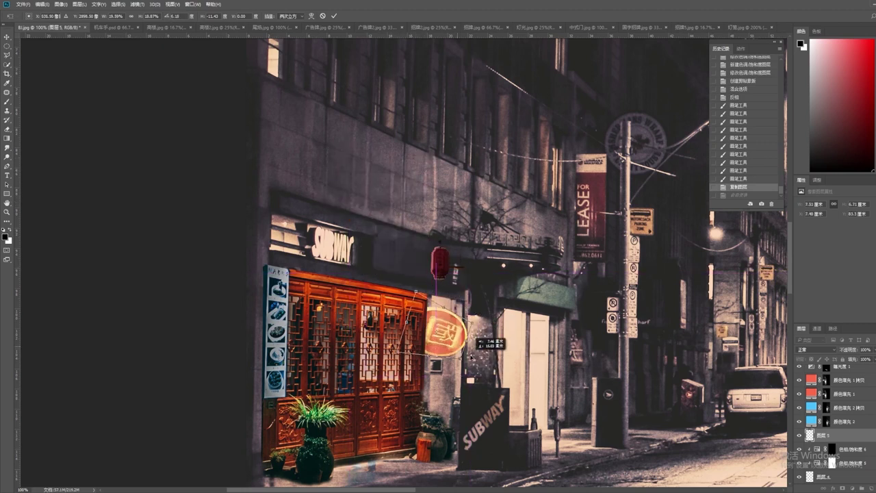
pyautogui.moveTo(426, 271); pyautogui.dragTo(422, 274)
pyautogui.moveTo(380, 216); pyautogui.dragTo(390, 241)
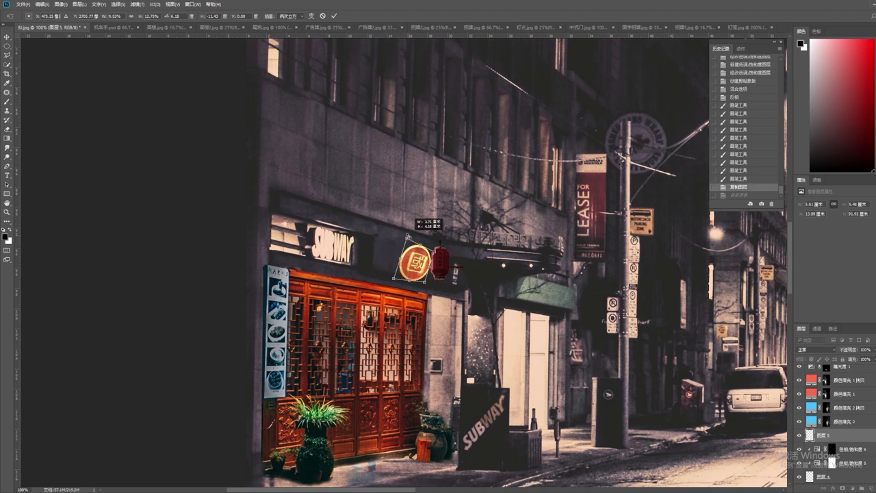
# Apply the emblem placement and add an Exposure layer at about -4.75 with an inverted mask
pyautogui.press('Return')
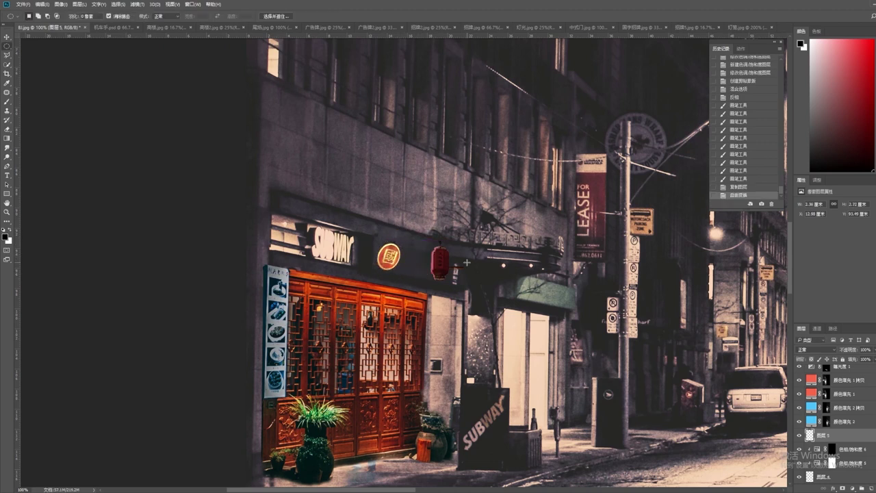
pyautogui.hotkey('ctrl', '-')
pyautogui.hotkey('ctrl', '-')
pyautogui.hotkey('ctrl', '-')
pyautogui.scroll(6, 400, 275)
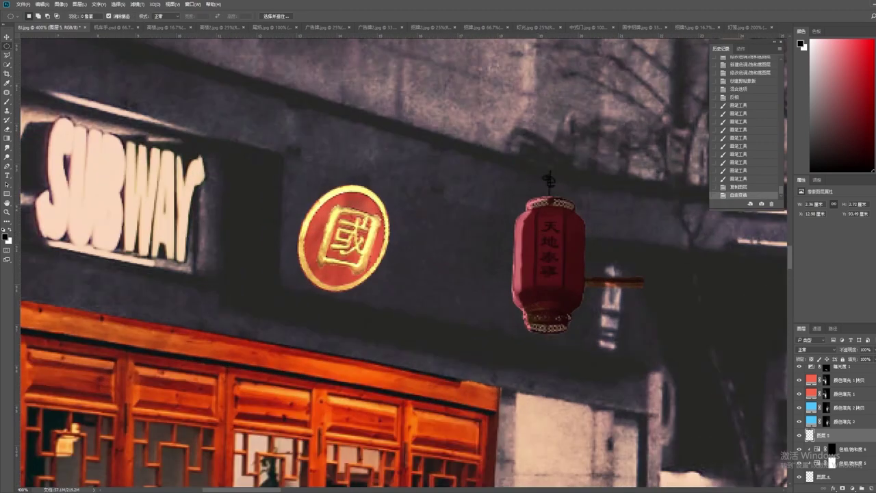
pyautogui.click(79, 4)
pyautogui.click(205, 142)
pyautogui.click(512, 152)
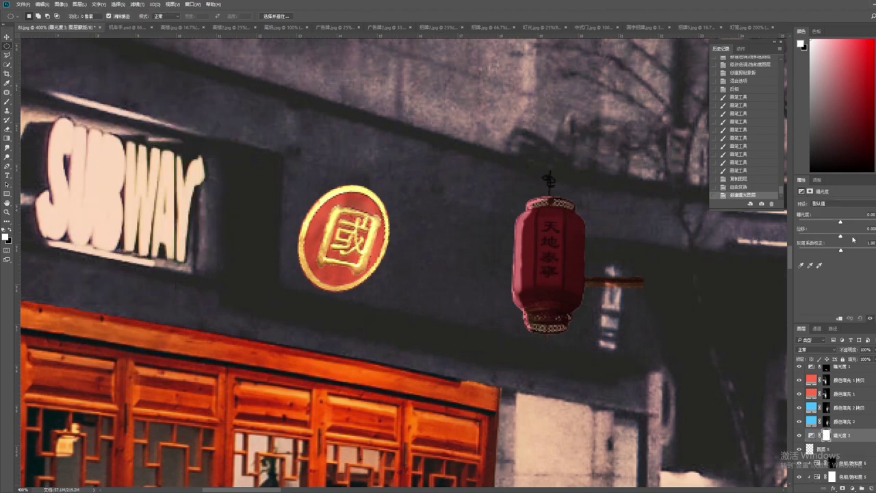
pyautogui.moveTo(840, 221); pyautogui.dragTo(814, 221)
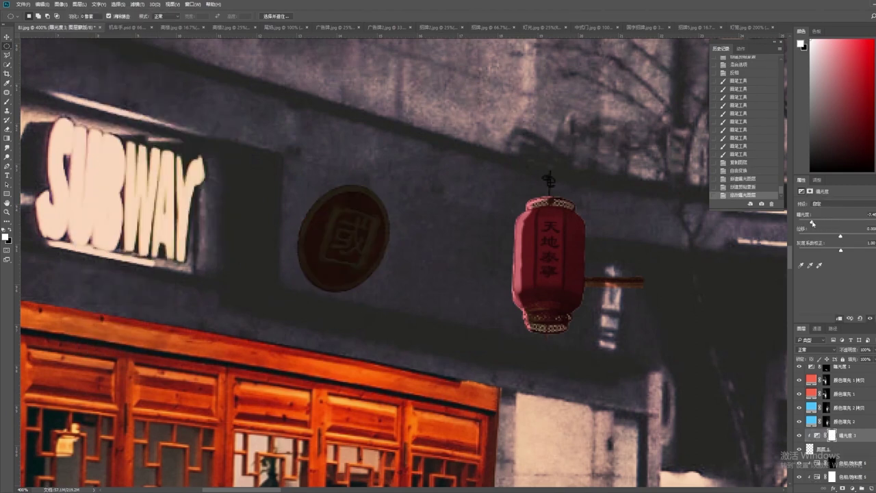
pyautogui.hotkey('ctrl', 'i')
# Paint the darkening onto the 國 emblem with a 30% opacity brush
pyautogui.press('b')
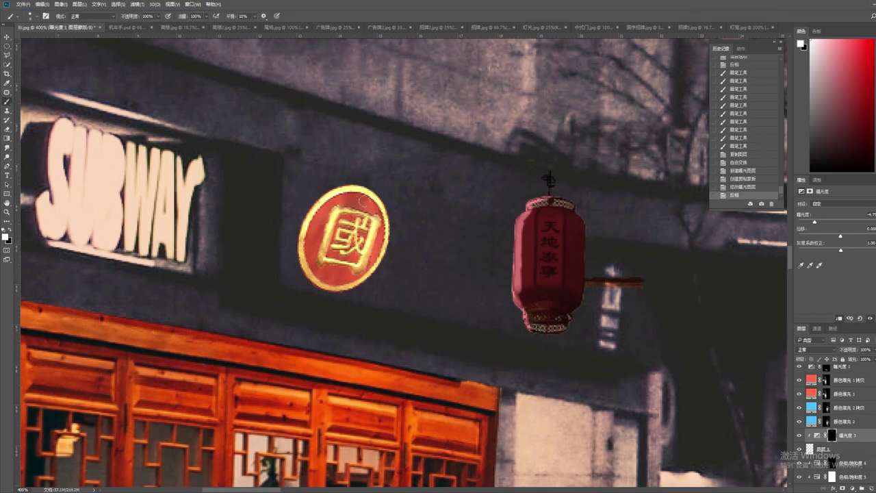
pyautogui.moveTo(362, 202); pyautogui.dragTo(373, 219)
pyautogui.hotkey('ctrl', 'z')
pyautogui.click(32, 15)
pyautogui.doubleClick(41, 95)
pyautogui.press('3')
pyautogui.moveTo(342, 181); pyautogui.dragTo(380, 236)
pyautogui.moveTo(356, 206)
pyautogui.mouseDown()
pyautogui.moveTo(384, 206)
pyautogui.moveTo(313, 209)
pyautogui.moveTo(312, 189)
pyautogui.moveTo(351, 179)
pyautogui.moveTo(370, 224)
pyautogui.mouseUp()
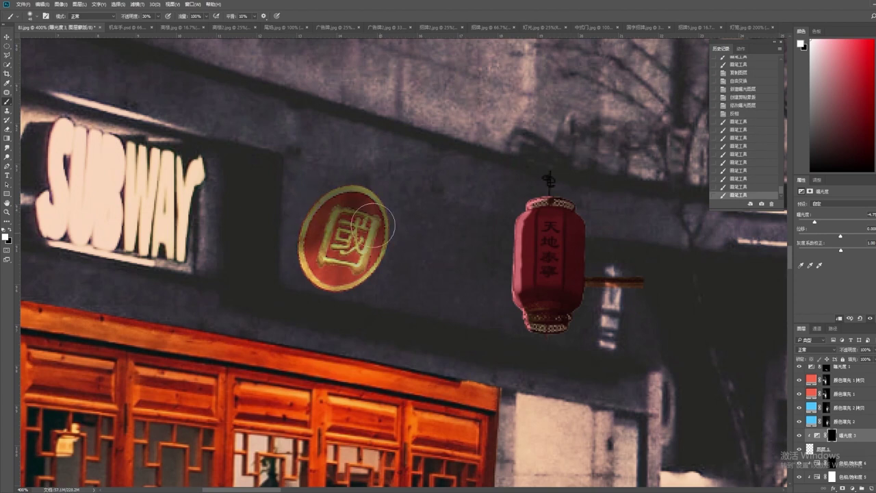
pyautogui.hotkey('ctrl', '-')
# Zoom out further to view the whole street composite
pyautogui.hotkey('ctrl', '-')
pyautogui.hotkey('ctrl', '-')
pyautogui.hotkey('ctrl', '-')
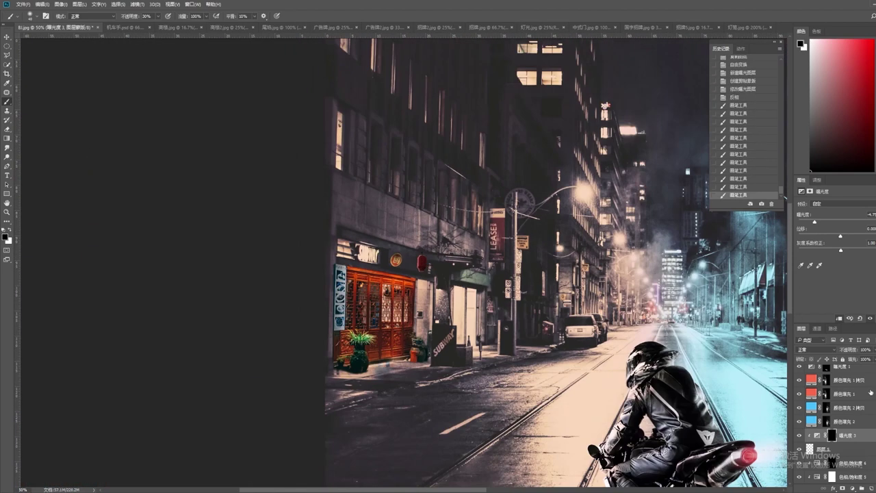
pyautogui.hotkey('ctrl', '-')
pyautogui.hotkey('ctrl', '-')
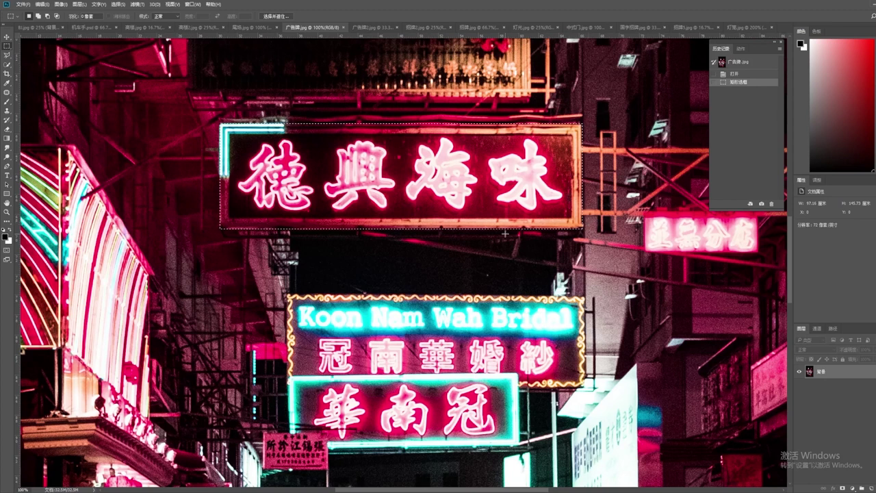
# Paste the neon sign into B1.jpg, try placing and tilting it above the SUBWAY shop, then undo
pyautogui.click(31, 28)
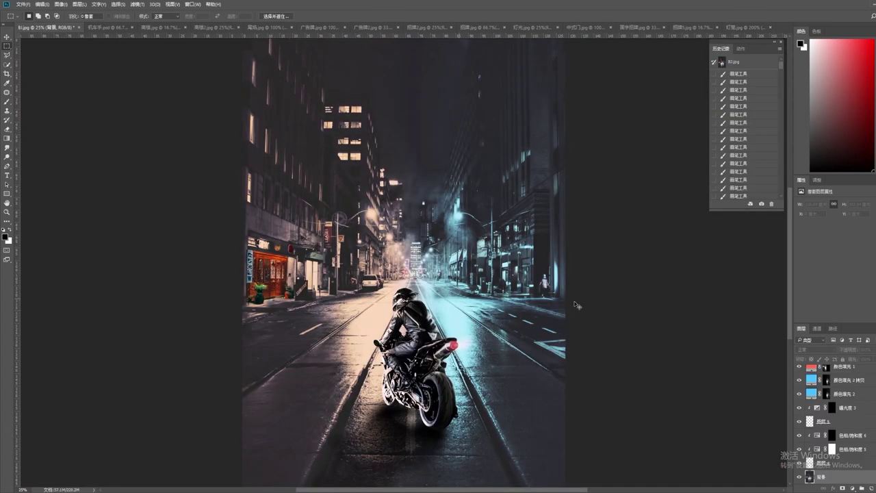
pyautogui.hotkey('ctrl', 'v')
pyautogui.moveTo(381, 264); pyautogui.dragTo(294, 240)
pyautogui.scroll(5, 301, 255)
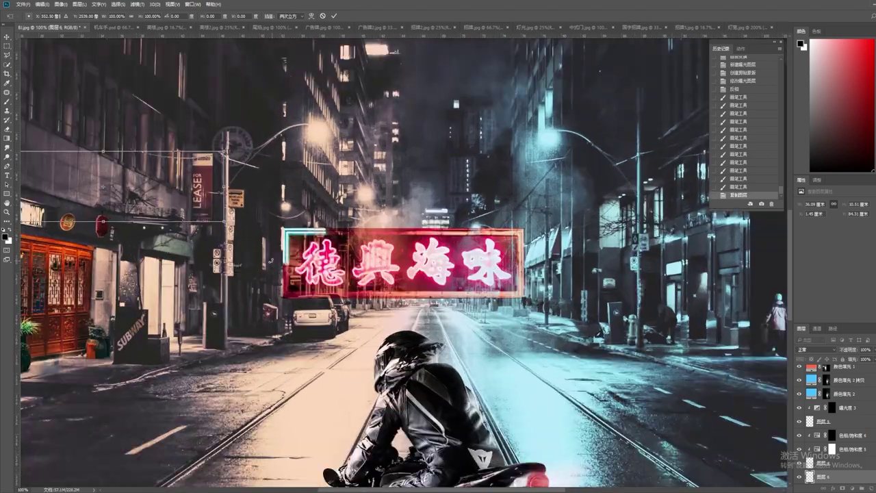
pyautogui.moveTo(511, 295); pyautogui.dragTo(528, 299)
pyautogui.moveTo(365, 189); pyautogui.dragTo(322, 121)
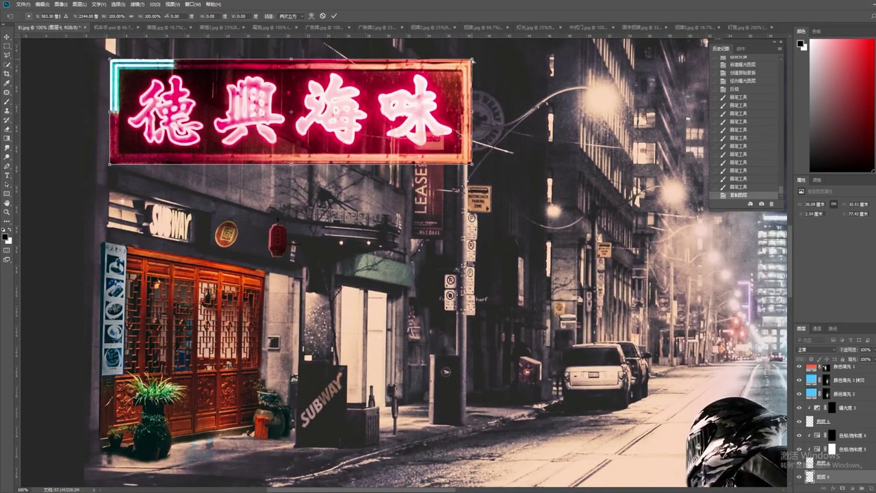
pyautogui.moveTo(472, 60); pyautogui.dragTo(473, 88)
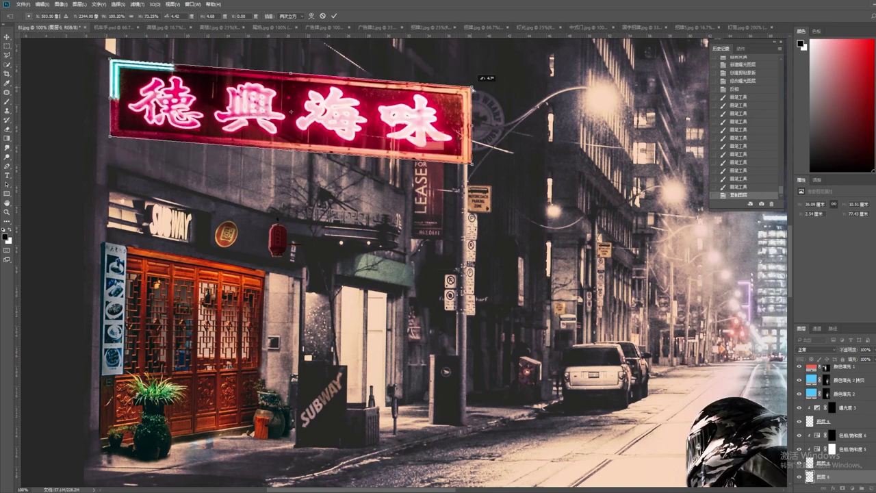
pyautogui.moveTo(382, 100)
pyautogui.mouseDown()
pyautogui.moveTo(387, 139)
pyautogui.moveTo(389, 125)
pyautogui.mouseUp()
pyautogui.press('Return')
pyautogui.hotkey('ctrl', 'z')
# Move the sign above the shop, narrow it to about 46% width and skew it ~22° vertically
pyautogui.hotkey('ctrl', 't')
pyautogui.moveTo(718, 292); pyautogui.dragTo(271, 106)
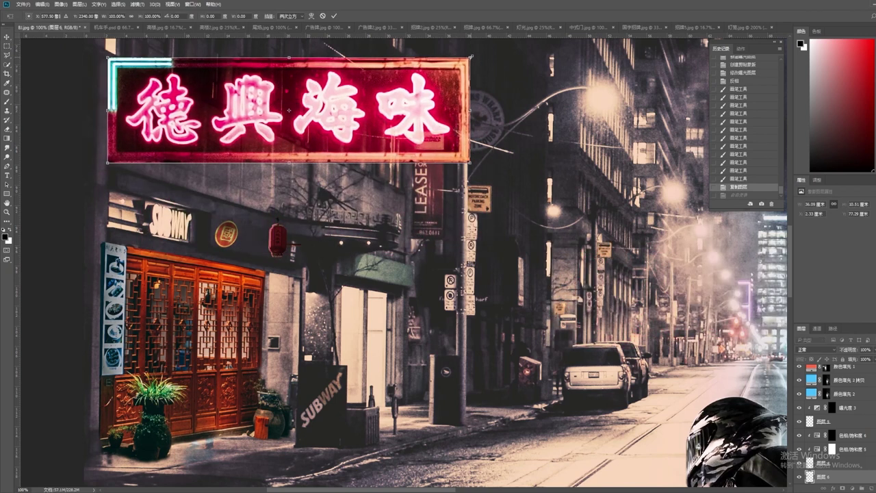
pyautogui.moveTo(470, 57)
pyautogui.mouseDown()
pyautogui.moveTo(391, 80)
pyautogui.moveTo(449, 64)
pyautogui.mouseUp()
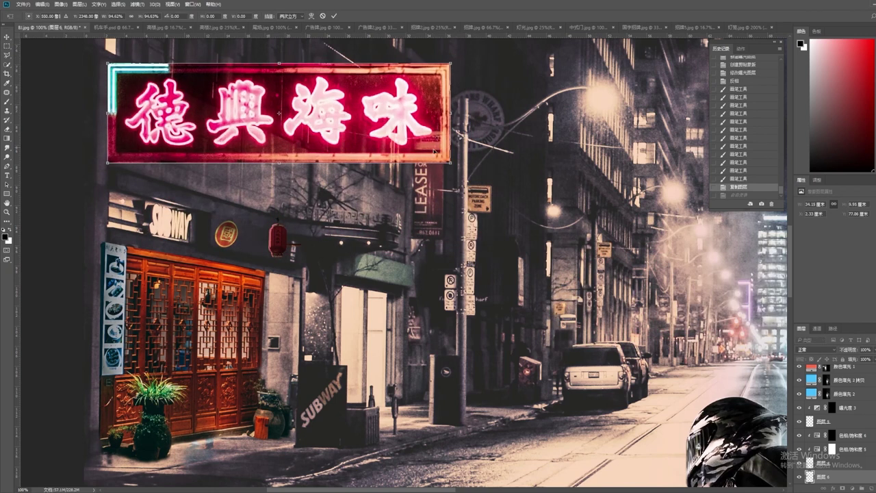
pyautogui.moveTo(443, 103); pyautogui.dragTo(275, 126)
pyautogui.moveTo(108, 114)
pyautogui.mouseDown()
pyautogui.moveTo(110, 84)
pyautogui.moveTo(260, 167)
pyautogui.mouseUp()
pyautogui.moveTo(278, 113); pyautogui.dragTo(280, 125)
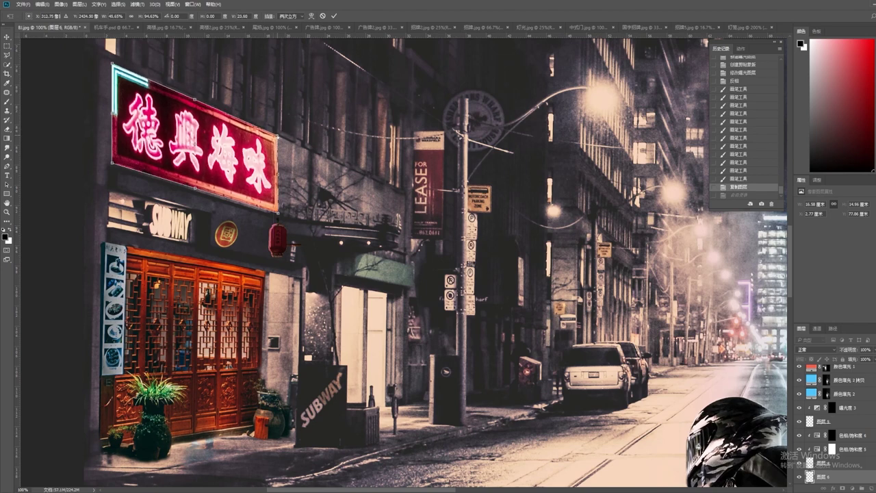
pyautogui.press('Return')
pyautogui.scroll(-5, 347, 200)
# Dim the neon sign with a clipped Hue/Saturation layer at Lightness -30
pyautogui.scroll(8, 347, 200)
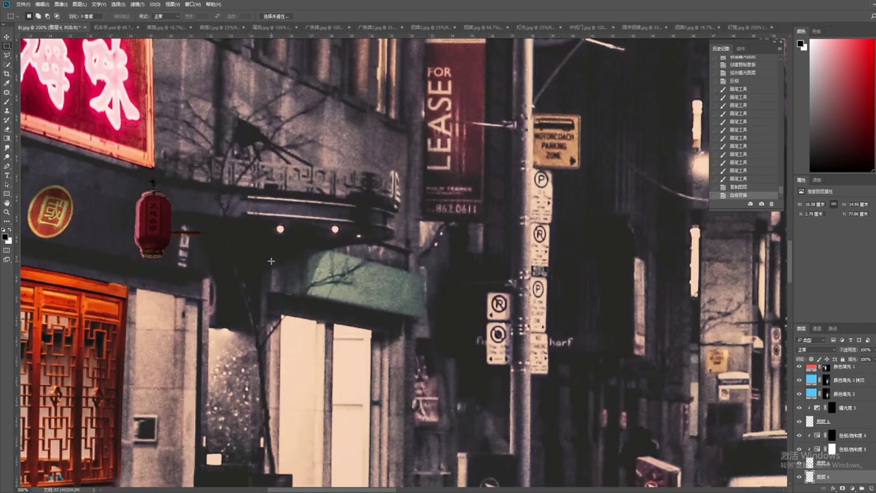
pyautogui.hotkey('alt', 'l')
pyautogui.press('j')
pyautogui.press('u')
pyautogui.press('Return')
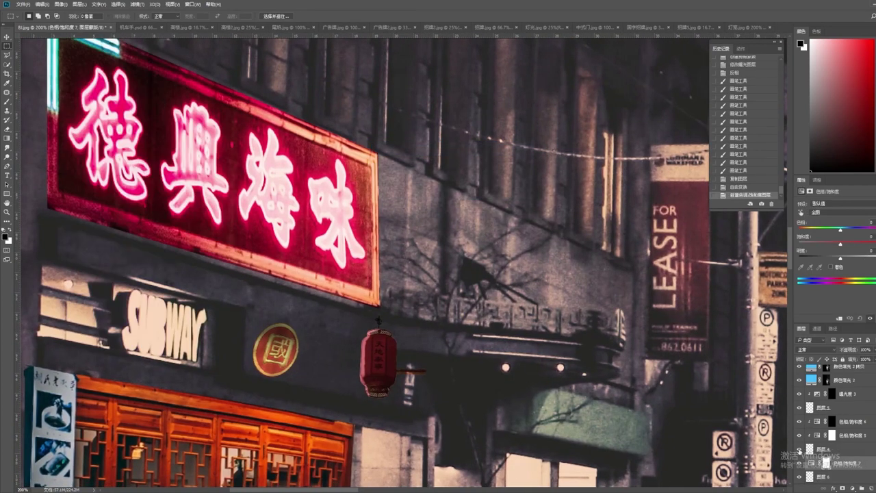
pyautogui.moveTo(841, 257); pyautogui.dragTo(828, 257)
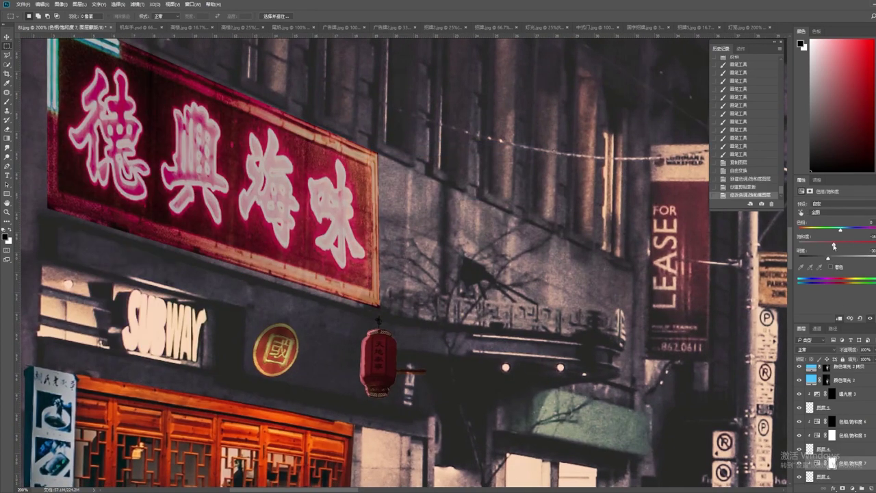
pyautogui.hotkey('ctrl', '-')
pyautogui.hotkey('ctrl', '-')
pyautogui.hotkey('ctrl', '-')
pyautogui.hotkey('ctrl', '-')
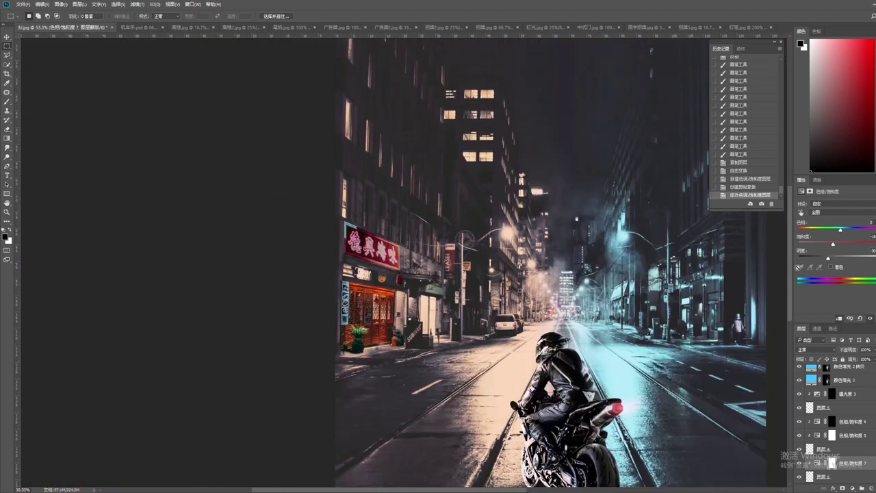
# Rotate the neon sign about 2 degrees
pyautogui.scroll(5, 396, 248)
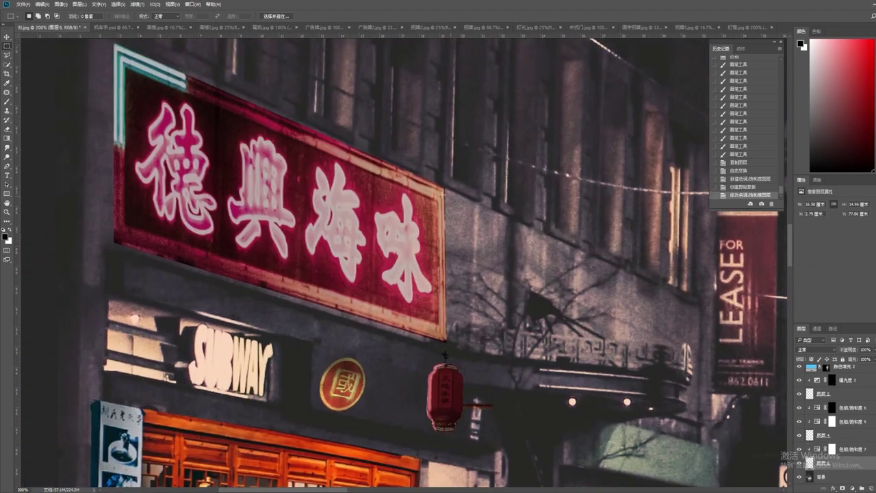
pyautogui.hotkey('ctrl', 't')
pyautogui.moveTo(453, 45); pyautogui.dragTo(448, 57)
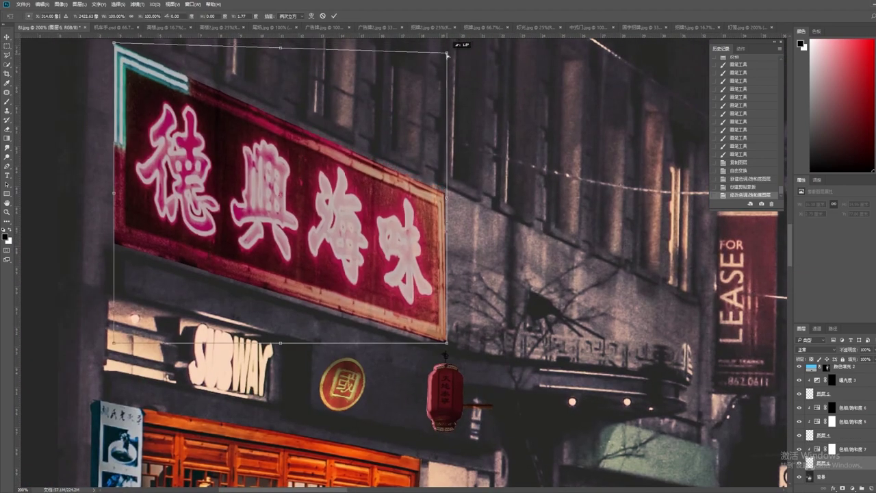
pyautogui.press('Return')
pyautogui.hotkey('ctrl', '-')
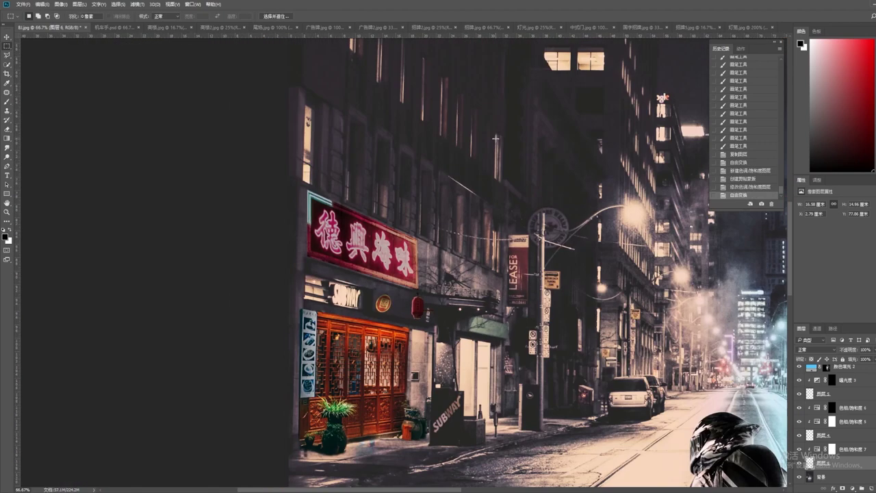
pyautogui.hotkey('ctrl', '+')
# Add an Exposure layer at about -4.4 above the background with an inverted mask
pyautogui.click(800, 474)
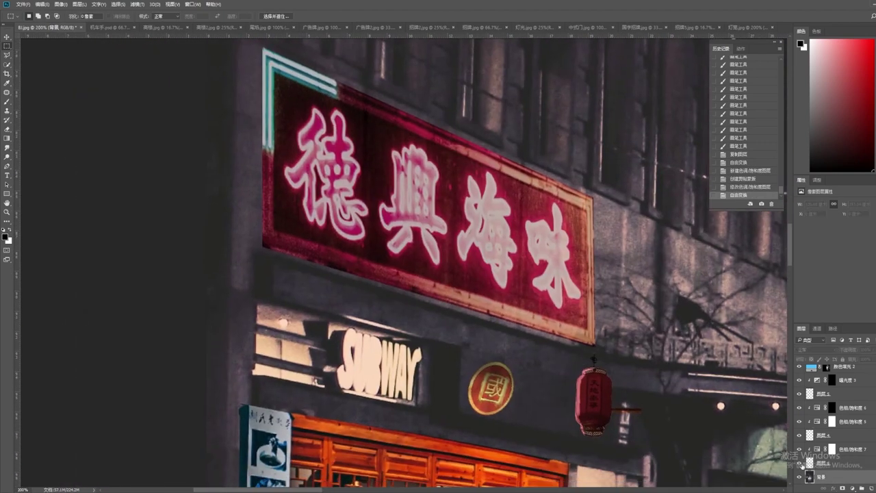
pyautogui.click(79, 4)
pyautogui.click(193, 145)
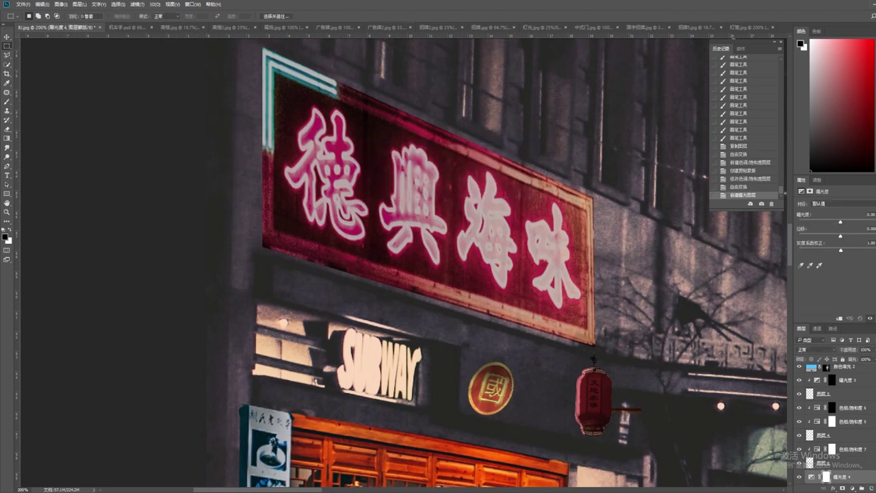
pyautogui.scroll(-1, 795, 423)
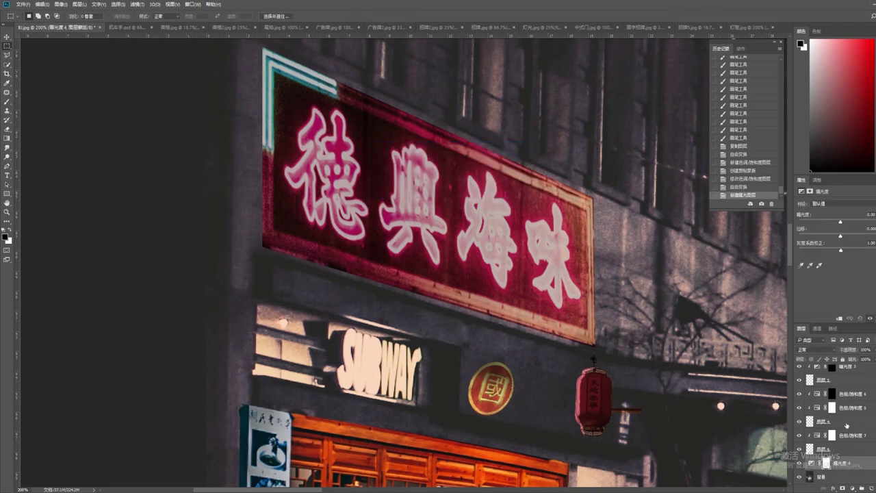
pyautogui.moveTo(840, 222); pyautogui.dragTo(815, 220)
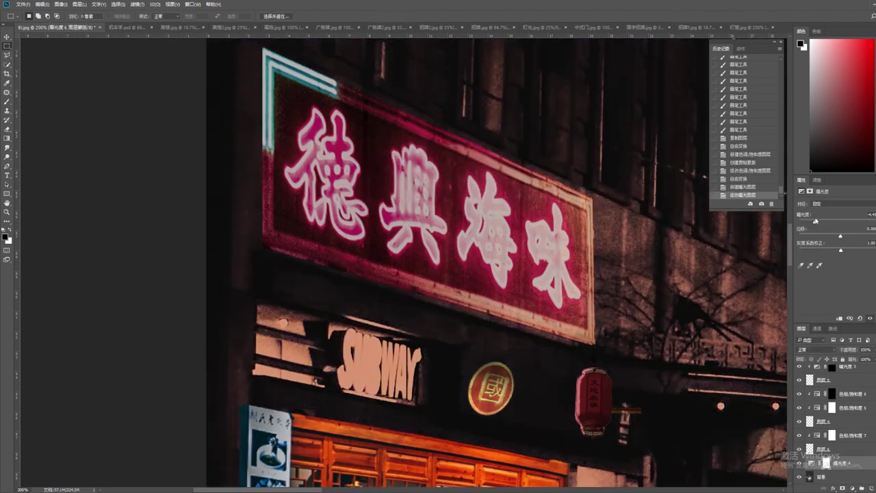
pyautogui.hotkey('ctrl', 'i')
pyautogui.hotkey('ctrl', '-')
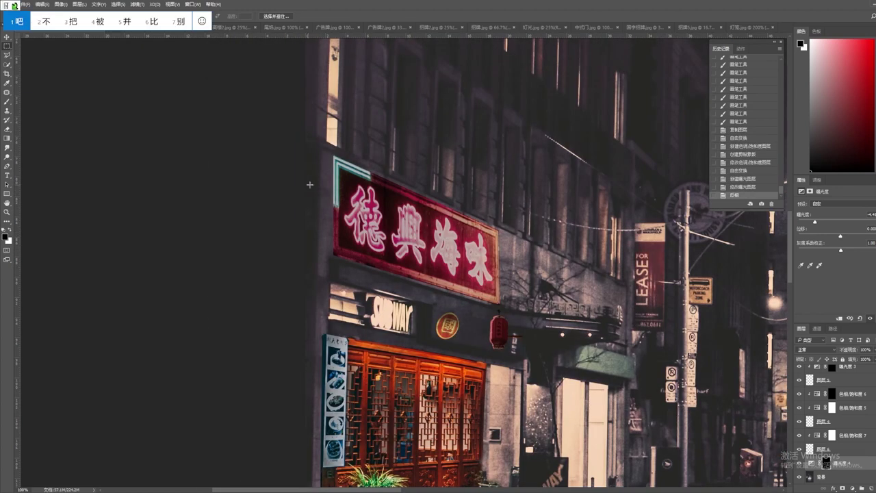
pyautogui.hotkey('ctrl', '+')
# Brush the darkening onto the wall left of and around the neon sign
pyautogui.press('b')
pyautogui.click(283, 172)
pyautogui.click(293, 195)
pyautogui.moveTo(294, 195)
pyautogui.mouseDown()
pyautogui.moveTo(278, 280)
pyautogui.moveTo(284, 317)
pyautogui.mouseUp()
pyautogui.click(297, 166)
pyautogui.moveTo(297, 166); pyautogui.dragTo(286, 343)
pyautogui.hotkey('ctrl', '-')
pyautogui.hotkey('ctrl', '-')
pyautogui.hotkey('ctrl', '-')
pyautogui.hotkey('ctrl', '-')
pyautogui.hotkey('ctrl', '-')
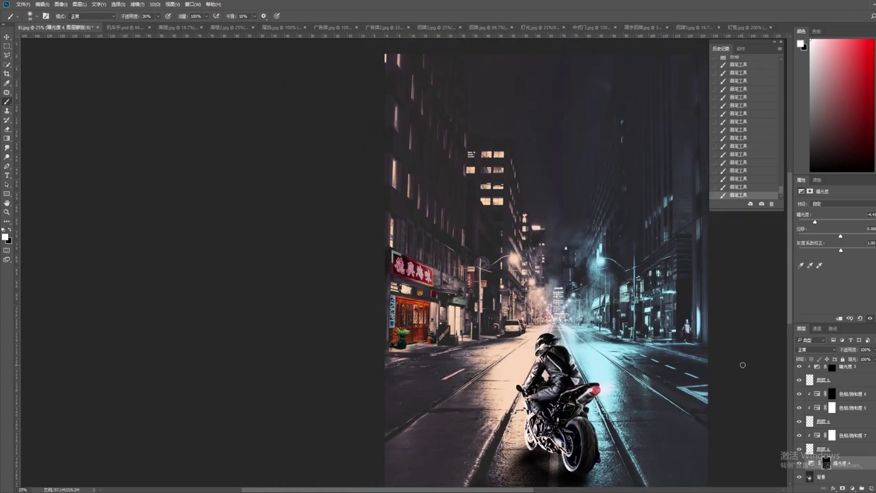
# Switch to the 招牌2.jpg neon taxi photo and try a rectangular selection, then clear it
pyautogui.click(332, 27)
pyautogui.click(423, 28)
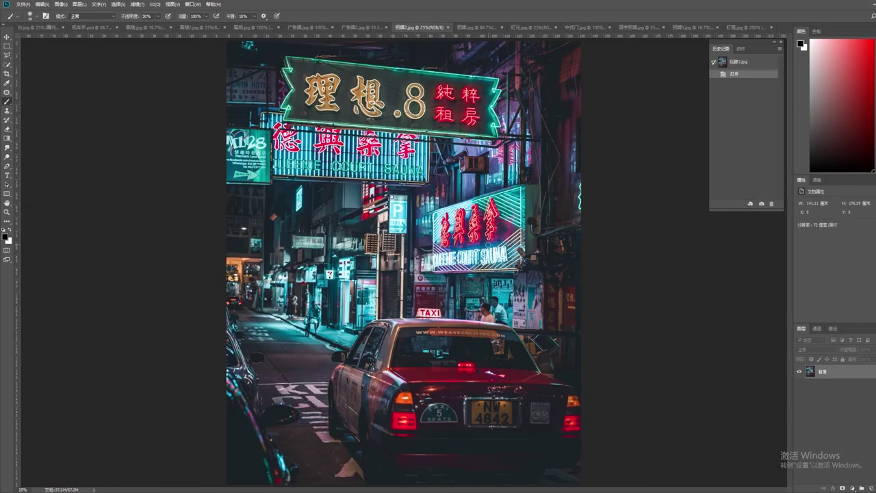
pyautogui.press('m')
pyautogui.moveTo(450, 222); pyautogui.dragTo(481, 237)
pyautogui.click(538, 245)
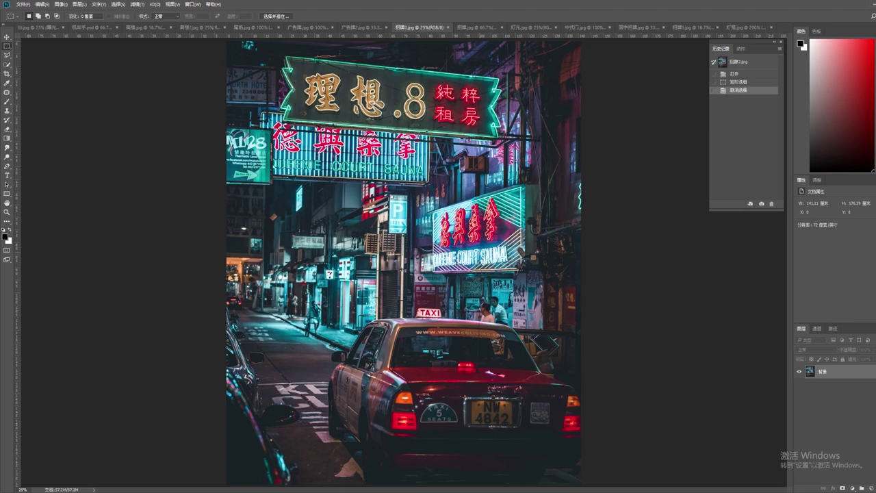
# Polygonal-lasso the QUEENIE COURT SAUNA sign and copy it onto a new layer
pyautogui.hotkey('ctrl', '+')
pyautogui.press('l')
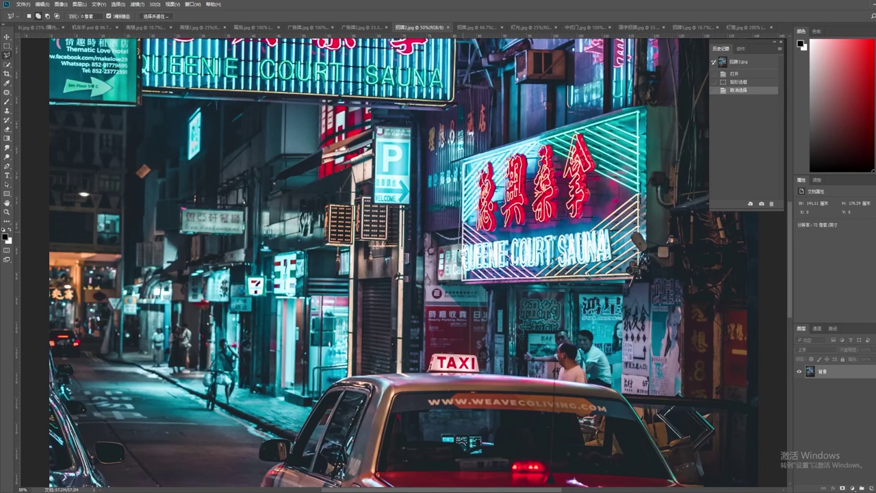
pyautogui.moveTo(464, 283)
pyautogui.mouseDown()
pyautogui.moveTo(637, 279)
pyautogui.moveTo(483, 141)
pyautogui.mouseUp()
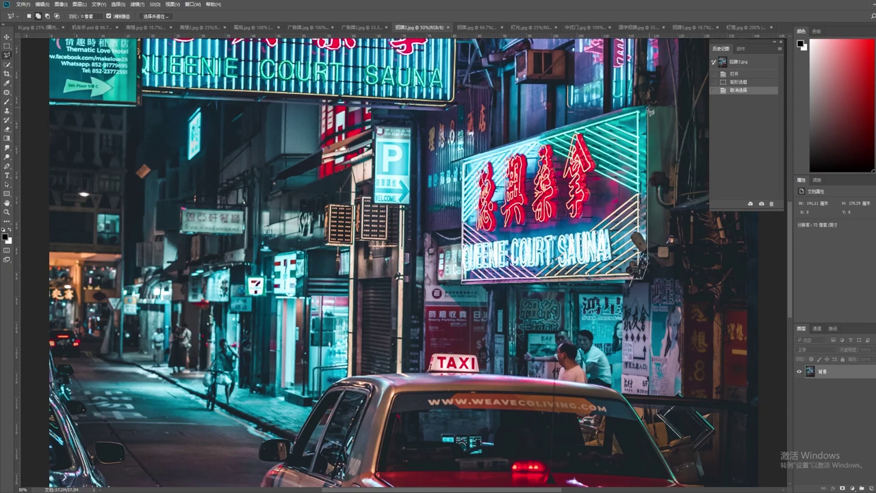
pyautogui.doubleClick(462, 162)
pyautogui.hotkey('ctrl', 'j')
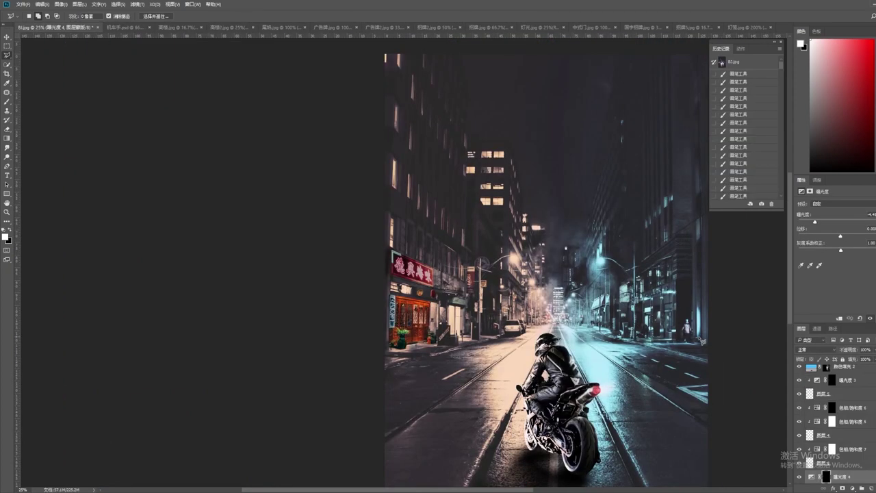
pyautogui.hotkey('ctrl', '+')
pyautogui.hotkey('ctrl', '+')
pyautogui.hotkey('ctrl', '+')
# Try transform options on the pasted sign, flipping it horizontally and back again
pyautogui.moveTo(701, 340)
pyautogui.mouseDown()
pyautogui.moveTo(247, 318)
pyautogui.moveTo(583, 246)
pyautogui.mouseUp()
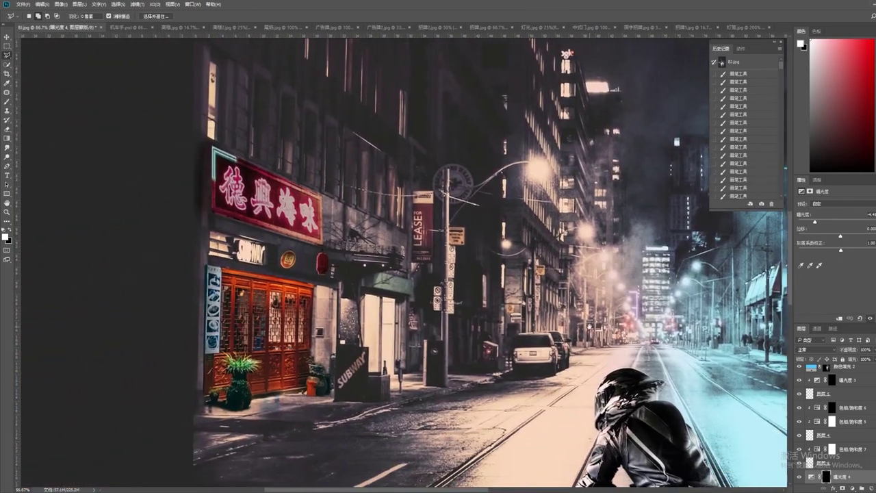
pyautogui.rightClick(554, 289)
pyautogui.click(614, 286)
pyautogui.rightClick(613, 283)
pyautogui.click(588, 392)
pyautogui.rightClick(615, 260)
pyautogui.click(589, 376)
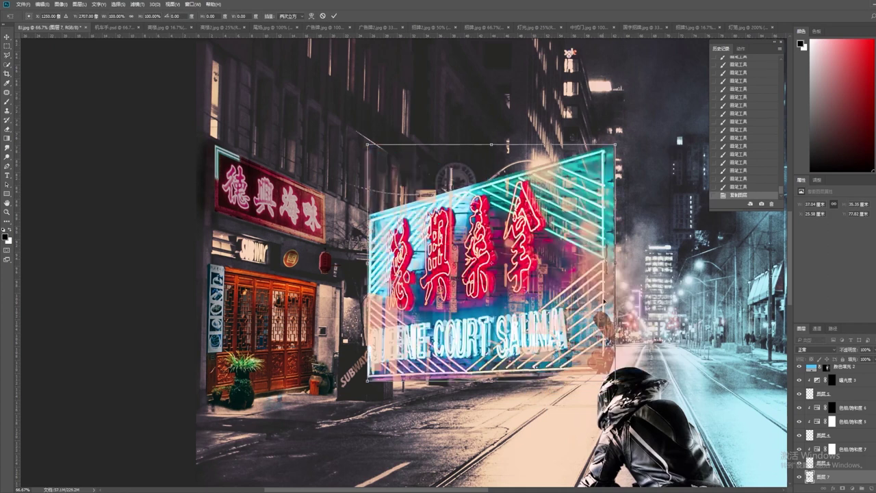
# Skew, shrink and move the sign onto the storefront, adjusting corners into perspective, and commit
pyautogui.moveTo(614, 145); pyautogui.dragTo(613, 327)
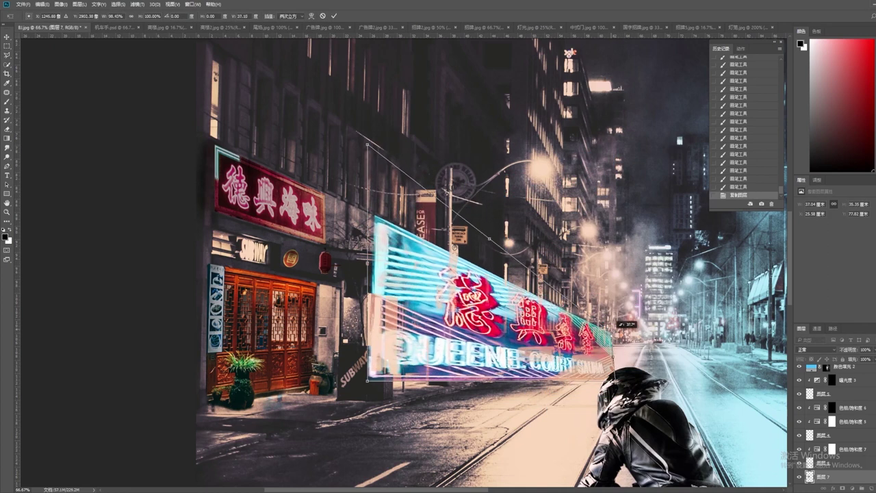
pyautogui.moveTo(367, 145); pyautogui.dragTo(531, 290)
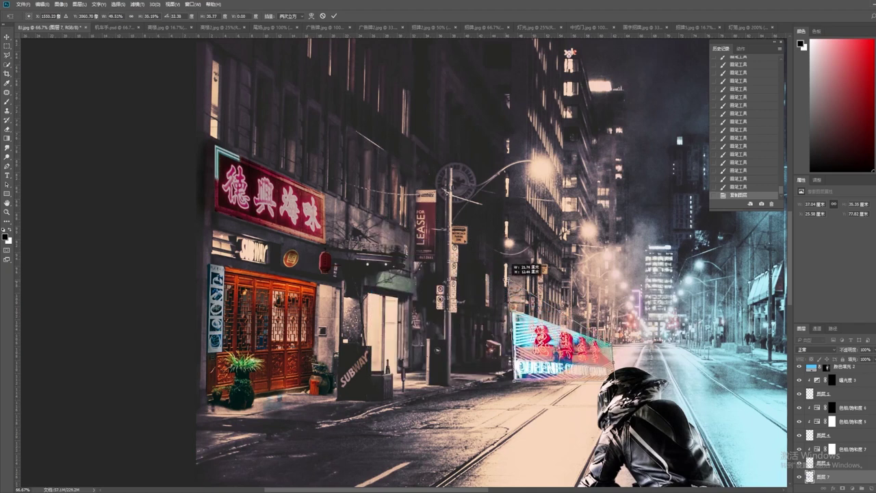
pyautogui.moveTo(568, 352)
pyautogui.mouseDown()
pyautogui.moveTo(409, 232)
pyautogui.moveTo(418, 282)
pyautogui.mouseUp()
pyautogui.scroll(2, 409, 233)
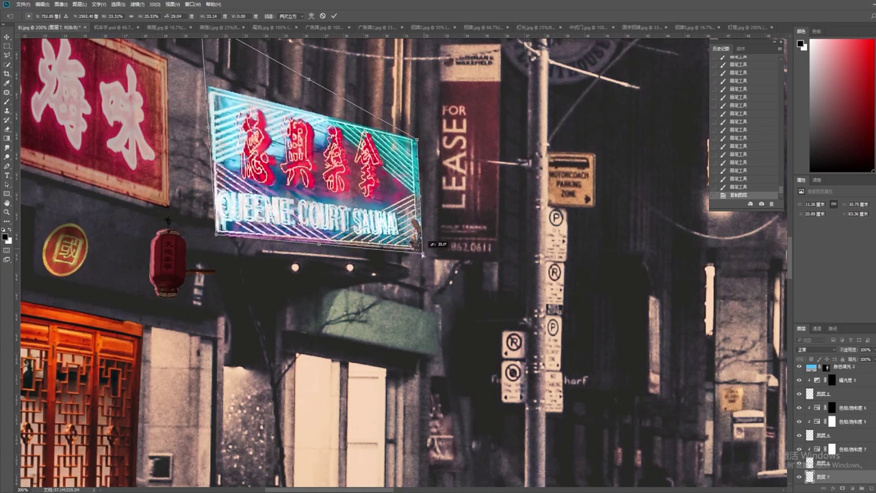
pyautogui.moveTo(417, 140)
pyautogui.mouseDown()
pyautogui.moveTo(424, 173)
pyautogui.moveTo(520, 236)
pyautogui.mouseUp()
pyautogui.moveTo(312, 298); pyautogui.dragTo(307, 279)
pyautogui.moveTo(298, 84); pyautogui.dragTo(317, 85)
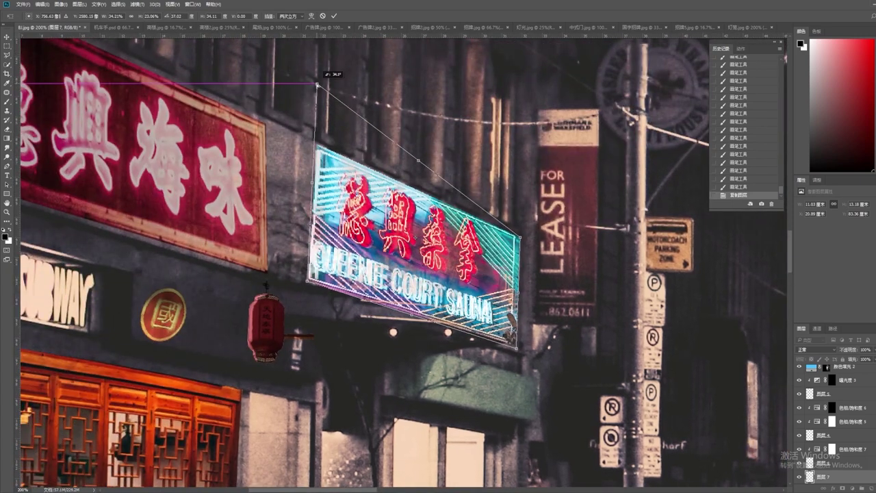
pyautogui.press('Return')
# Re-transform the sign to fine-tune its bottom corners and apply the change
pyautogui.press('l')
pyautogui.hotkey('ctrl', 't')
pyautogui.moveTo(308, 346); pyautogui.dragTo(322, 346)
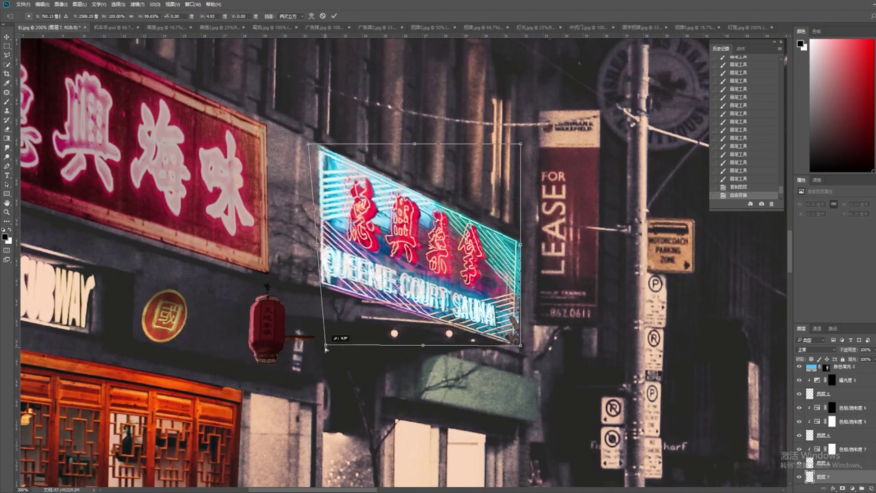
pyautogui.moveTo(522, 345); pyautogui.dragTo(517, 340)
pyautogui.press('Return')
pyautogui.press('Return')
# Add a layer mask to the sign and brush black to hide its lower part
pyautogui.click(838, 488)
pyautogui.press('b')
pyautogui.moveTo(417, 333)
pyautogui.mouseDown()
pyautogui.moveTo(438, 327)
pyautogui.moveTo(410, 322)
pyautogui.mouseUp()
pyautogui.press('x')
pyautogui.moveTo(472, 315)
pyautogui.mouseDown()
pyautogui.moveTo(385, 317)
pyautogui.moveTo(493, 322)
pyautogui.moveTo(418, 322)
pyautogui.moveTo(507, 332)
pyautogui.moveTo(472, 335)
pyautogui.mouseUp()
# Paint white on the mask to restore the SAUNA lettering, toggling the layer to compare
pyautogui.press('x')
pyautogui.moveTo(404, 308)
pyautogui.mouseDown()
pyautogui.moveTo(506, 316)
pyautogui.moveTo(487, 325)
pyautogui.mouseUp()
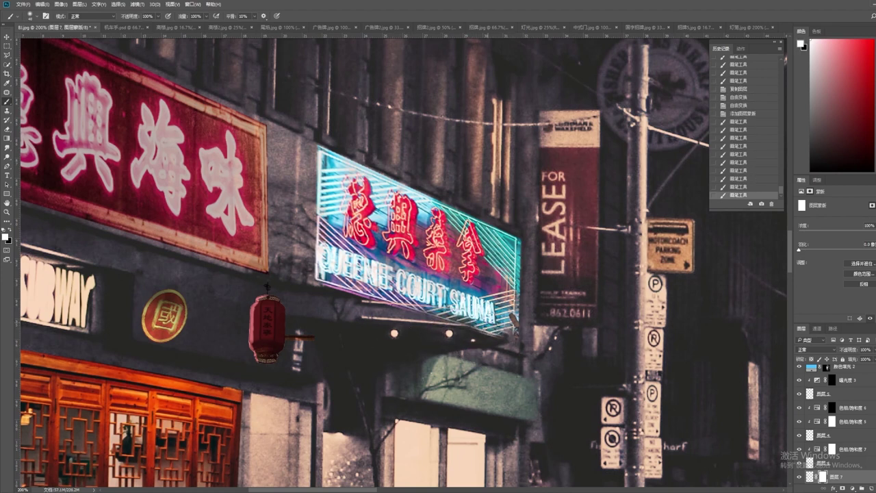
pyautogui.keyDown('shift'); pyautogui.click(821, 477); pyautogui.keyUp('shift')
pyautogui.keyDown('shift'); pyautogui.click(821, 477); pyautogui.keyUp('shift')
# Paint black over the COURT SAUNA lettering and lower corner, then review the whole street
pyautogui.press('x')
pyautogui.moveTo(345, 284)
pyautogui.mouseDown()
pyautogui.moveTo(472, 304)
pyautogui.moveTo(451, 288)
pyautogui.moveTo(520, 329)
pyautogui.mouseUp()
pyautogui.moveTo(372, 281)
pyautogui.mouseDown()
pyautogui.moveTo(458, 277)
pyautogui.moveTo(496, 311)
pyautogui.moveTo(523, 319)
pyautogui.moveTo(497, 292)
pyautogui.mouseUp()
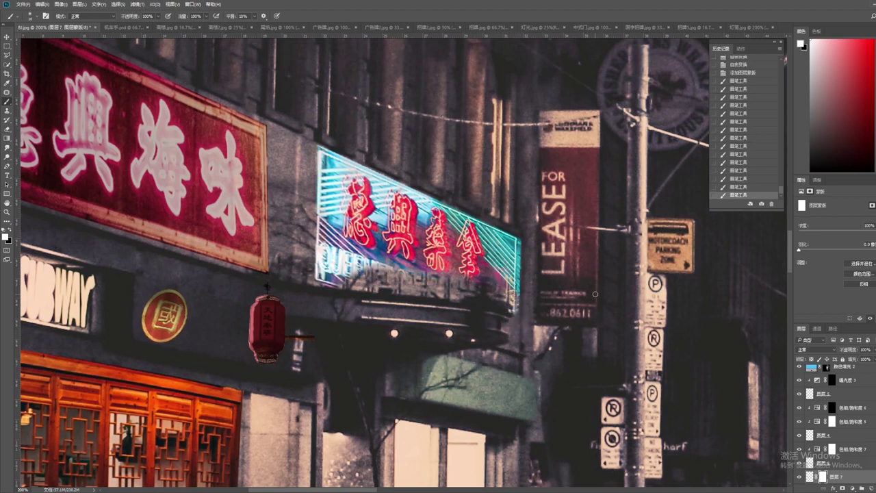
pyautogui.hotkey('ctrl', '-')
pyautogui.hotkey('ctrl', '-')
pyautogui.hotkey('ctrl', '-')
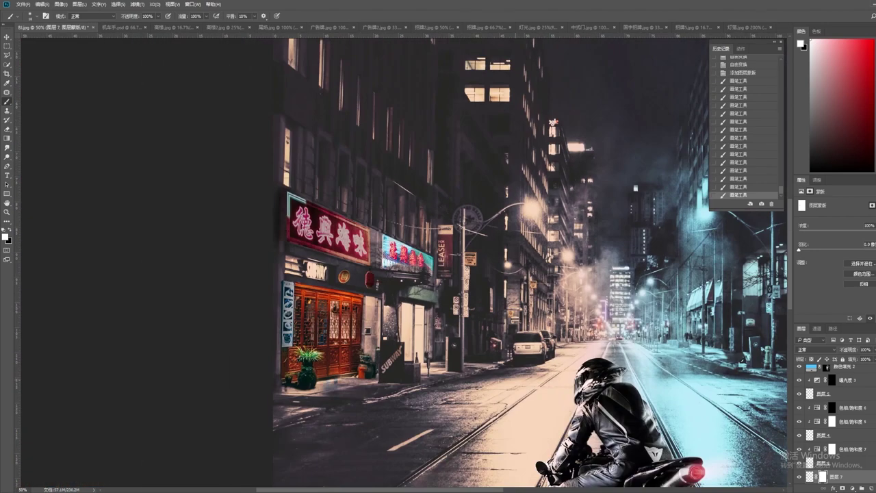
pyautogui.scroll(-2, 404, 333)
pyautogui.scroll(2, 404, 334)
pyautogui.scroll(2, 403, 334)
pyautogui.scroll(3, 404, 334)
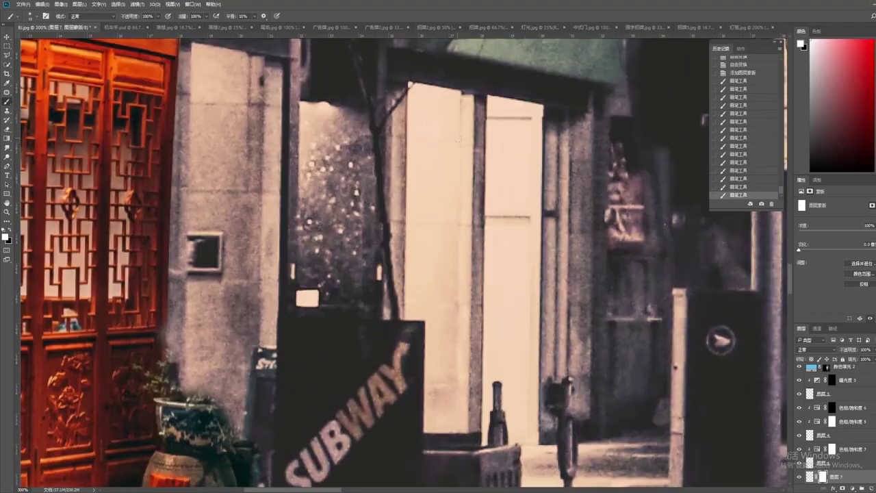
pyautogui.scroll(-6, 494, 159)
# Browse the source photo tabs and settle on the 高楼.jpg night skyscraper photo
pyautogui.scroll(-1, 812, 387)
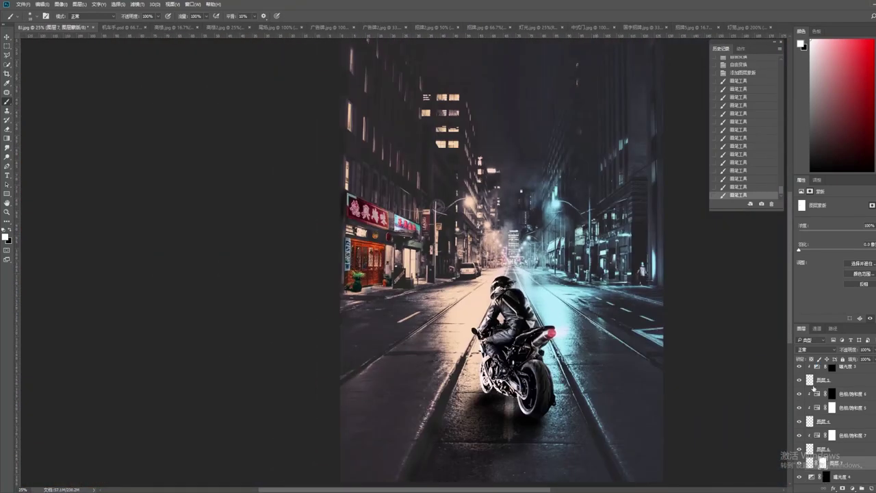
pyautogui.click(483, 27)
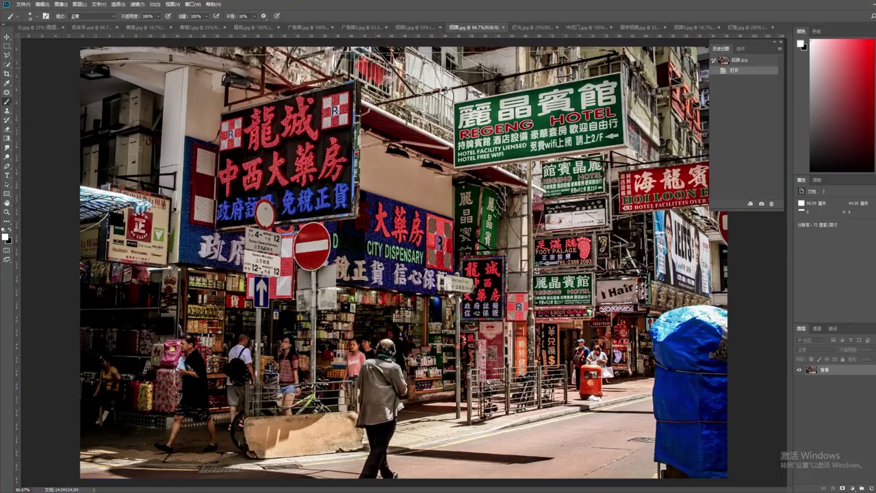
pyautogui.click(531, 28)
pyautogui.click(581, 27)
pyautogui.click(633, 27)
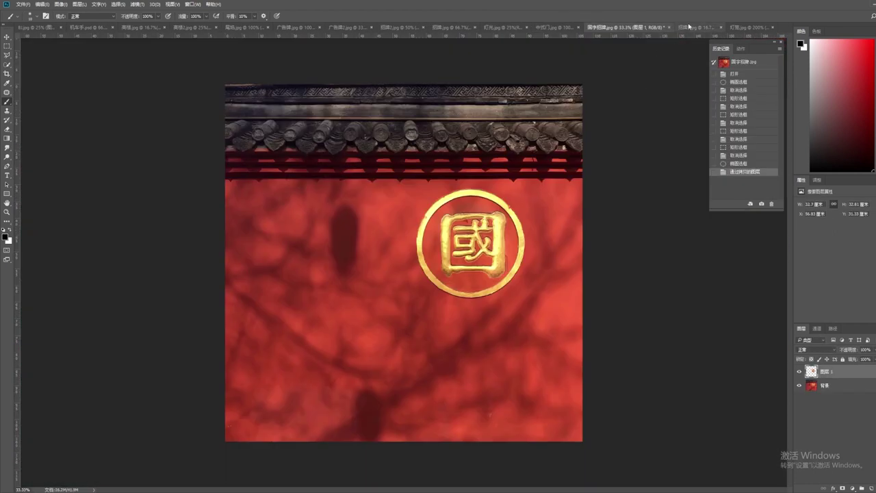
pyautogui.click(691, 27)
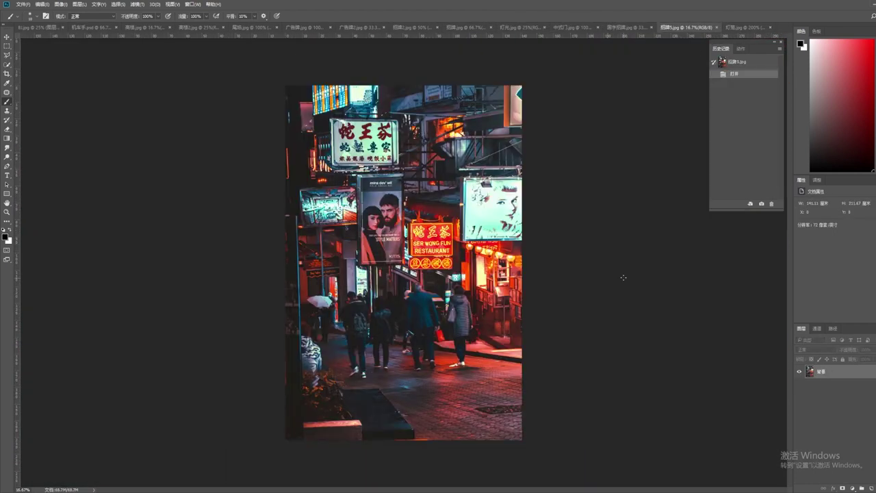
pyautogui.click(41, 28)
pyautogui.click(219, 28)
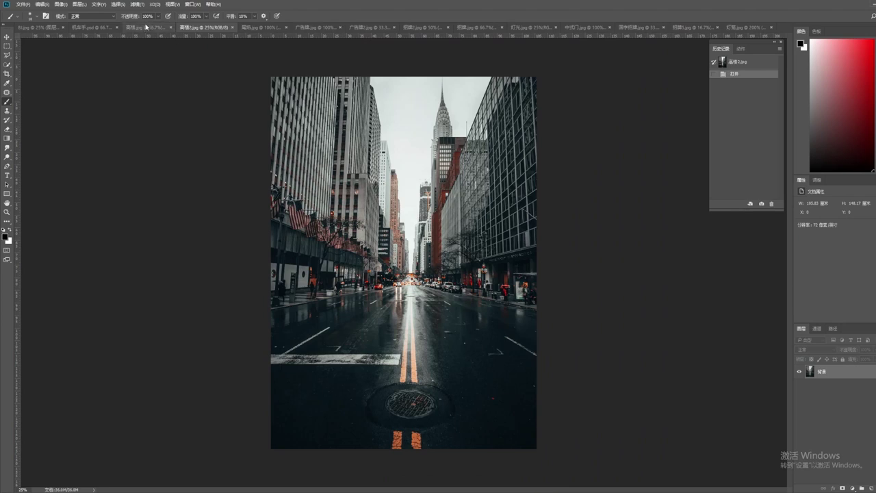
pyautogui.click(152, 27)
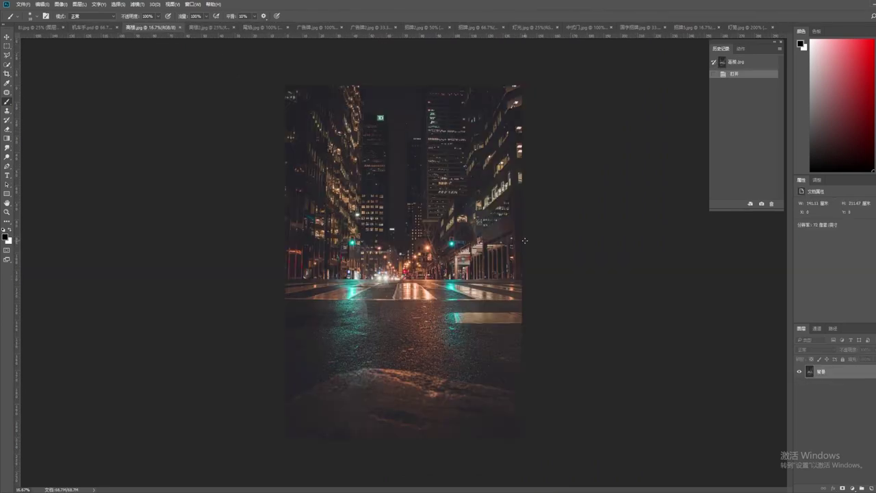
# Duplicate the photo layer, polygonal-lasso the left tower, and copy it to its own layer
pyautogui.press('j')
pyautogui.hotkey('ctrl', 'j')
pyautogui.hotkey('ctrl', '+')
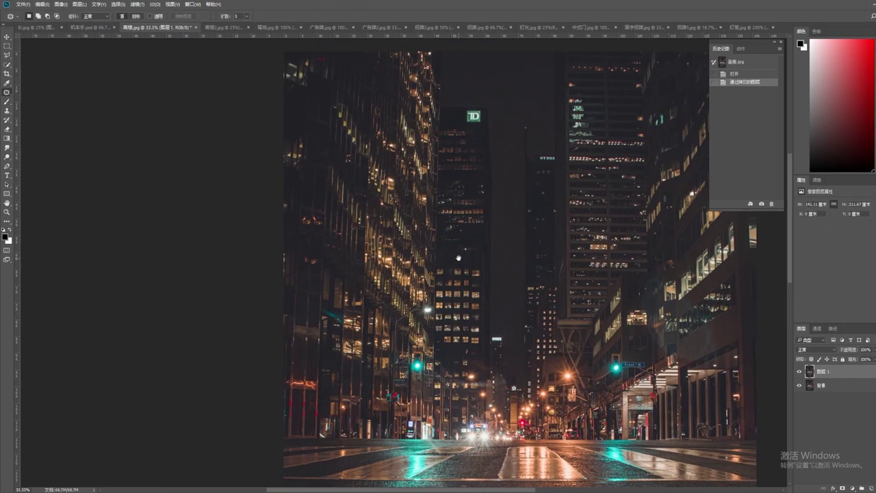
pyautogui.press('l')
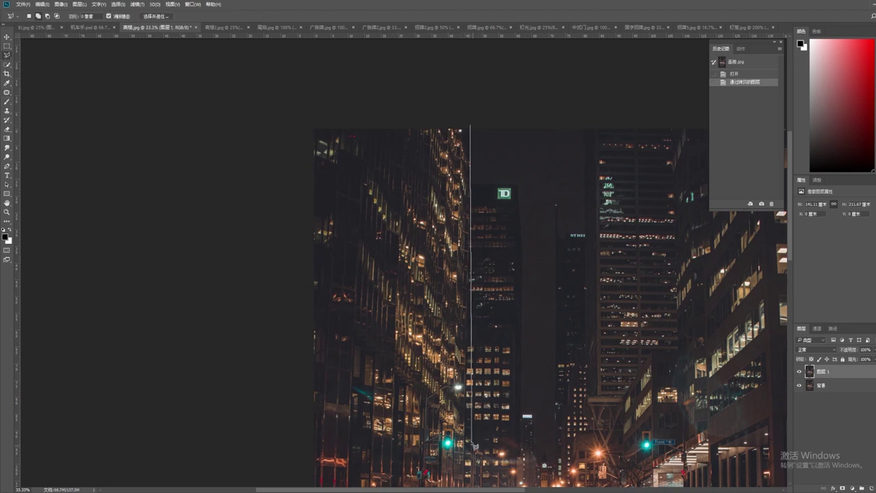
pyautogui.moveTo(474, 182); pyautogui.dragTo(445, 368)
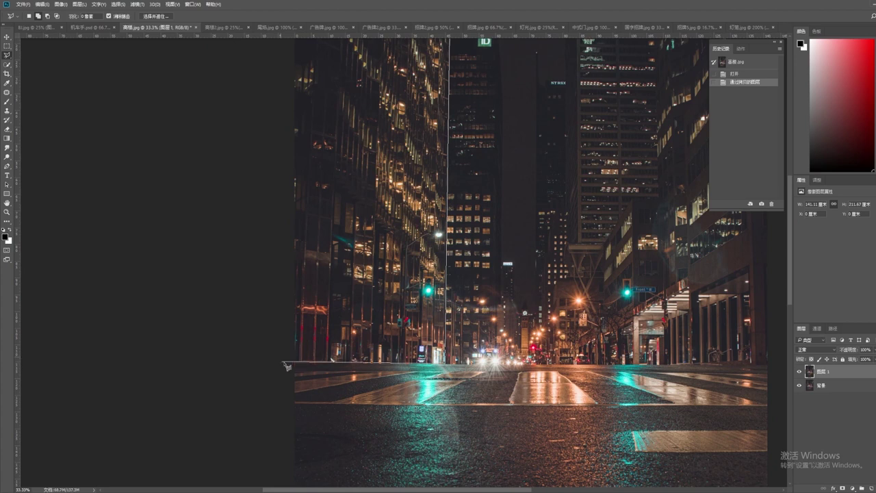
pyautogui.moveTo(296, 357); pyautogui.dragTo(523, 210)
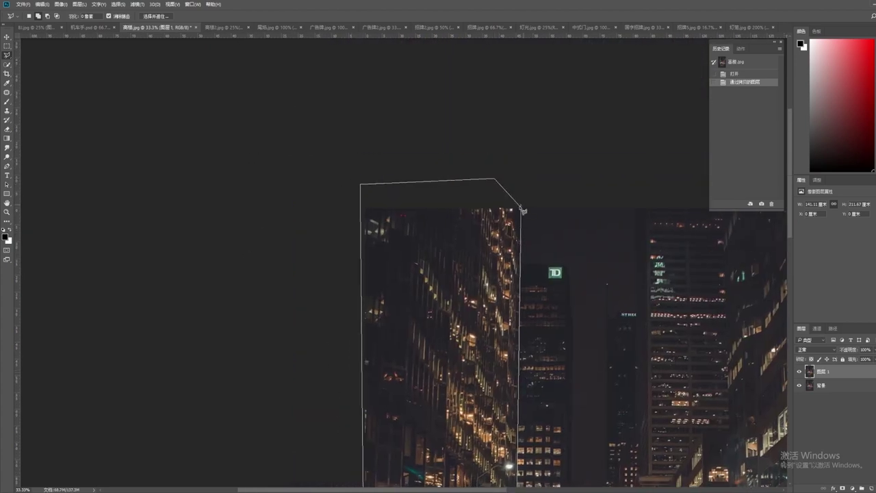
pyautogui.click(517, 207)
pyautogui.hotkey('ctrl', 'j')
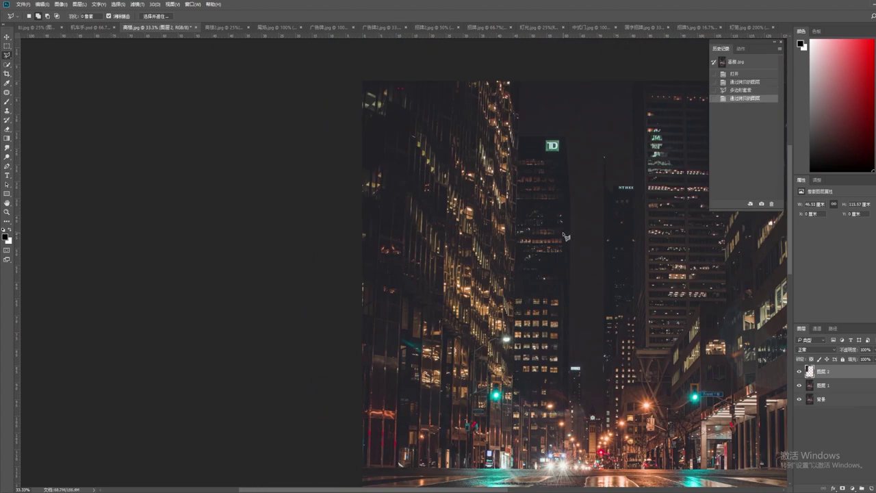
pyautogui.click(34, 28)
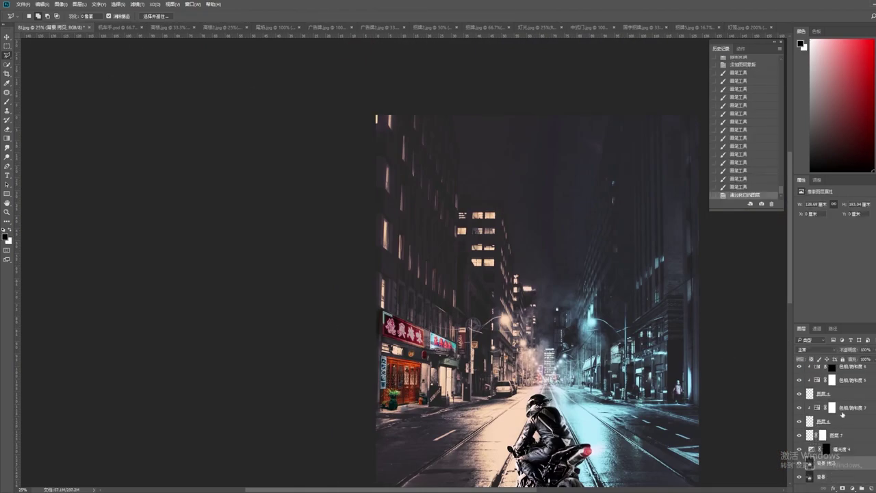
# Move the skyscraper strip to the left side of the street composite and commit
pyautogui.click(219, 28)
pyautogui.click(161, 27)
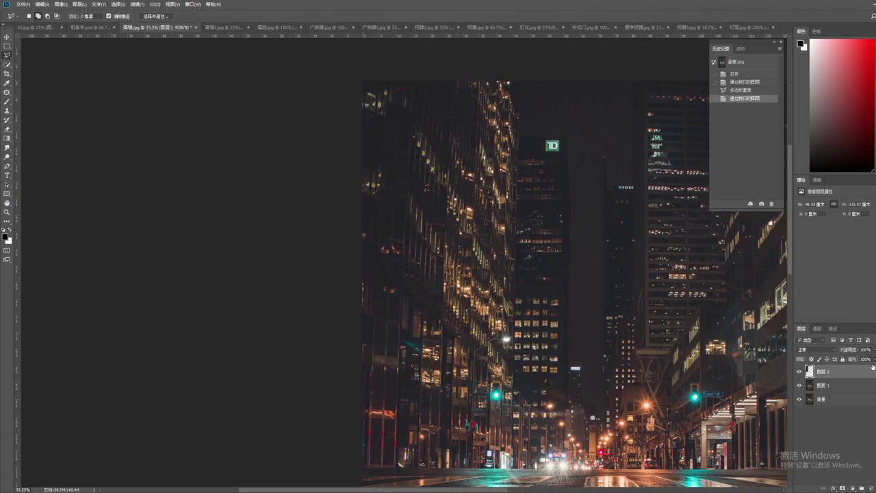
pyautogui.click(37, 28)
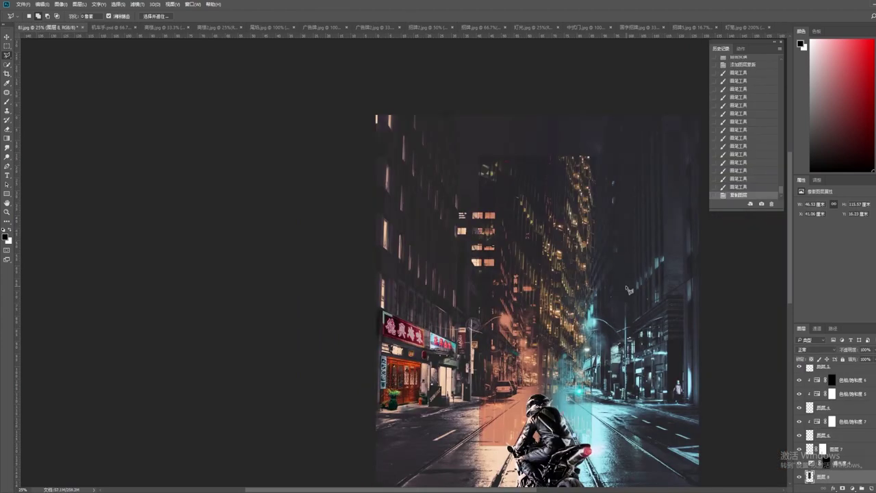
pyautogui.hotkey('ctrl', 't')
pyautogui.moveTo(569, 301); pyautogui.dragTo(429, 276)
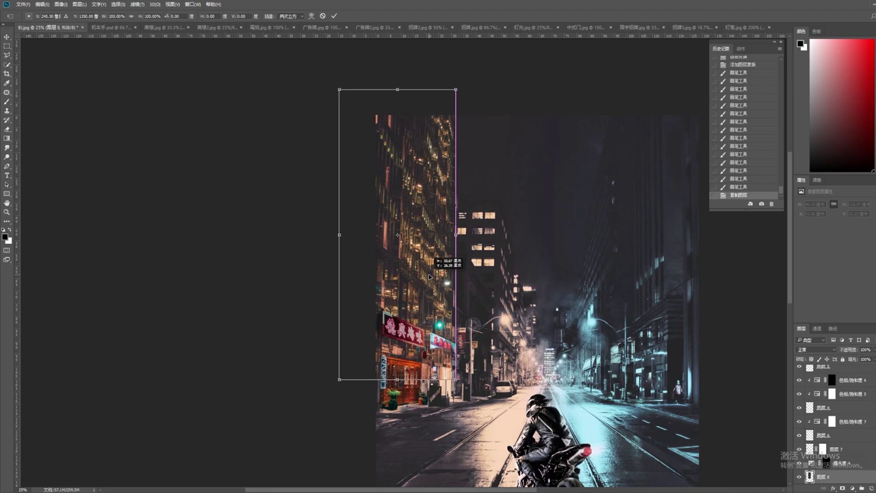
pyautogui.press('Return')
# Add a layer mask to the skyscraper layer and brush out its hard edge
pyautogui.click(842, 487)
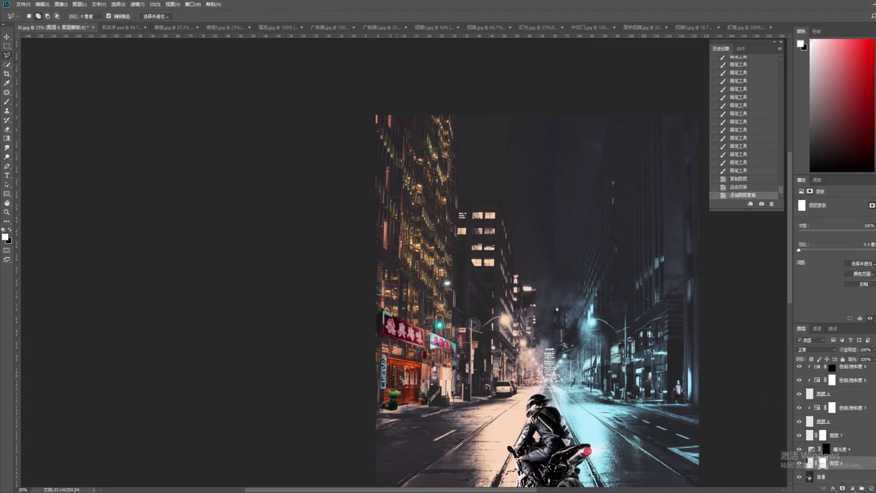
pyautogui.press('b')
pyautogui.moveTo(362, 340); pyautogui.dragTo(431, 356)
pyautogui.scroll(5, 459, 369)
pyautogui.scroll(3, 504, 235)
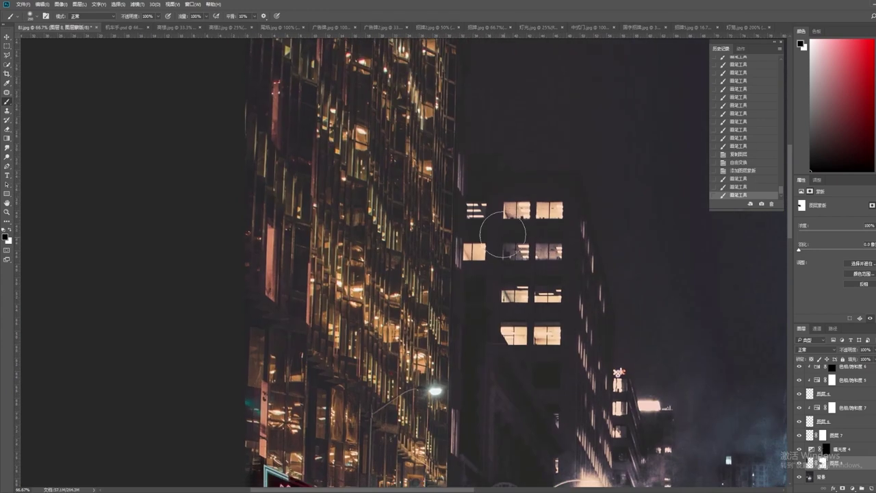
pyautogui.scroll(3, 506, 136)
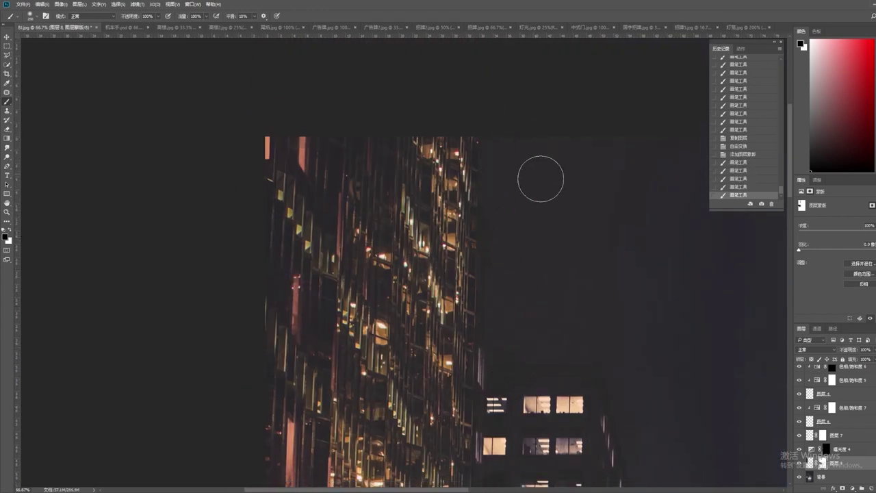
pyautogui.scroll(-2, 540, 180)
pyautogui.scroll(1, 307, 242)
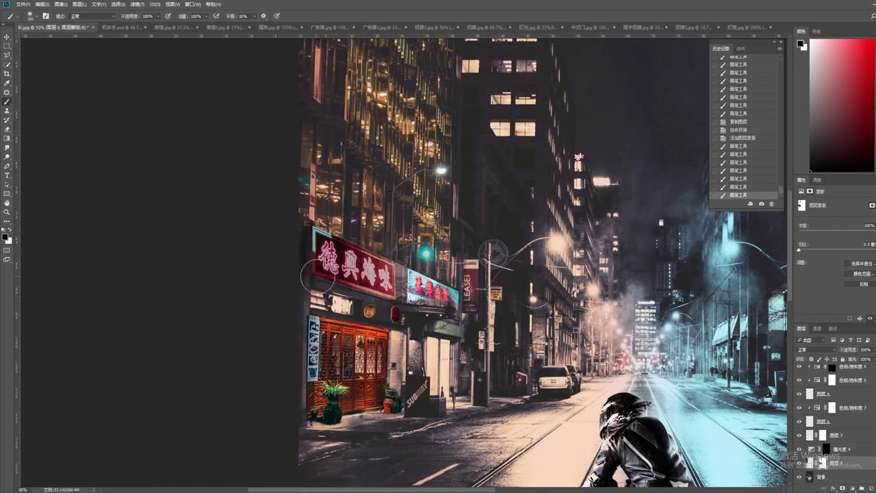
pyautogui.scroll(-3, 294, 236)
pyautogui.scroll(2, 431, 273)
pyautogui.scroll(2, 431, 273)
# Return to the 高楼.jpg photo and pick the Polygonal Lasso tool
pyautogui.click(157, 27)
pyautogui.scroll(2, 426, 136)
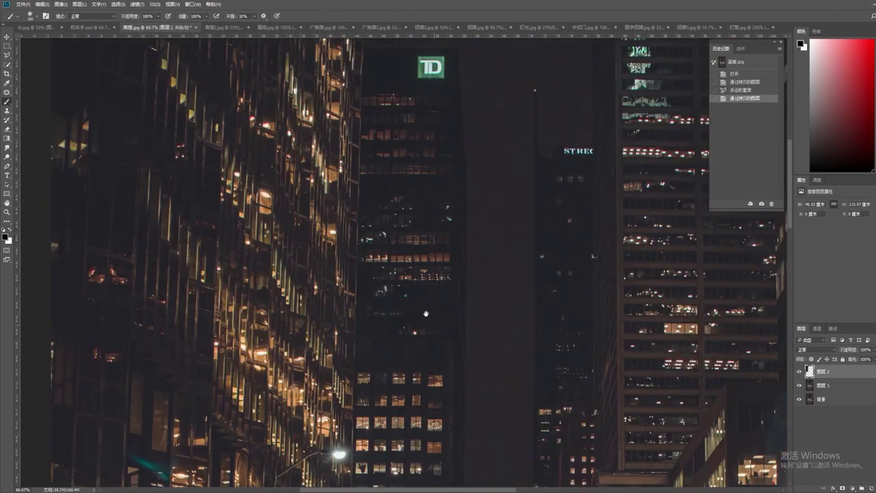
pyautogui.scroll(1, 463, 109)
pyautogui.press('l')
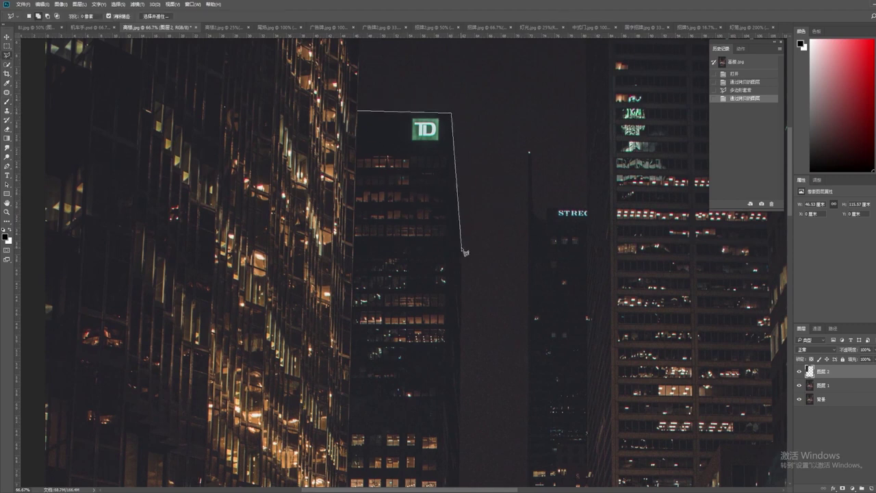
# Outline the TD tower with the Polygonal Lasso and copy it onto its own layer
pyautogui.scroll(-3, 465, 273)
pyautogui.scroll(-3, 469, 328)
pyautogui.scroll(-3, 471, 369)
pyautogui.click(471, 375)
pyautogui.click(387, 375)
pyautogui.scroll(10, 410, 273)
pyautogui.click(396, 151)
pyautogui.hotkey('ctrl', 'j')
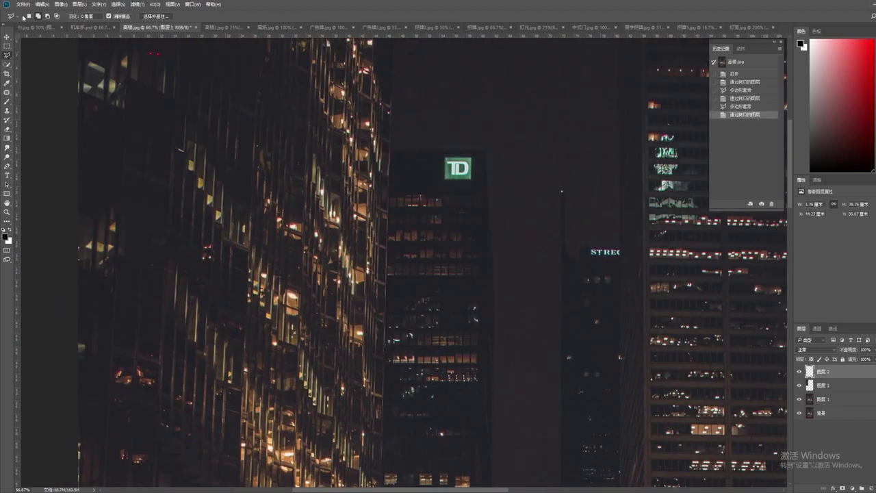
# Check the cut-out by toggling layers, then recopy the tower from the original photo layer
pyautogui.click(799, 413)
pyautogui.click(799, 386)
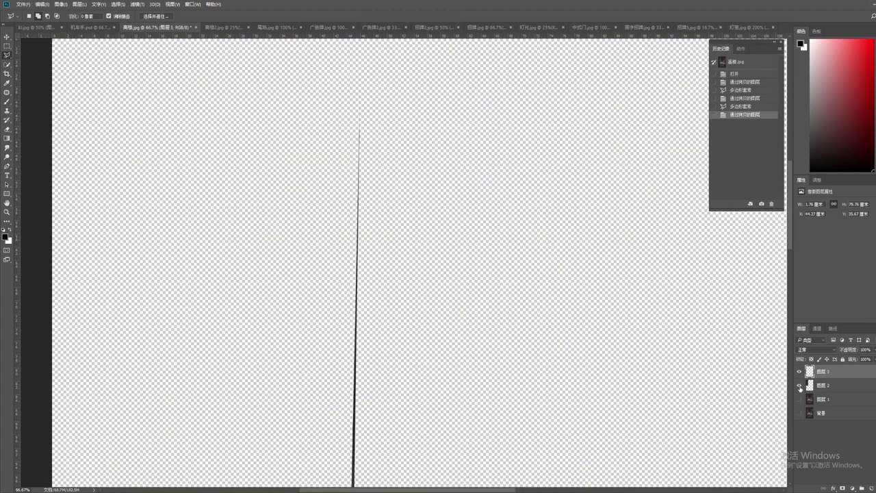
pyautogui.click(799, 413)
pyautogui.hotkey('ctrl', 'z')
pyautogui.click(836, 399)
pyautogui.hotkey('ctrl', 'j')
# Bring the TD tower into the street composite, deleting an unwanted layer and duplicating the tower
pyautogui.click(32, 25)
pyautogui.hotkey('ctrl', '-')
pyautogui.hotkey('ctrl', '-')
pyautogui.press('Delete')
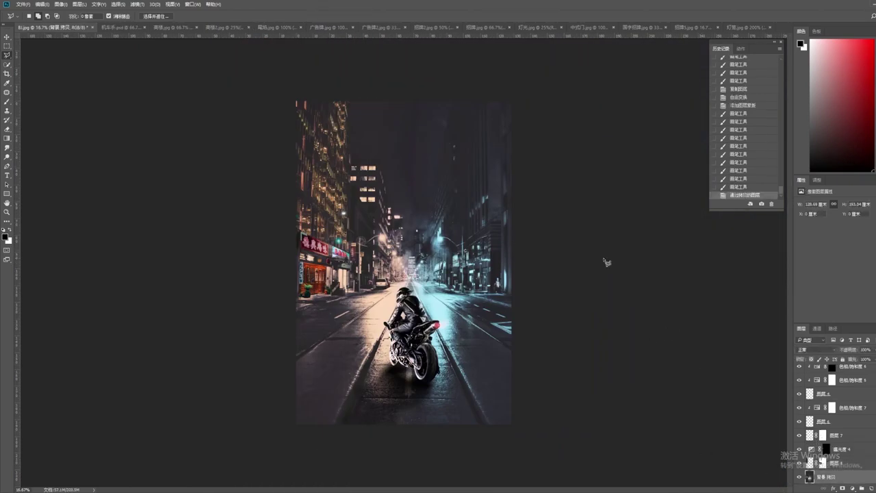
pyautogui.click(158, 28)
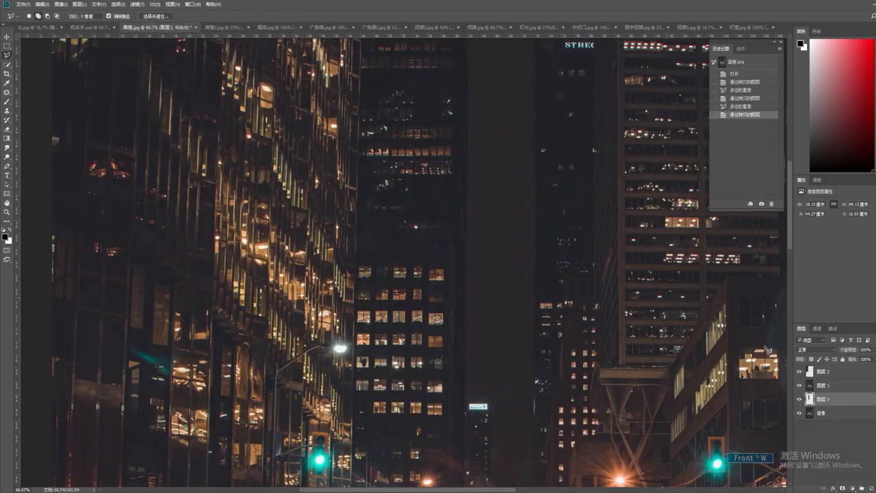
pyautogui.click(32, 26)
pyautogui.hotkey('ctrl', 'j')
pyautogui.hotkey('ctrl', 't')
# Position the TD tower strip beside the left-side buildings and commit the transform
pyautogui.hotkey('ctrl', '+')
pyautogui.hotkey('ctrl', '+')
pyautogui.hotkey('ctrl', '+')
pyautogui.moveTo(453, 108)
pyautogui.mouseDown()
pyautogui.moveTo(512, 293)
pyautogui.moveTo(542, 347)
pyautogui.mouseUp()
pyautogui.moveTo(401, 301)
pyautogui.mouseDown()
pyautogui.moveTo(361, 310)
pyautogui.moveTo(365, 273)
pyautogui.moveTo(421, 268)
pyautogui.mouseUp()
pyautogui.hotkey('ctrl', '-')
pyautogui.hotkey('ctrl', '-')
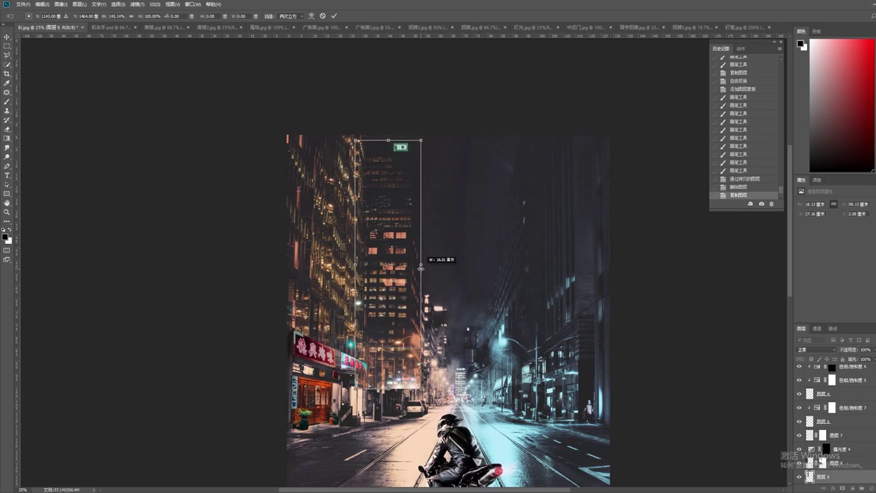
pyautogui.press('Return')
# Add a layer mask and blend the tower's edges with a smaller brush, alternating white and black
pyautogui.click(843, 488)
pyautogui.press('b')
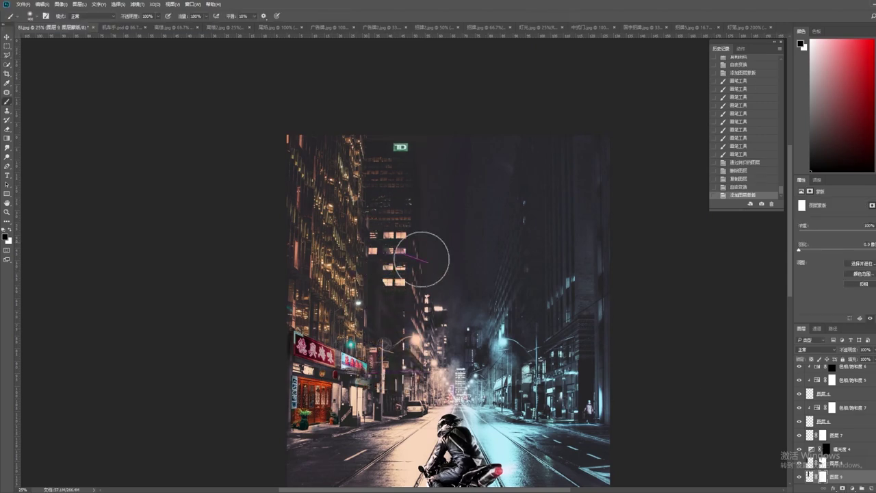
pyautogui.scroll(3, 395, 155)
pyautogui.press('[')
pyautogui.press('[')
pyautogui.press('[')
pyautogui.press('x')
pyautogui.moveTo(340, 248); pyautogui.dragTo(461, 313)
pyautogui.press('x')
pyautogui.moveTo(303, 343)
pyautogui.mouseDown()
pyautogui.moveTo(347, 354)
pyautogui.moveTo(436, 415)
pyautogui.mouseUp()
pyautogui.press('x')
pyautogui.moveTo(381, 352)
pyautogui.mouseDown()
pyautogui.moveTo(465, 361)
pyautogui.moveTo(454, 322)
pyautogui.mouseUp()
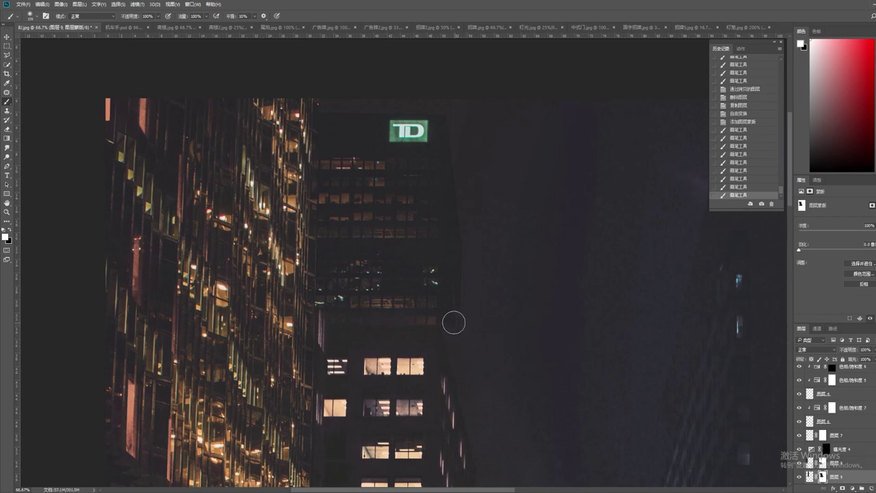
pyautogui.scroll(-3, 453, 321)
pyautogui.scroll(-2, 520, 308)
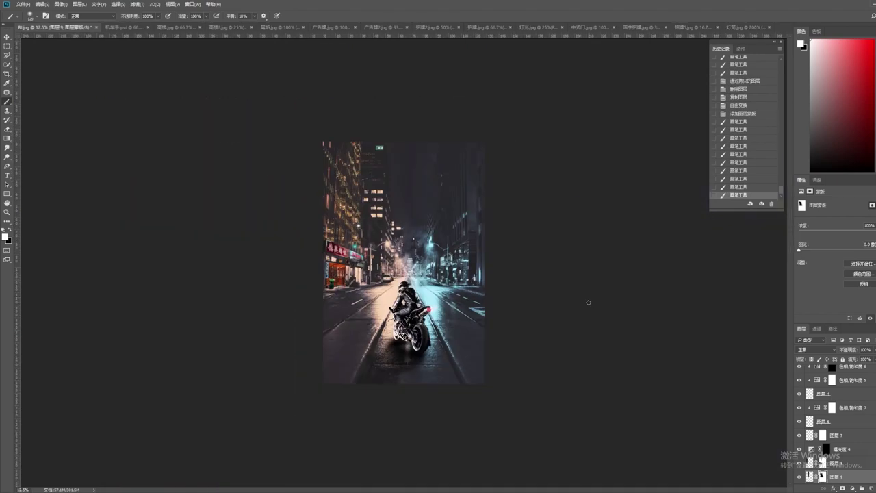
# Lasso the right-hand buildings in 高楼.jpg, copy them into the composite and rotate them slightly
pyautogui.hotkey('ctrl', 'Tab')
pyautogui.hotkey('ctrl', 'Tab')
pyautogui.press('l')
pyautogui.click(626, 392)
pyautogui.click(700, 153)
pyautogui.click(665, 108)
pyautogui.click(540, 101)
pyautogui.hotkey('alt', '[')
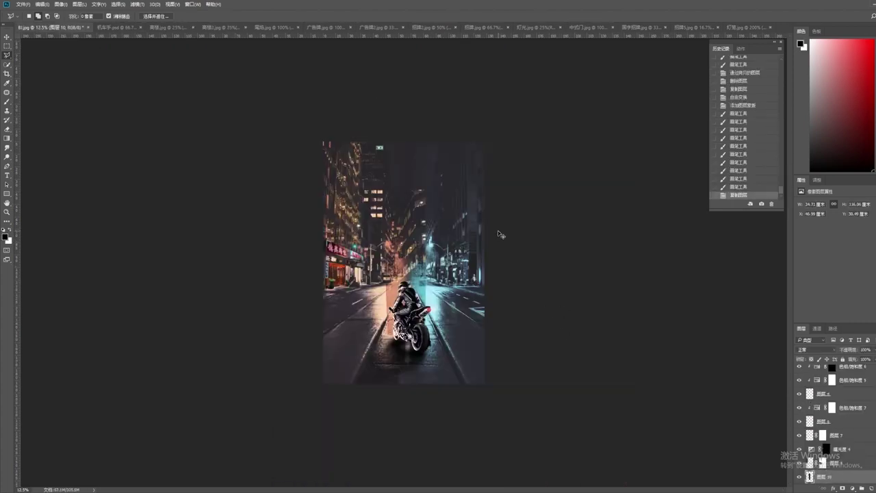
pyautogui.hotkey('ctrl', 't')
pyautogui.moveTo(485, 145); pyautogui.dragTo(488, 140)
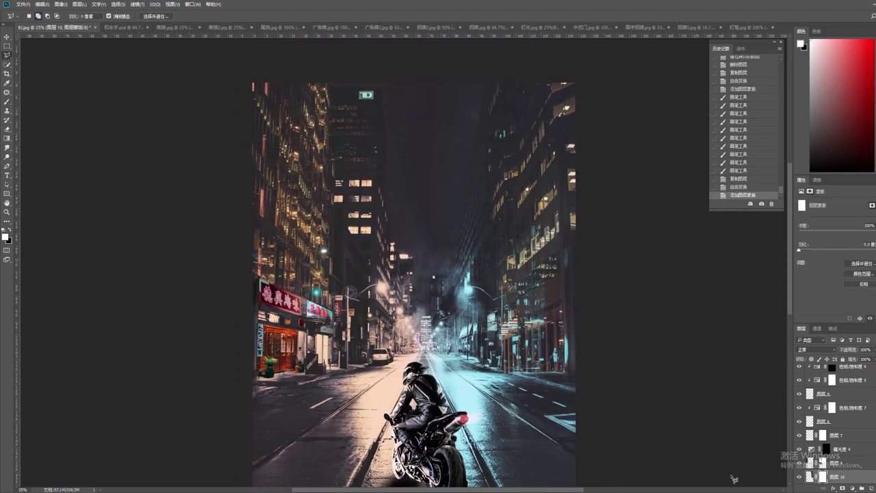
# Brush black on the strip's mask to hide it over the storefronts and soften its edges
pyautogui.press('b')
pyautogui.press('x')
pyautogui.moveTo(540, 328)
pyautogui.mouseDown()
pyautogui.moveTo(563, 307)
pyautogui.moveTo(531, 301)
pyautogui.mouseUp()
pyautogui.moveTo(503, 342); pyautogui.dragTo(499, 318)
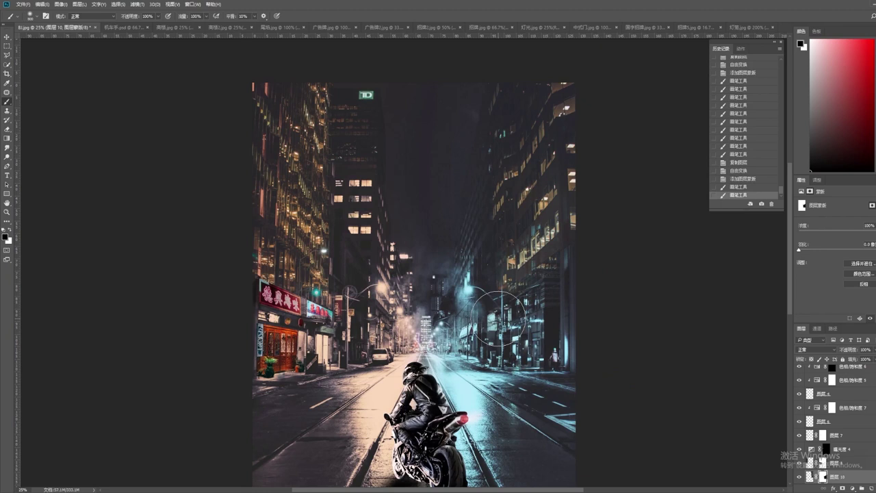
pyautogui.hotkey('ctrl', '=')
pyautogui.moveTo(457, 353); pyautogui.dragTo(473, 407)
pyautogui.moveTo(532, 401)
pyautogui.mouseDown()
pyautogui.moveTo(561, 369)
pyautogui.moveTo(520, 391)
pyautogui.moveTo(479, 383)
pyautogui.mouseUp()
pyautogui.moveTo(471, 338); pyautogui.dragTo(457, 185)
pyautogui.moveTo(514, 390); pyautogui.dragTo(570, 359)
# Zoom and pan around the composite to check how the new building strip blends
pyautogui.hotkey('ctrl', '-')
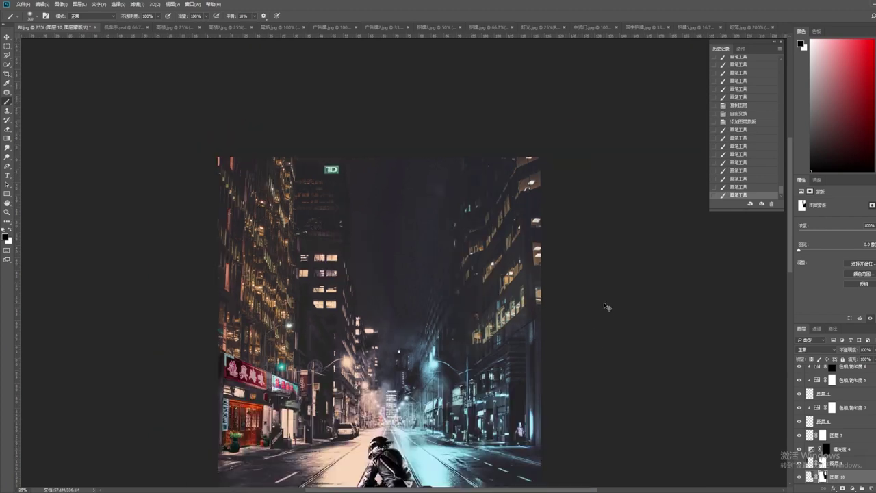
pyautogui.hotkey('ctrl', '-')
pyautogui.hotkey('ctrl', '-')
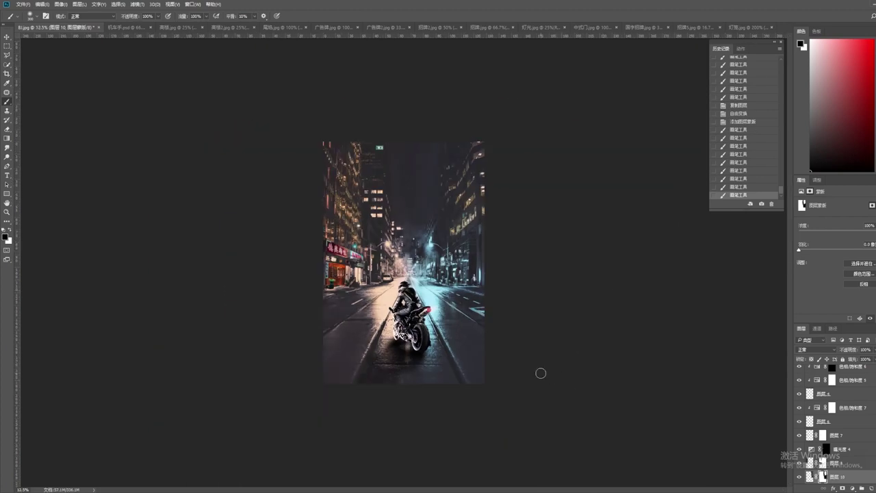
pyautogui.hotkey('ctrl', '+')
pyautogui.hotkey('ctrl', '+')
pyautogui.hotkey('ctrl', '+')
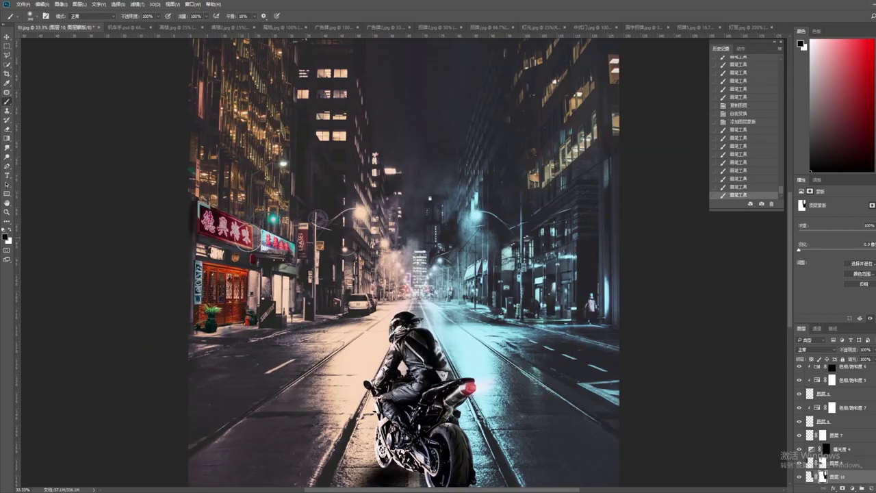
pyautogui.hotkey('ctrl', '+')
pyautogui.moveTo(394, 311); pyautogui.dragTo(189, 264)
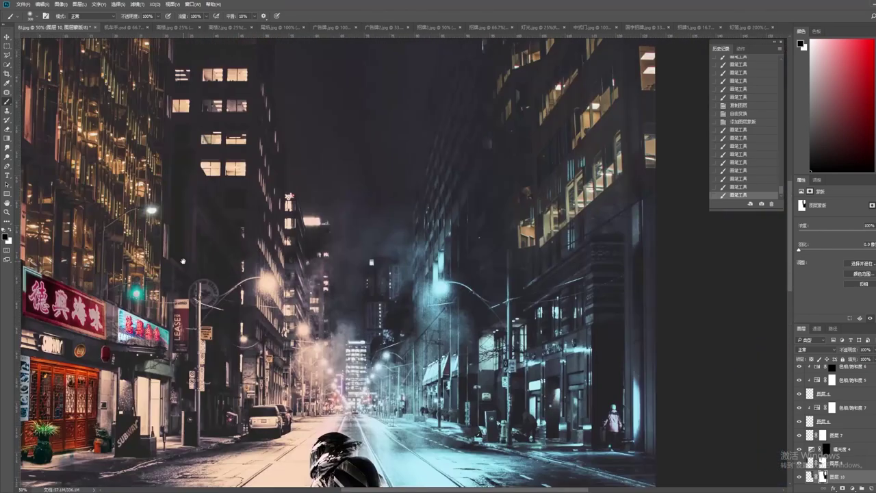
pyautogui.hotkey('ctrl', '-')
pyautogui.hotkey('ctrl', '+')
pyautogui.hotkey('ctrl', '+')
pyautogui.hotkey('ctrl', '+')
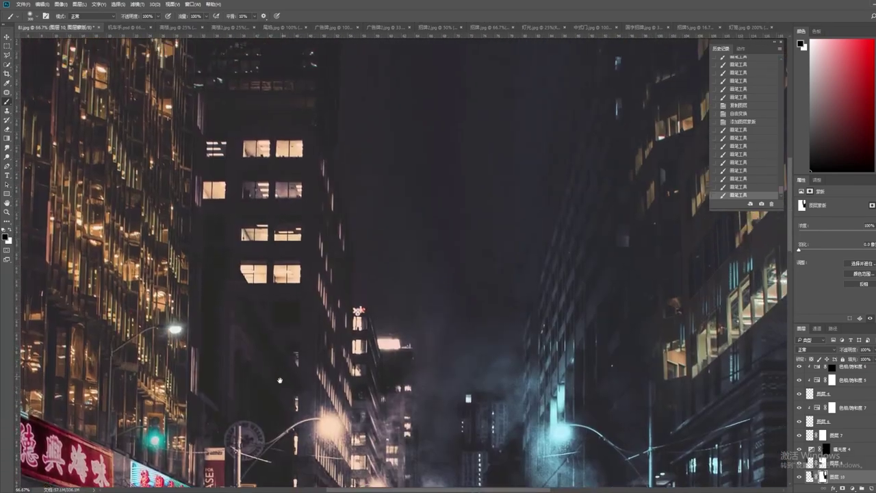
pyautogui.moveTo(269, 262); pyautogui.dragTo(538, 477)
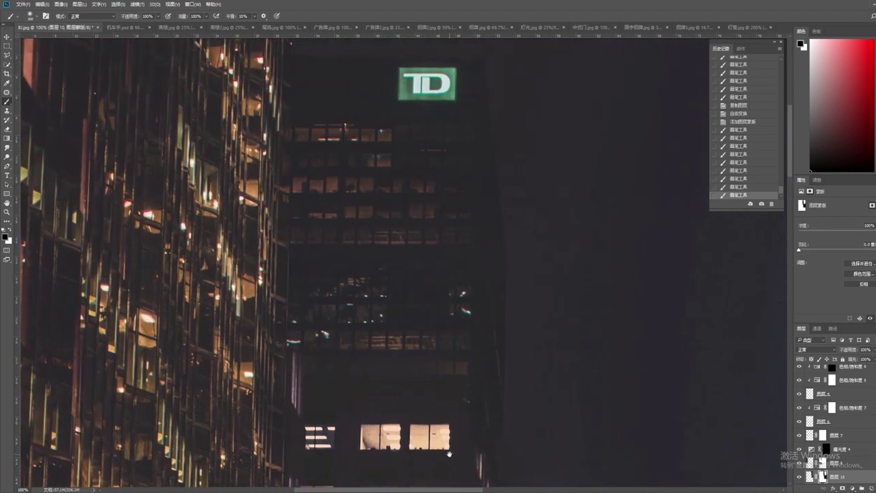
pyautogui.scroll(-1, 863, 463)
pyautogui.scroll(-1, 863, 463)
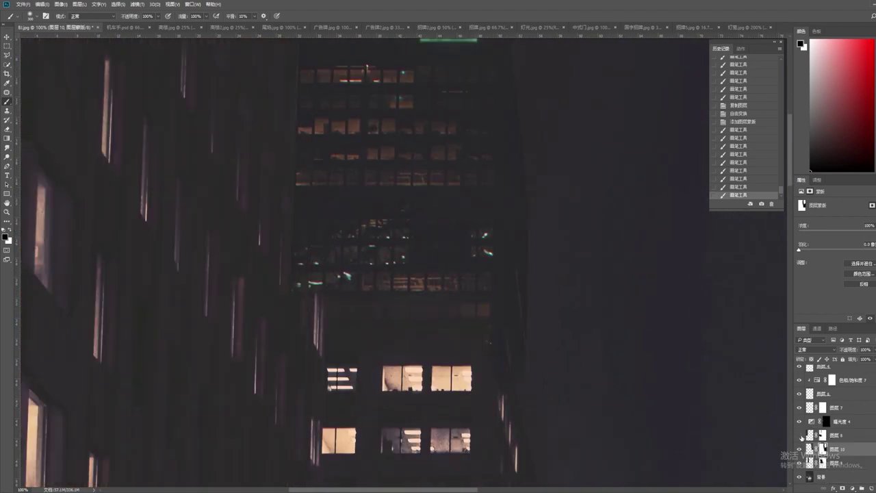
pyautogui.hotkey('ctrl', '2')
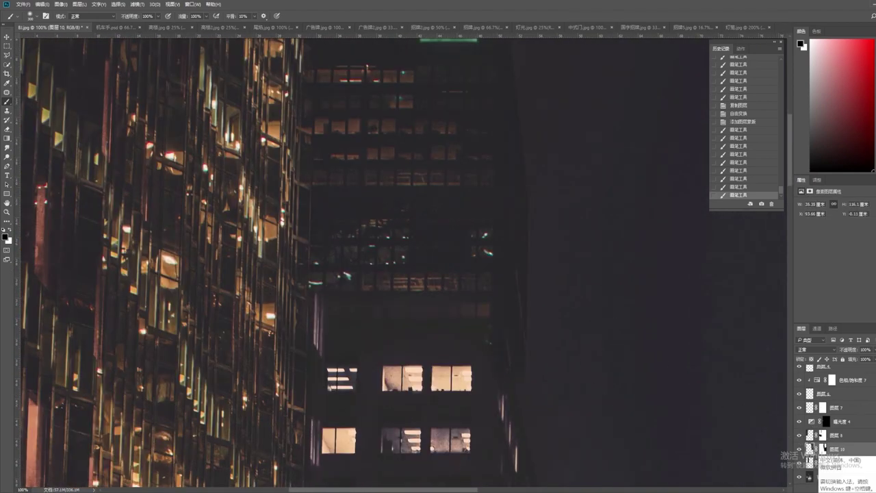
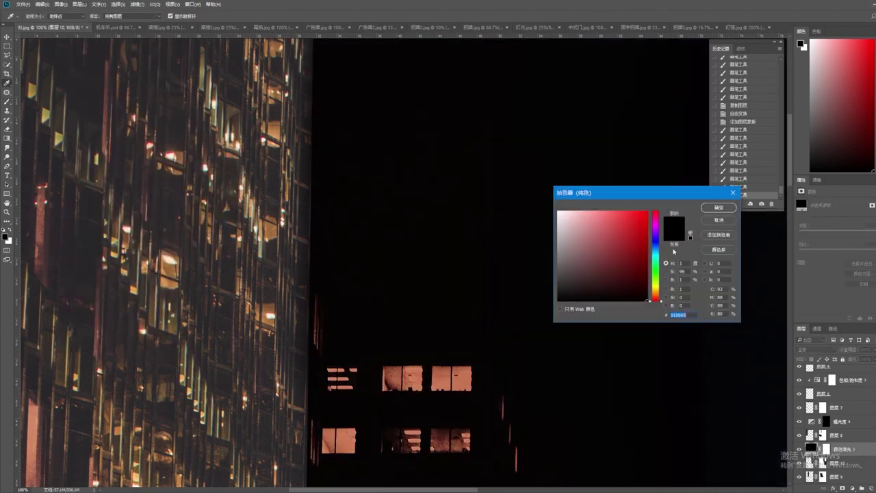
# Add an orange Solid Color fill layer and invert its mask to hide the tint
pyautogui.hotkey('ctrl', '0')
pyautogui.click(657, 294)
pyautogui.click(626, 213)
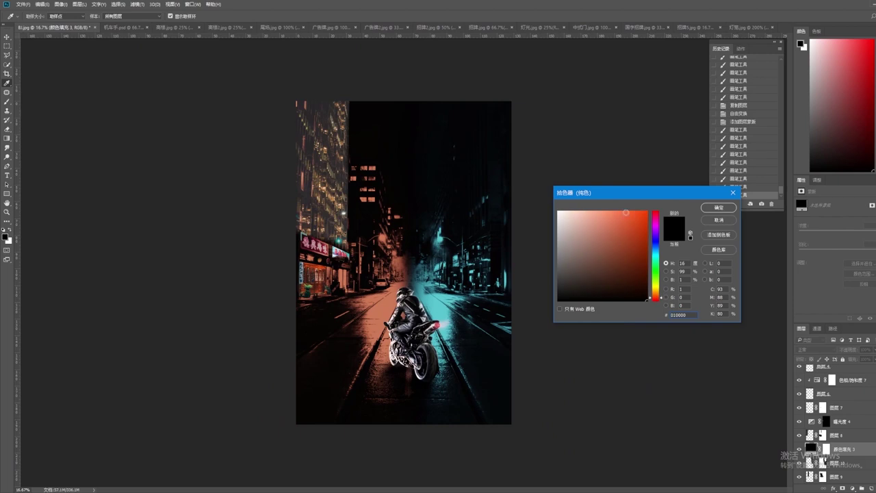
pyautogui.click(717, 208)
pyautogui.hotkey('ctrl', 'i')
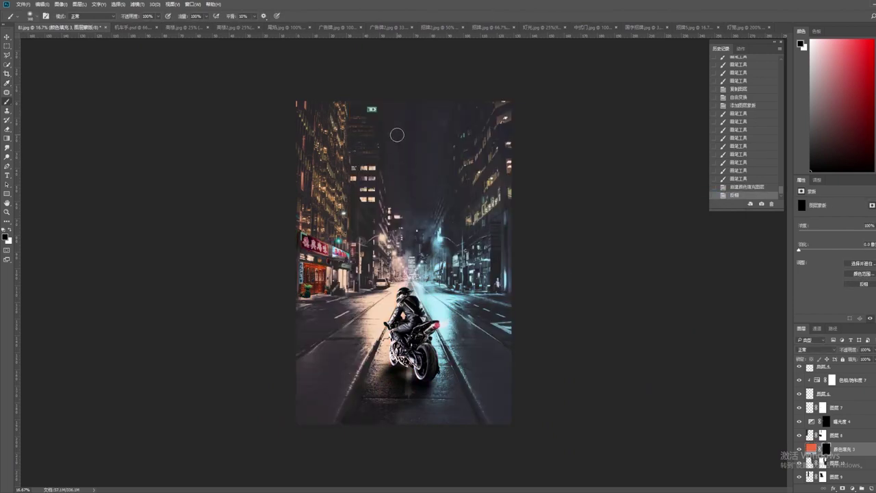
# Paint white over the upper-left building tops and clip the orange fill to the layer below
pyautogui.press('x')
pyautogui.moveTo(355, 120); pyautogui.dragTo(369, 137)
pyautogui.moveTo(473, 117); pyautogui.dragTo(509, 158)
pyautogui.hotkey('ctrl', 'alt', 'g')
pyautogui.moveTo(345, 106); pyautogui.dragTo(376, 141)
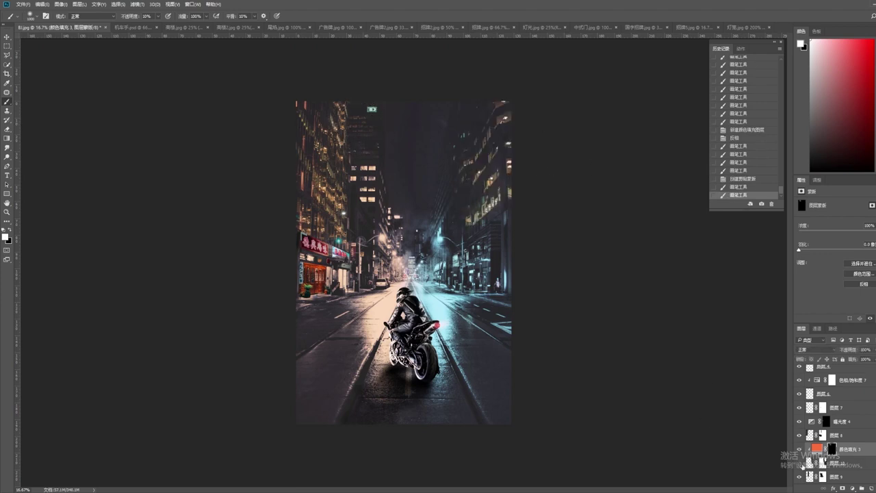
pyautogui.moveTo(798, 479); pyautogui.dragTo(798, 472)
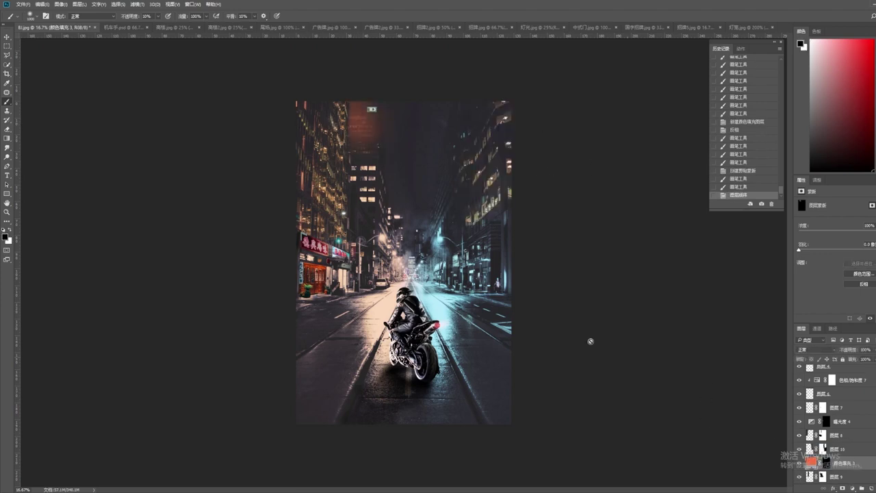
pyautogui.hotkey('ctrl', 'alt', 'g')
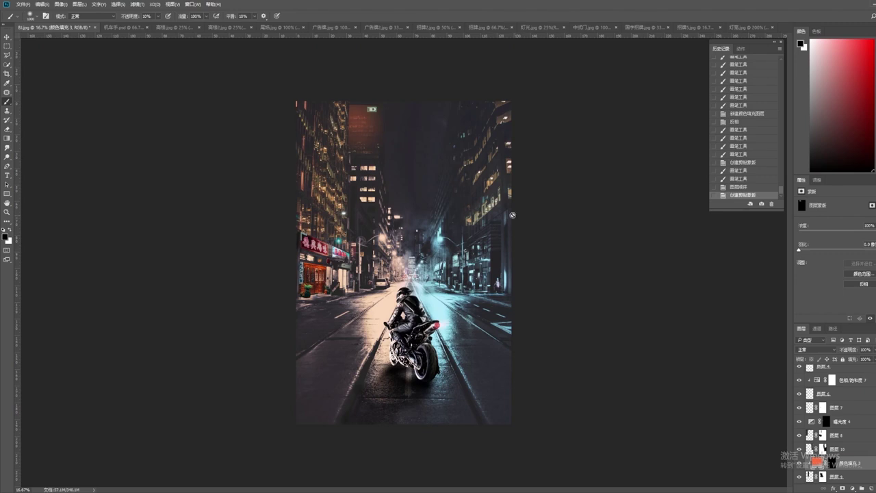
# Paint the orange glow onto the upper building tops on the fill's mask at 50% opacity
pyautogui.click(832, 462)
pyautogui.press('5')
pyautogui.moveTo(353, 97); pyautogui.dragTo(365, 108)
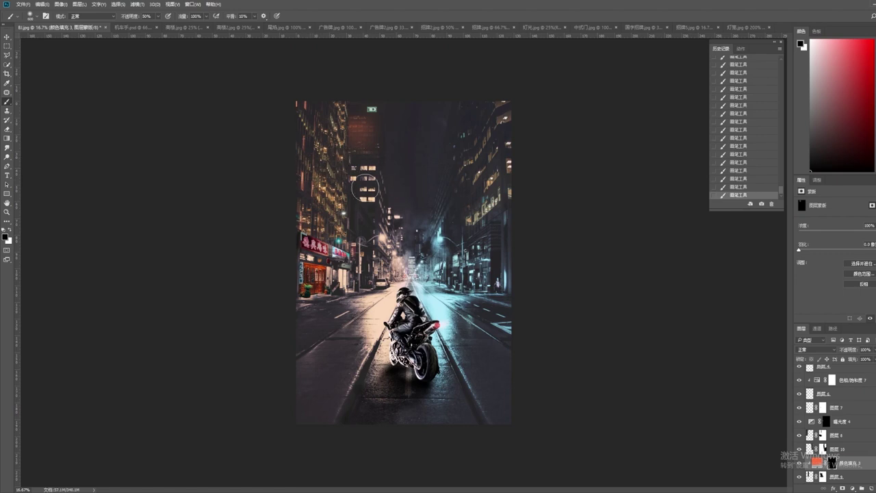
pyautogui.moveTo(348, 150)
pyautogui.mouseDown()
pyautogui.moveTo(379, 149)
pyautogui.moveTo(354, 147)
pyautogui.moveTo(374, 144)
pyautogui.mouseUp()
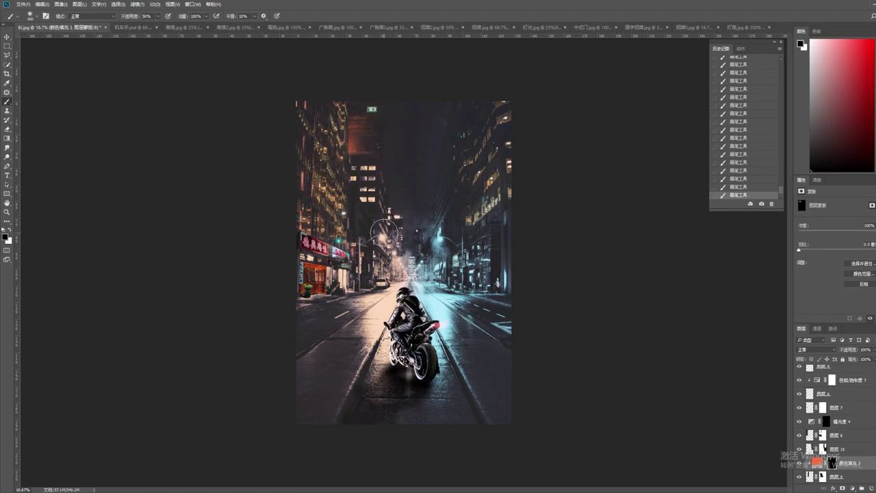
pyautogui.hotkey('ctrl', '-')
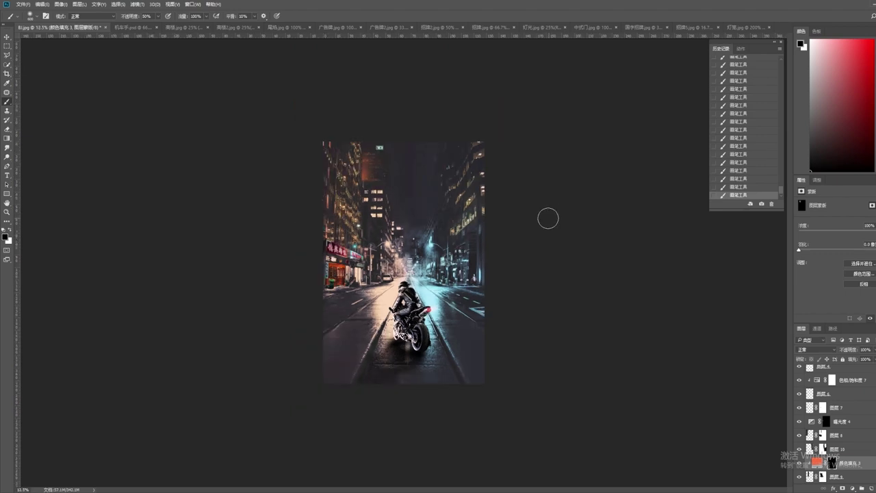
pyautogui.hotkey('ctrl', '+')
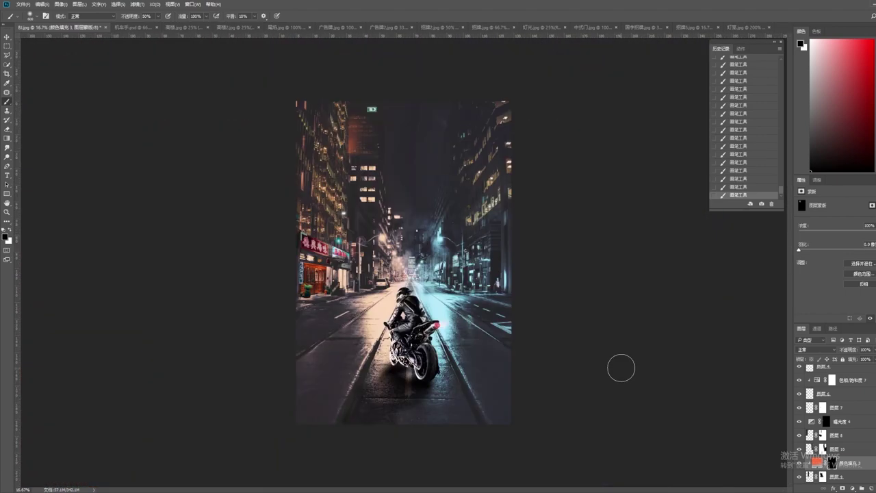
pyautogui.keyDown('alt'); pyautogui.click(799, 477); pyautogui.keyUp('alt')
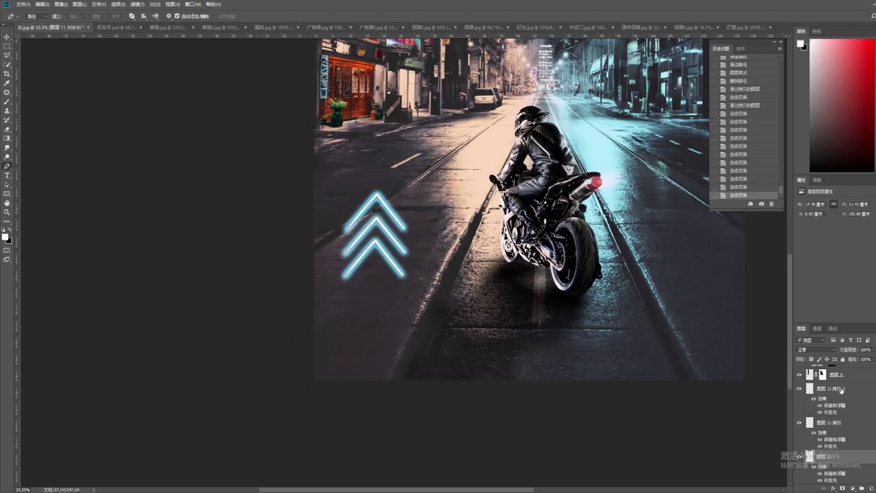
# Stack two copies of the neon chevrons in a column and merge them into one layer
pyautogui.hotkey('ctrl', 'alt', 't')
pyautogui.moveTo(401, 257)
pyautogui.mouseDown()
pyautogui.moveTo(410, 175)
pyautogui.moveTo(397, 331)
pyautogui.mouseUp()
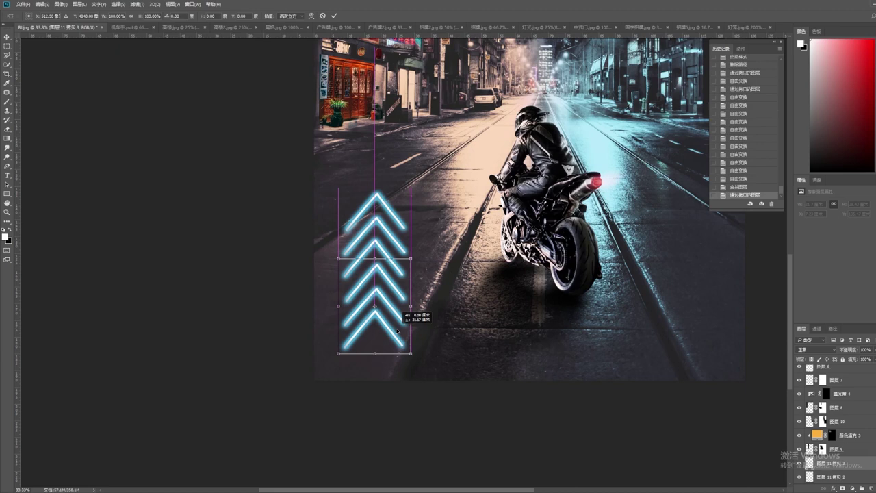
pyautogui.press('Return')
pyautogui.hotkey('ctrl', 'alt', 't')
pyautogui.moveTo(398, 265); pyautogui.dragTo(402, 271)
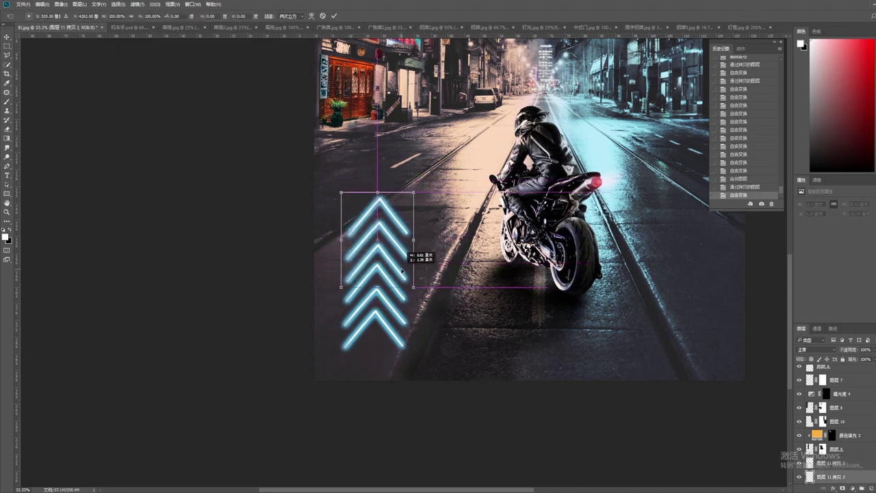
pyautogui.press('Return')
pyautogui.hotkey('ctrl', 'e')
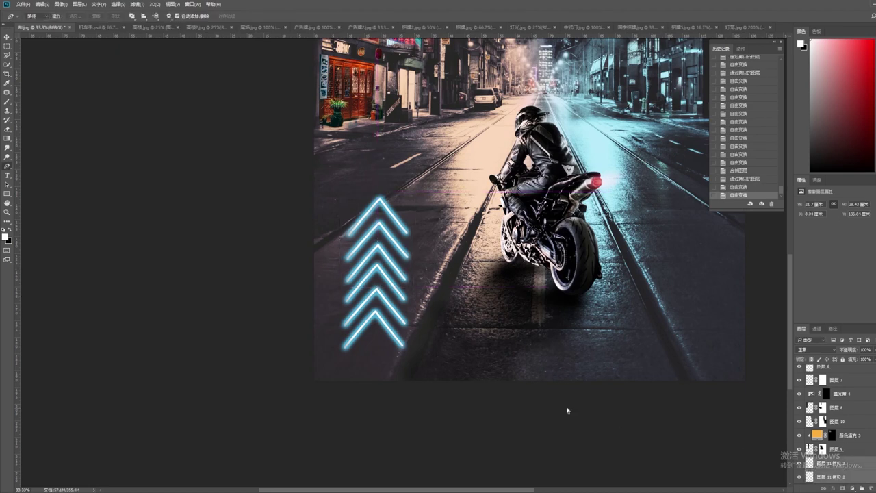
# Rotate the merged chevrons to about -34° and place them in the right lane beside the bike
pyautogui.hotkey('ctrl', 'alt', 't')
pyautogui.moveTo(421, 360); pyautogui.dragTo(359, 383)
pyautogui.moveTo(375, 274); pyautogui.dragTo(568, 283)
pyautogui.hotkey('ctrl', '-')
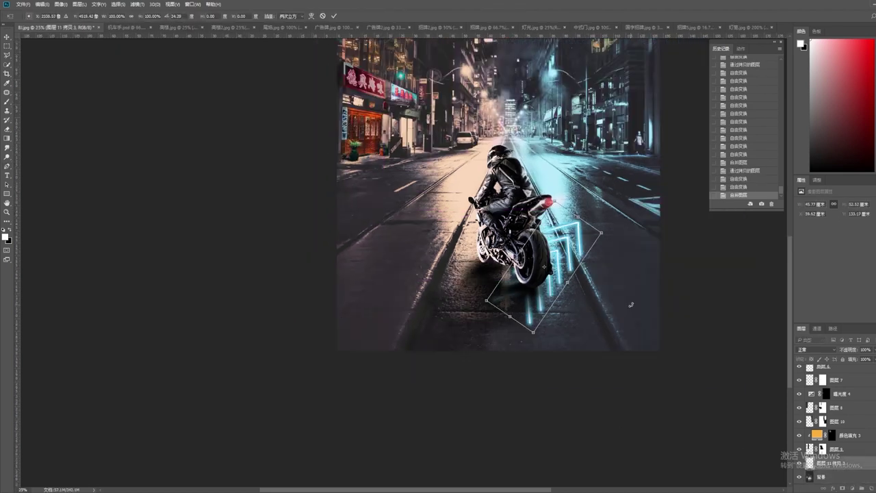
pyautogui.moveTo(543, 340); pyautogui.dragTo(693, 297)
pyautogui.moveTo(626, 277)
pyautogui.mouseDown()
pyautogui.moveTo(647, 292)
pyautogui.moveTo(700, 294)
pyautogui.moveTo(663, 334)
pyautogui.mouseUp()
pyautogui.press('Return')
# Duplicate the chevron strip, move the copy up-lane, and merge it to lengthen the strip
pyautogui.hotkey('ctrl', 'j')
pyautogui.hotkey('ctrl', 't')
pyautogui.moveTo(655, 301); pyautogui.dragTo(605, 215)
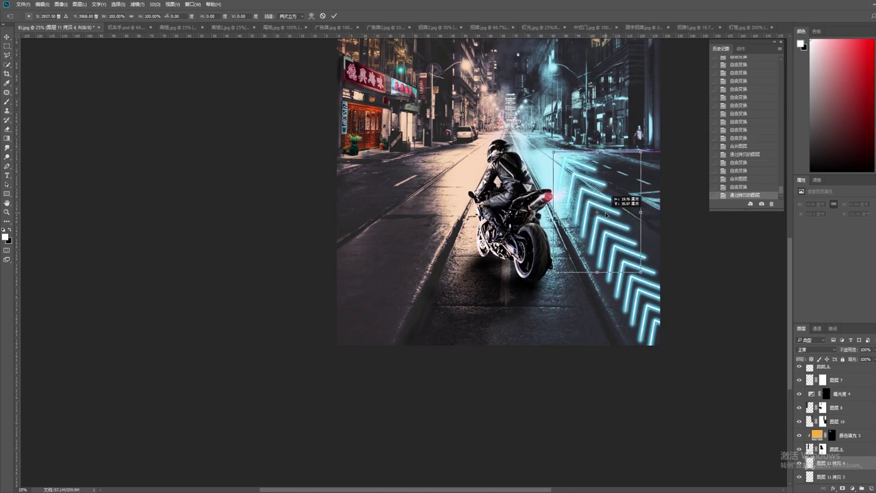
pyautogui.press('Return')
pyautogui.hotkey('ctrl', 'e')
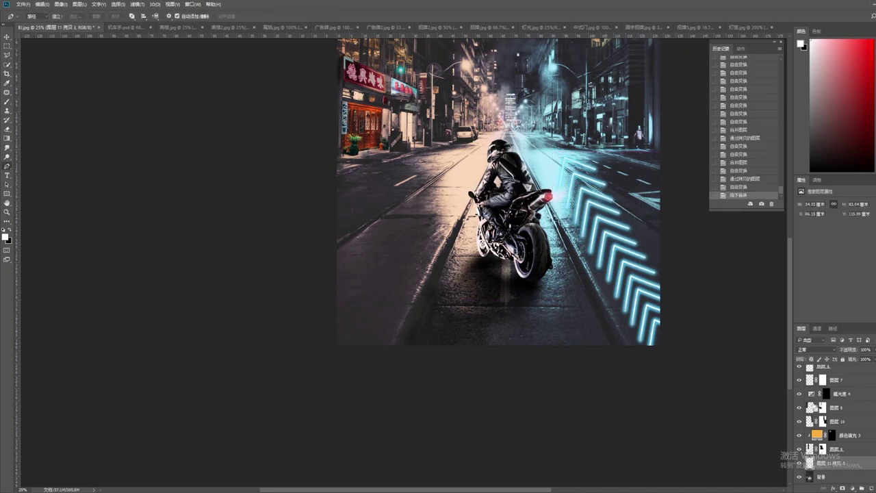
pyautogui.hotkey('ctrl', 't')
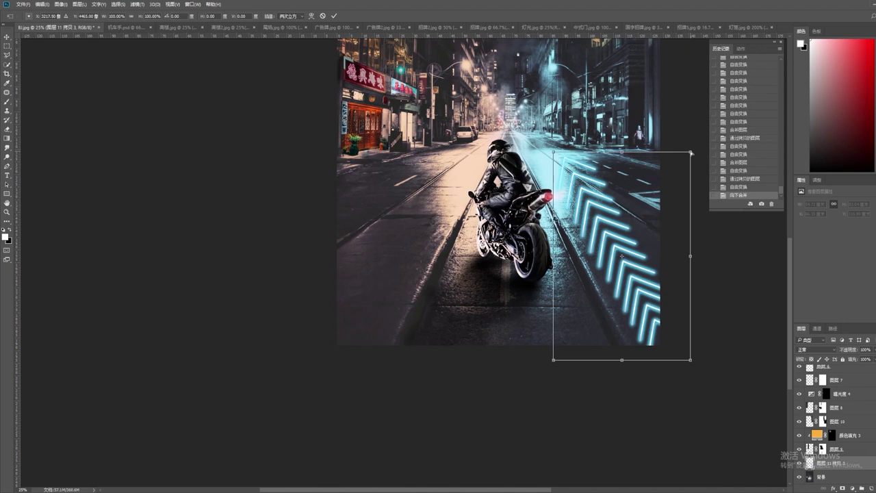
# Distort the chevron strip's corners so it follows the road's perspective
pyautogui.moveTo(553, 151); pyautogui.dragTo(549, 152)
pyautogui.moveTo(552, 155); pyautogui.dragTo(543, 161)
pyautogui.moveTo(690, 357); pyautogui.dragTo(714, 351)
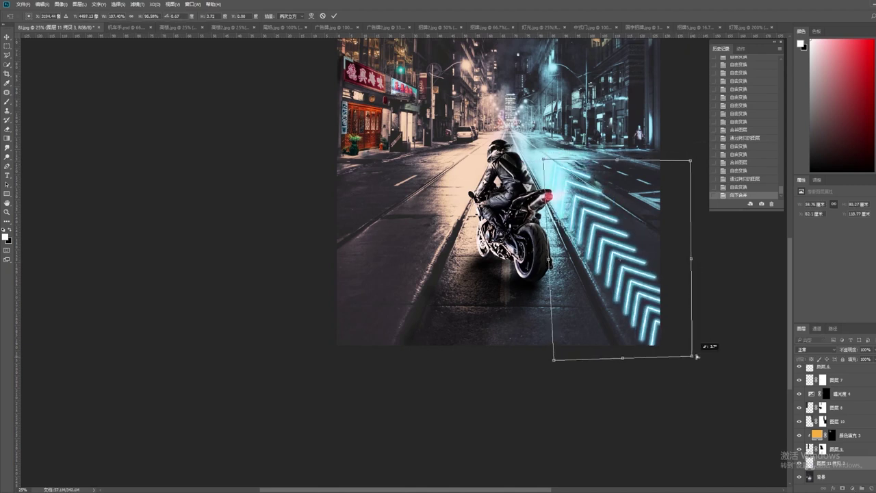
pyautogui.moveTo(542, 160); pyautogui.dragTo(538, 164)
pyautogui.moveTo(690, 161); pyautogui.dragTo(673, 163)
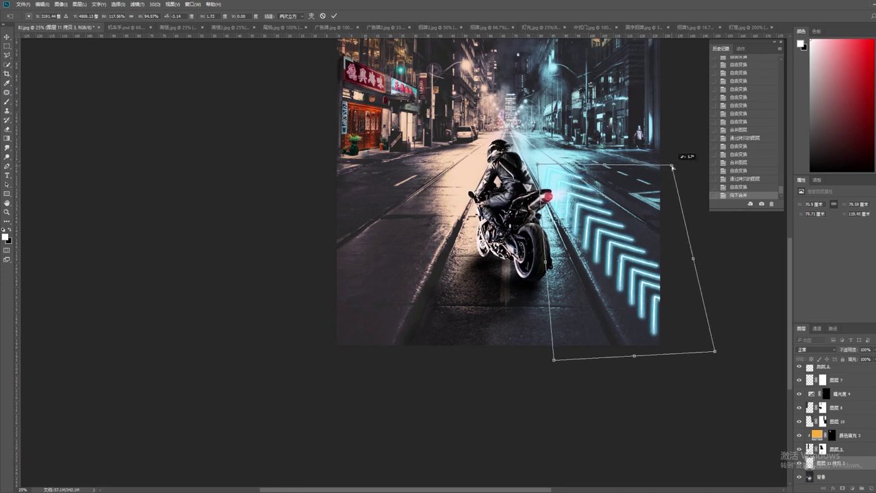
pyautogui.moveTo(694, 254); pyautogui.dragTo(719, 246)
pyautogui.moveTo(555, 368); pyautogui.dragTo(547, 370)
pyautogui.moveTo(639, 351); pyautogui.dragTo(625, 381)
pyautogui.moveTo(701, 254); pyautogui.dragTo(709, 260)
pyautogui.press('Return')
# Try fading the chevrons with a layer mask, then undo the mask strokes
pyautogui.click(853, 488)
pyautogui.press('b')
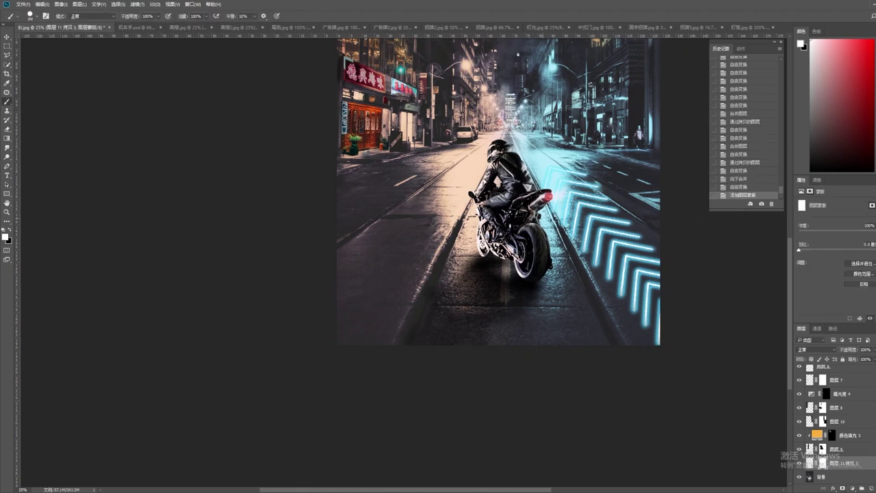
pyautogui.click(581, 153)
pyautogui.click(585, 152)
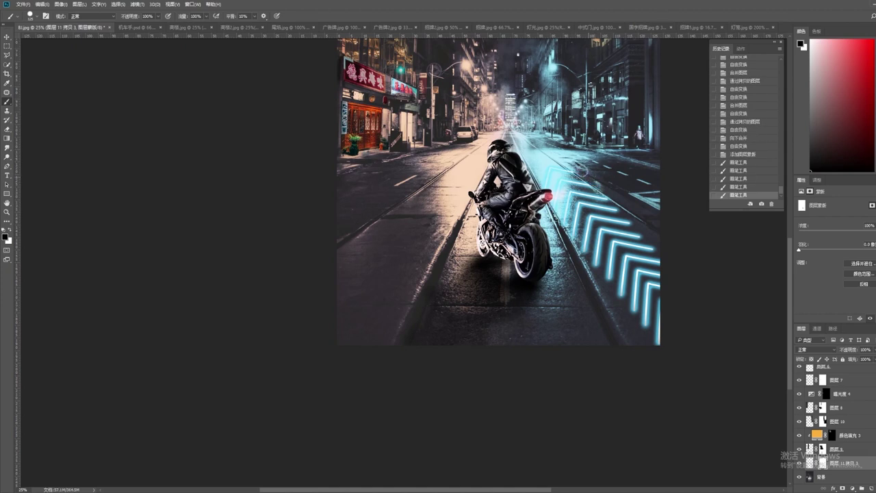
pyautogui.click(580, 168)
pyautogui.click(618, 202)
pyautogui.click(619, 145)
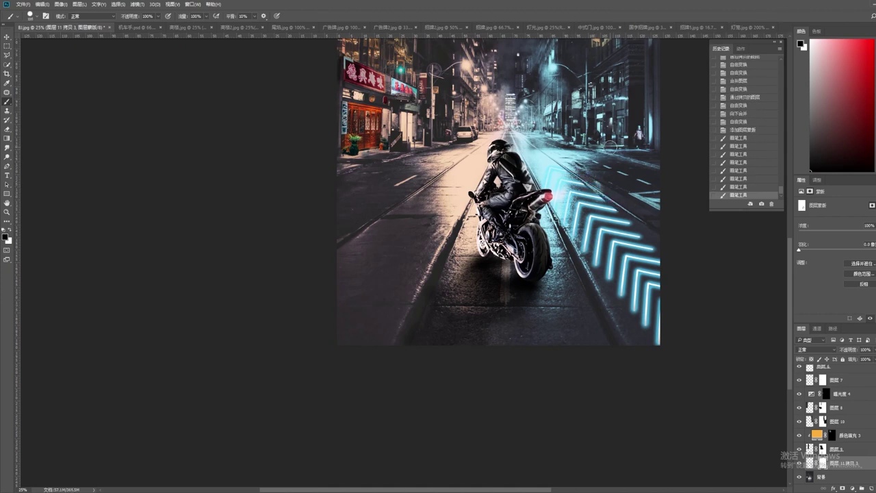
pyautogui.hotkey('ctrl', 'alt', 'z')
pyautogui.hotkey('ctrl', 'alt', 'z')
pyautogui.hotkey('ctrl', 'alt', 'z')
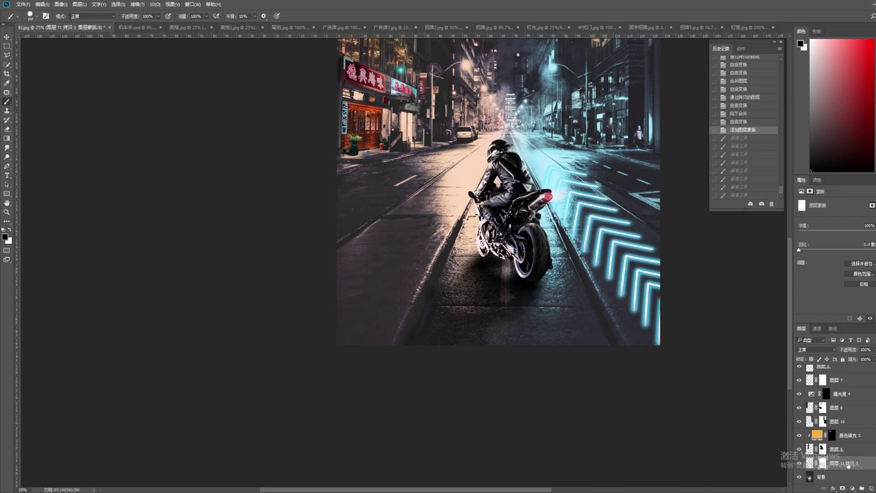
pyautogui.hotkey('ctrl', 'alt', 'z')
# Re-skew the chevrons, widening the lower end and extending it to the poster's bottom
pyautogui.hotkey('ctrl', 't')
pyautogui.moveTo(629, 163); pyautogui.dragTo(670, 200)
pyautogui.moveTo(537, 367); pyautogui.dragTo(526, 375)
pyautogui.moveTo(723, 368); pyautogui.dragTo(742, 375)
pyautogui.moveTo(634, 375)
pyautogui.mouseDown()
pyautogui.moveTo(623, 390)
pyautogui.moveTo(705, 311)
pyautogui.mouseUp()
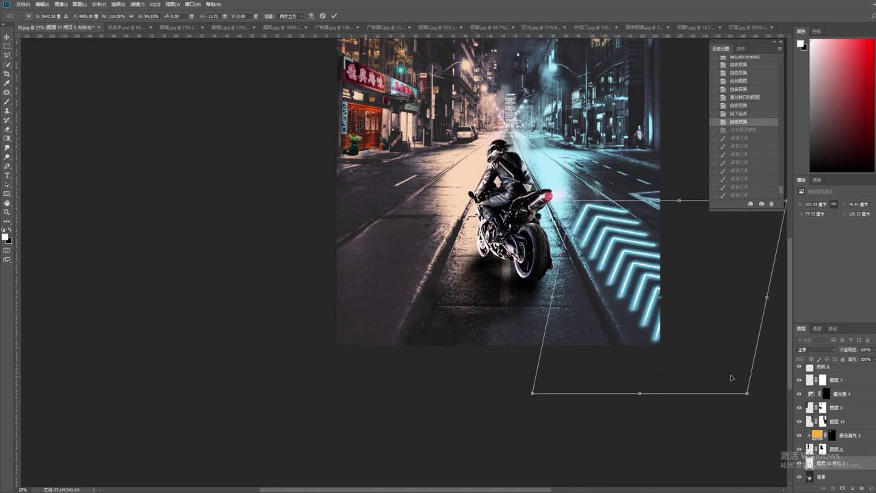
pyautogui.moveTo(533, 393); pyautogui.dragTo(514, 407)
pyautogui.moveTo(575, 200); pyautogui.dragTo(576, 189)
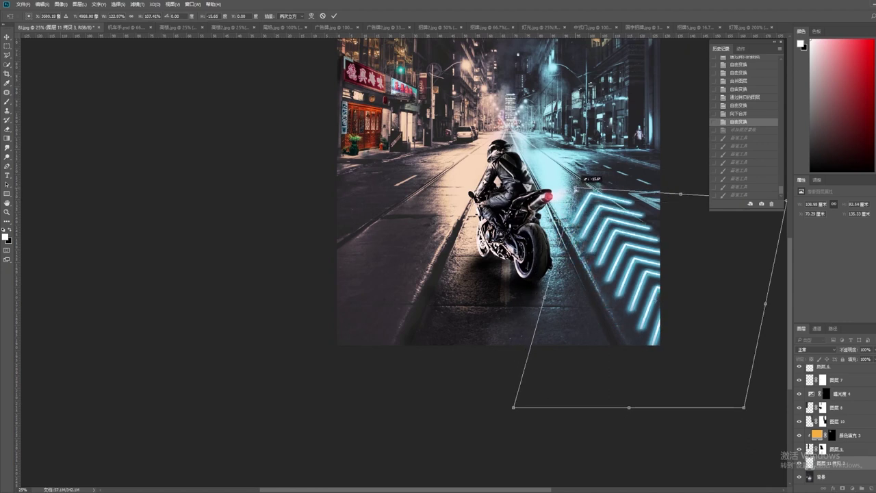
pyautogui.moveTo(517, 411); pyautogui.dragTo(465, 388)
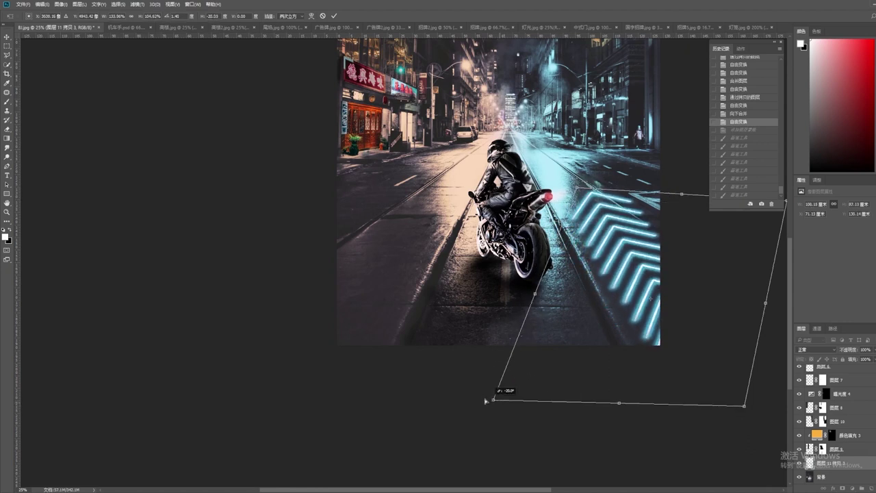
# At 16.67% zoom, fine-tune the chevrons' upper corners to match the lane and apply the skew
pyautogui.hotkey('ctrl', '+')
pyautogui.hotkey('ctrl', '-')
pyautogui.hotkey('ctrl', '-')
pyautogui.moveTo(594, 327); pyautogui.dragTo(577, 333)
pyautogui.moveTo(518, 330); pyautogui.dragTo(513, 330)
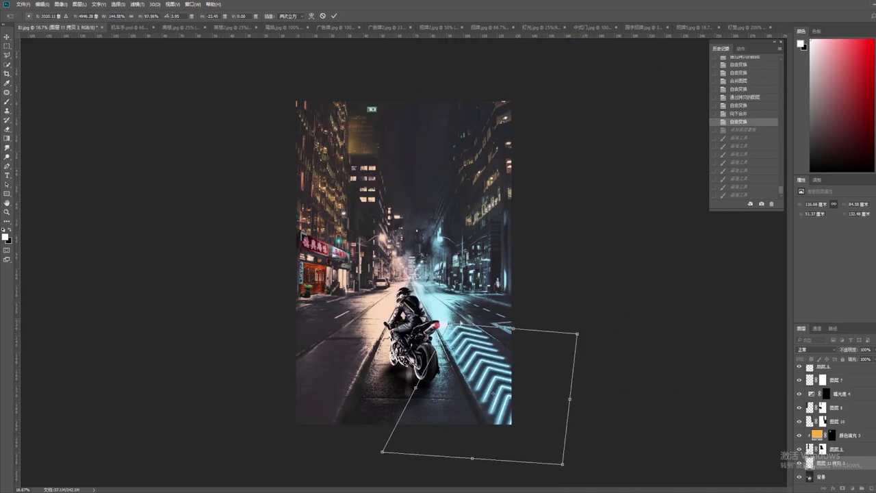
pyautogui.moveTo(450, 322); pyautogui.dragTo(457, 324)
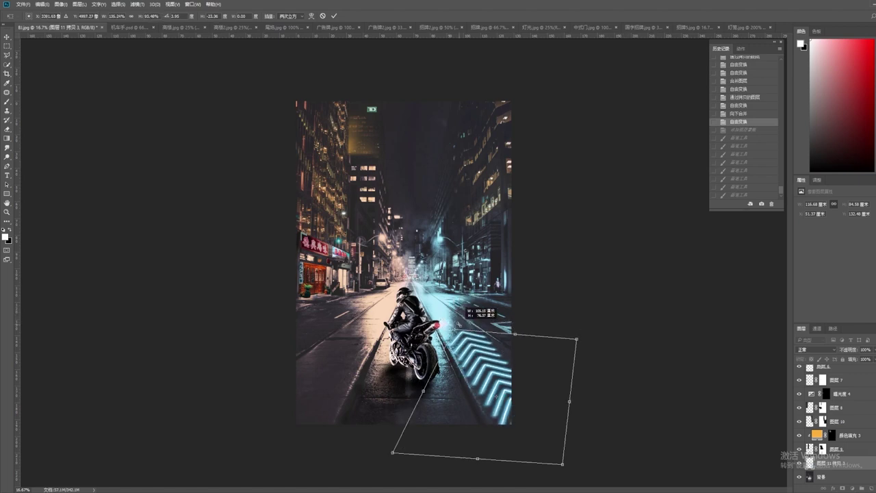
pyautogui.press('Return')
# Duplicate and flip the chevrons horizontally, then rotate and fit them along the left lane
pyautogui.hotkey('ctrl', 'j')
pyautogui.hotkey('ctrl', 't')
pyautogui.rightClick(500, 381)
pyautogui.click(526, 361)
pyautogui.moveTo(500, 381); pyautogui.dragTo(314, 365)
pyautogui.moveTo(390, 455); pyautogui.dragTo(380, 462)
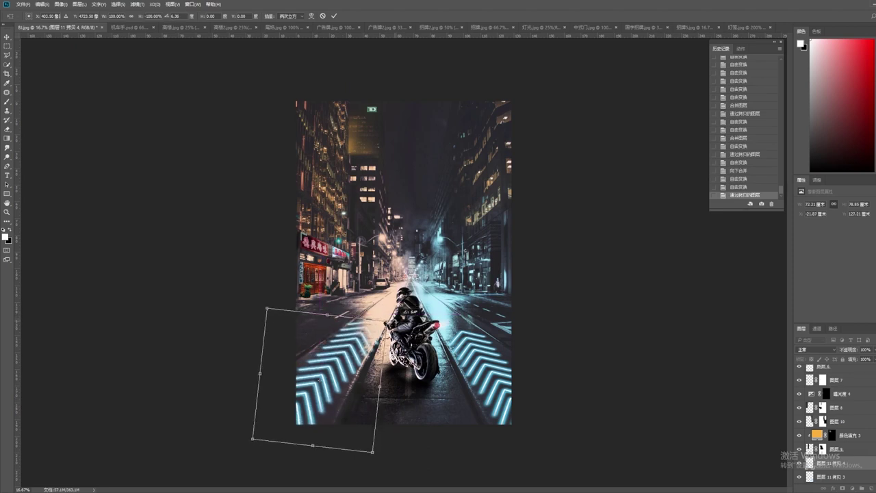
pyautogui.moveTo(267, 308); pyautogui.dragTo(262, 316)
pyautogui.moveTo(380, 386); pyautogui.dragTo(357, 418)
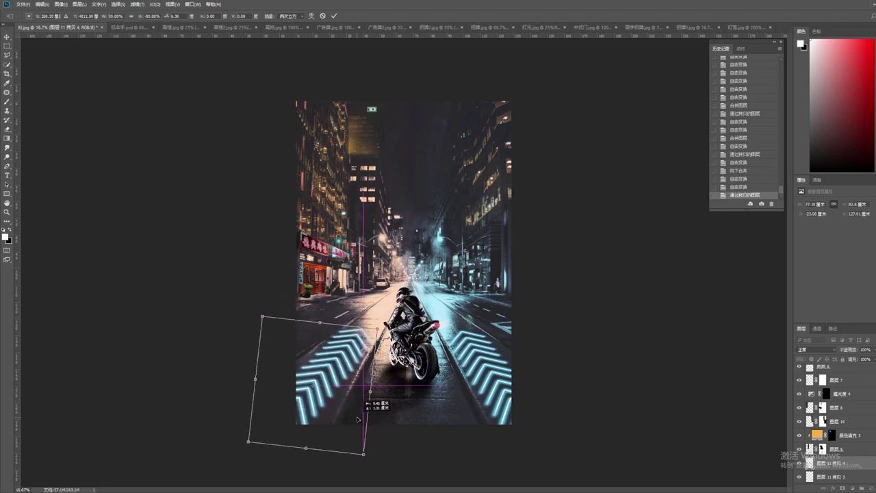
pyautogui.press('Return')
# Tint the left chevrons warm with a clipped, colorized Hue/Saturation adjustment
pyautogui.click(80, 4)
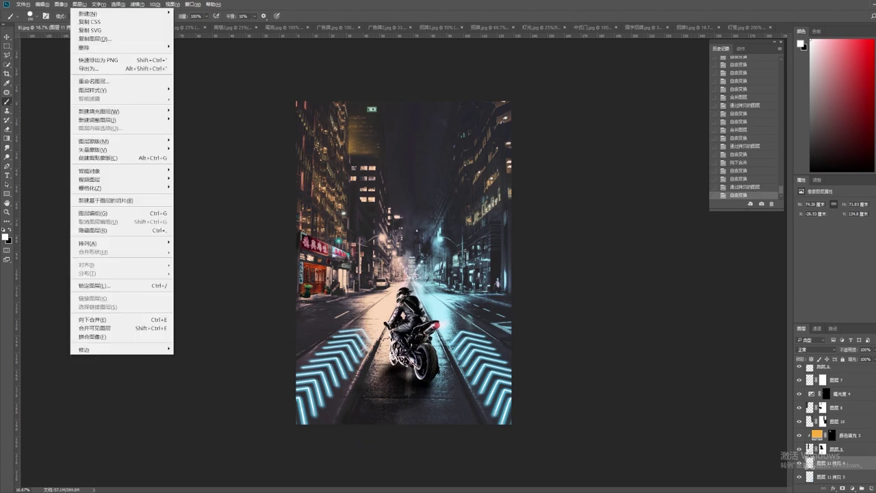
pyautogui.click(198, 164)
pyautogui.press('Return')
pyautogui.click(830, 266)
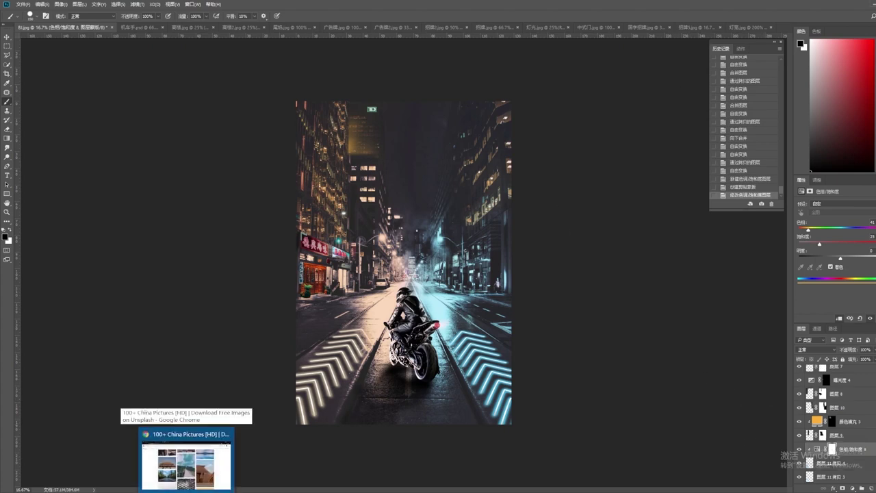
# In the cloud photo, select the lighter clouds with Color Range, then deselect
pyautogui.click(732, 26)
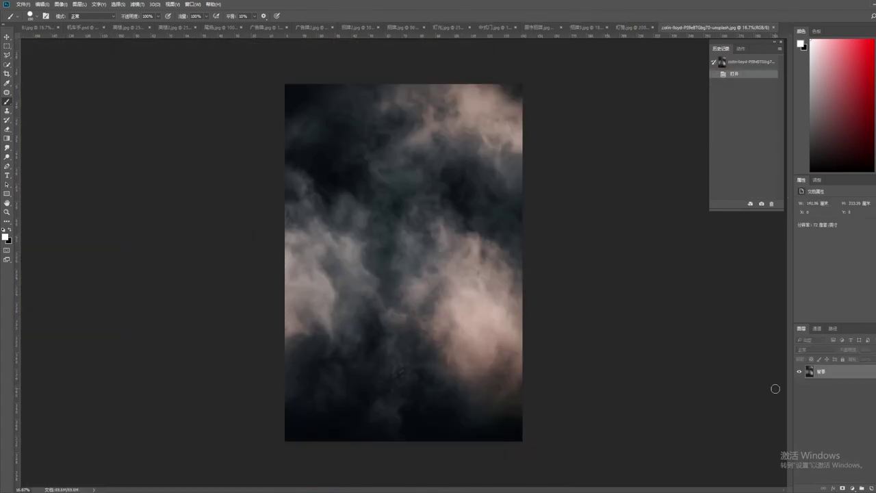
pyautogui.moveTo(491, 285); pyautogui.dragTo(473, 285)
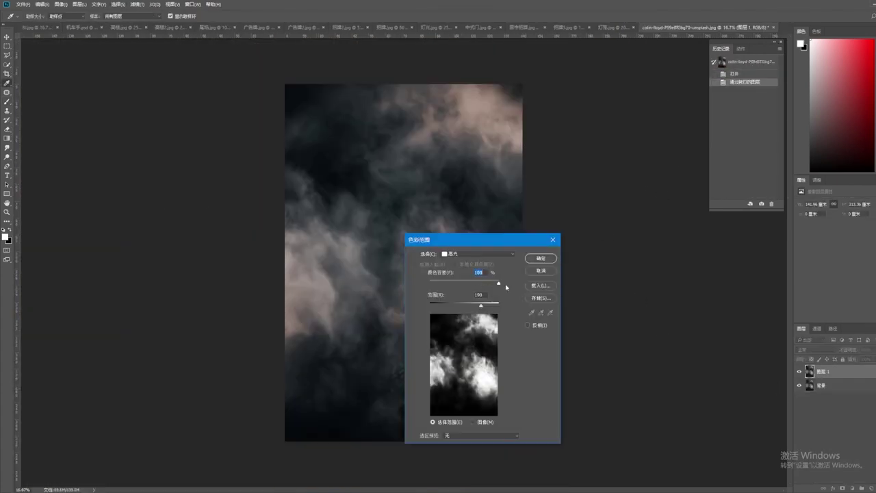
pyautogui.press('Return')
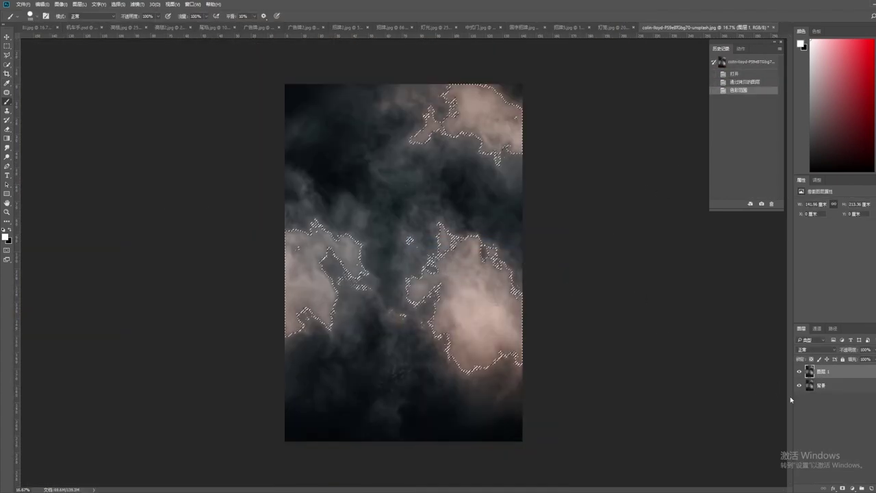
pyautogui.hotkey('ctrl', 's')
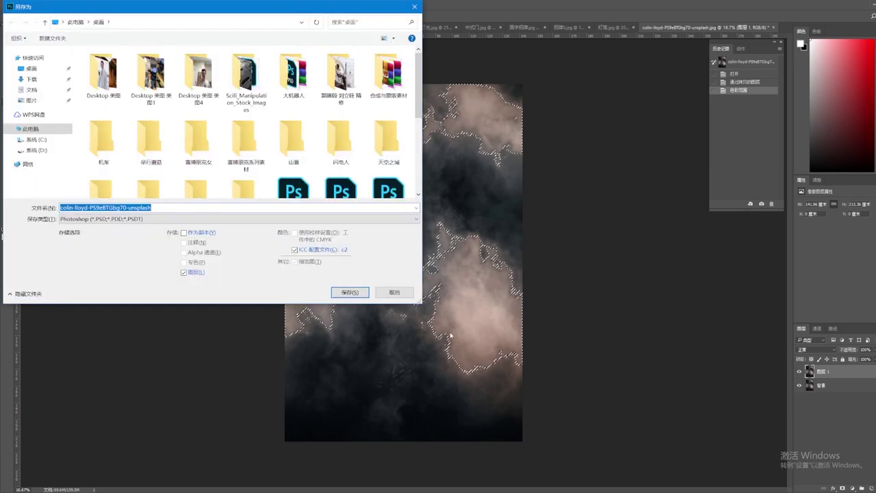
pyautogui.press('Escape')
pyautogui.hotkey('ctrl', 'd')
# Reselect the bright cloud areas with Color Range at lower Fuzziness and feather the selection
pyautogui.hotkey('alt', 's')
pyautogui.press('c')
pyautogui.moveTo(480, 304); pyautogui.dragTo(455, 310)
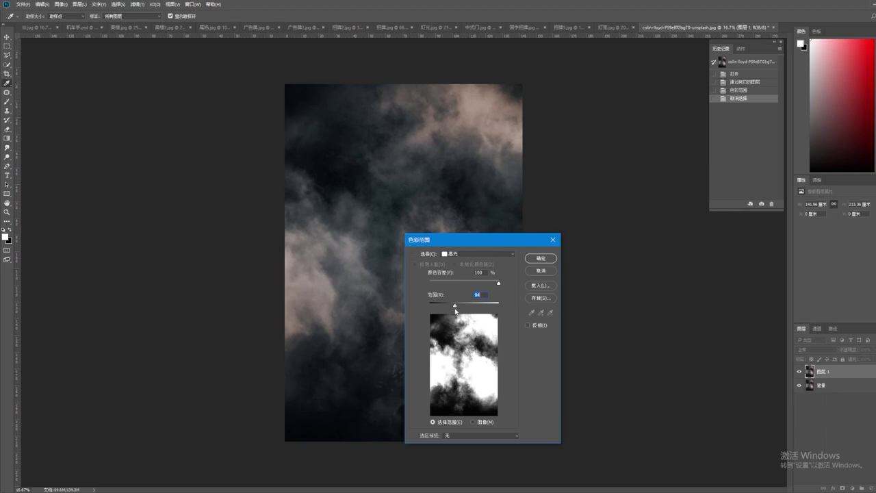
pyautogui.click(541, 258)
pyautogui.press('b')
pyautogui.hotkey('shift', 'F6')
pyautogui.press('Return')
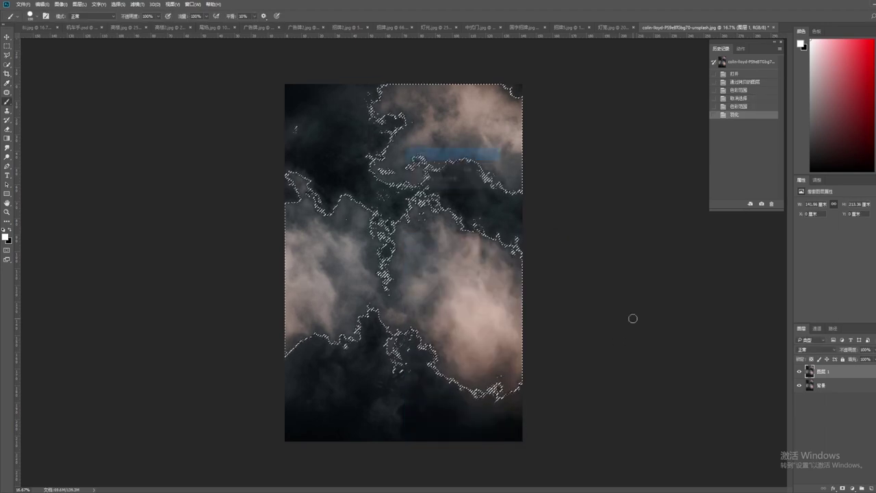
pyautogui.hotkey('ctrl', 'h')
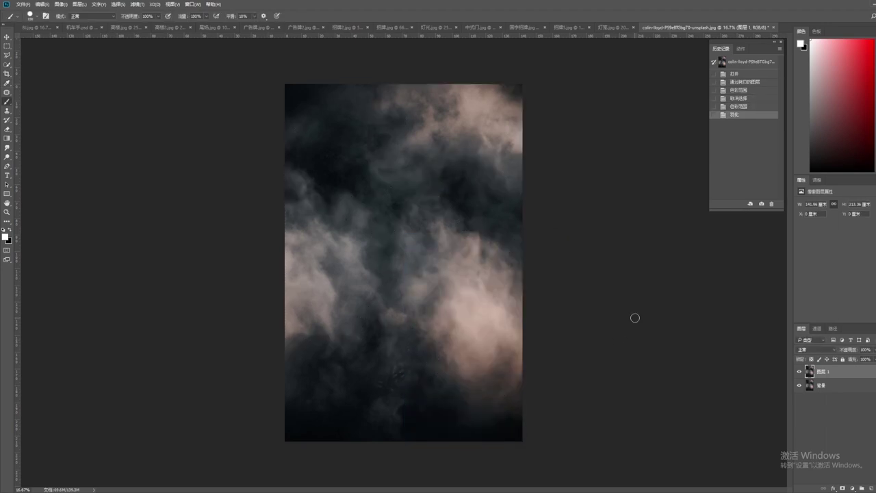
# Restore the feathered selection on the cloud layer and return to the street poster
pyautogui.click(735, 115)
pyautogui.click(799, 373)
pyautogui.click(799, 385)
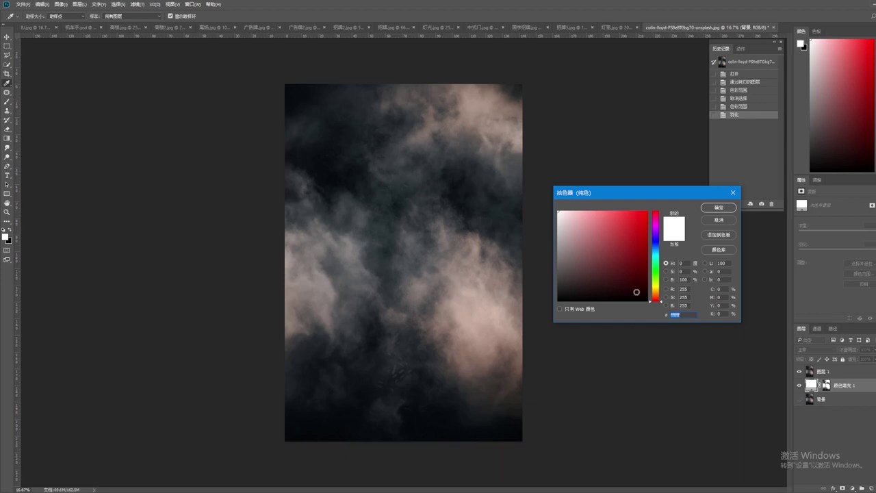
pyautogui.press('Escape')
pyautogui.click(798, 371)
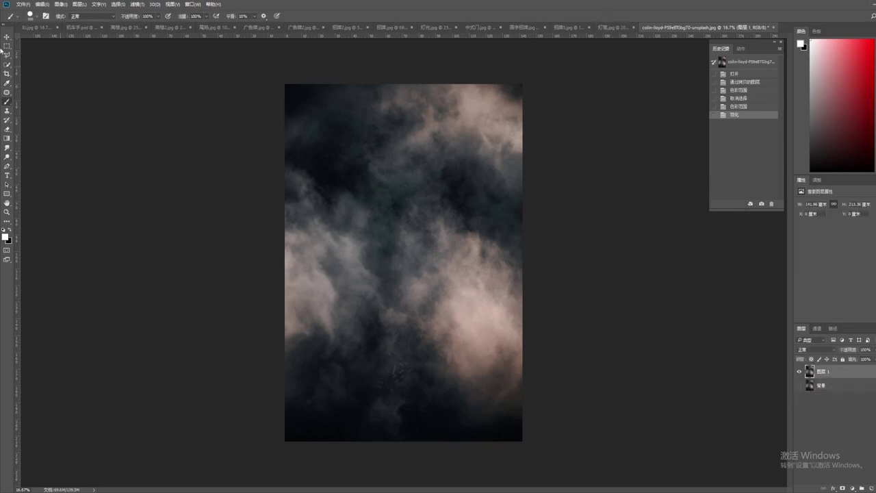
pyautogui.click(37, 27)
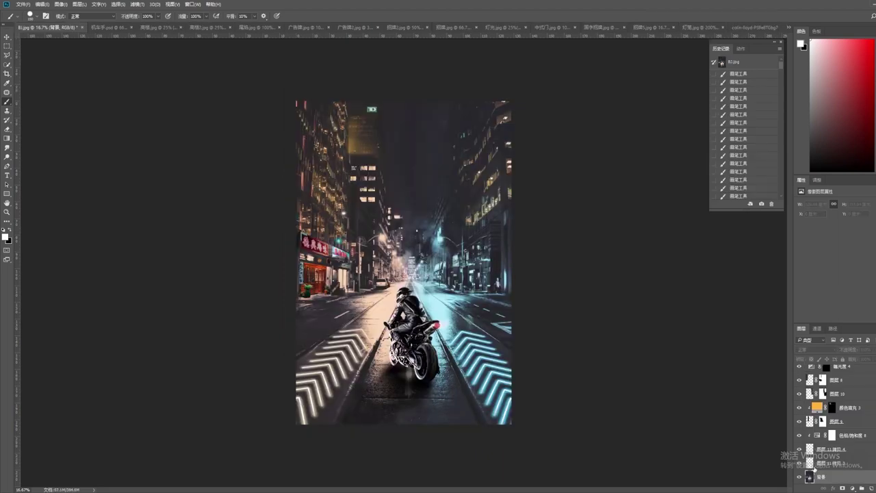
# Paste the clouds into the poster and mask them off the edges, top and right-hand buildings
pyautogui.hotkey('ctrl', 'v')
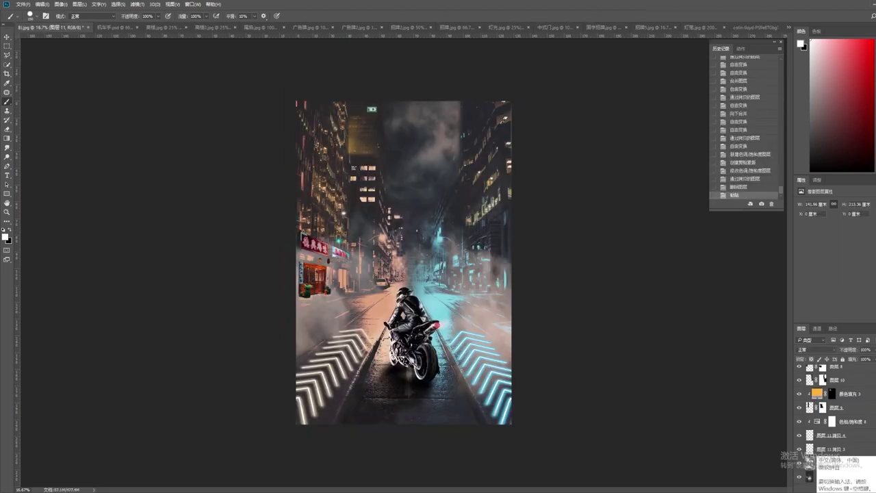
pyautogui.click(843, 487)
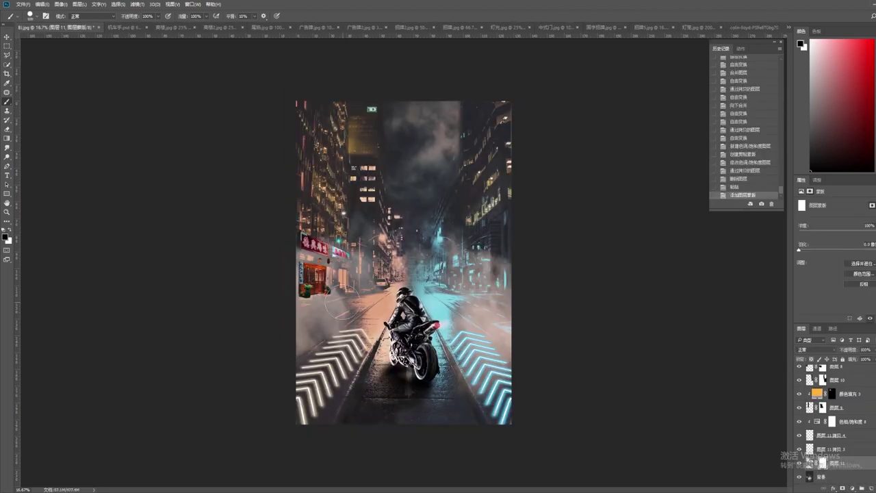
pyautogui.click(32, 15)
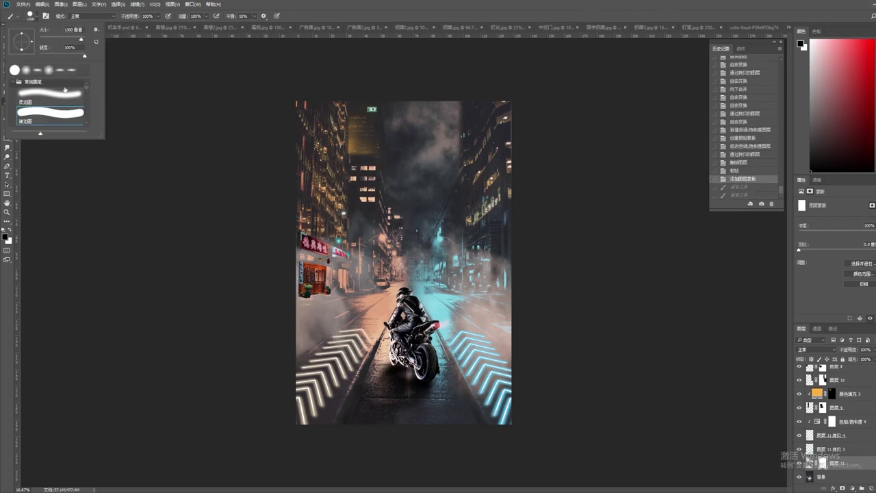
pyautogui.moveTo(294, 362); pyautogui.dragTo(322, 205)
pyautogui.moveTo(492, 342)
pyautogui.mouseDown()
pyautogui.moveTo(431, 362)
pyautogui.moveTo(469, 199)
pyautogui.mouseUp()
pyautogui.moveTo(472, 287); pyautogui.dragTo(475, 205)
pyautogui.moveTo(504, 86); pyautogui.dragTo(427, 119)
pyautogui.moveTo(499, 196); pyautogui.dragTo(515, 222)
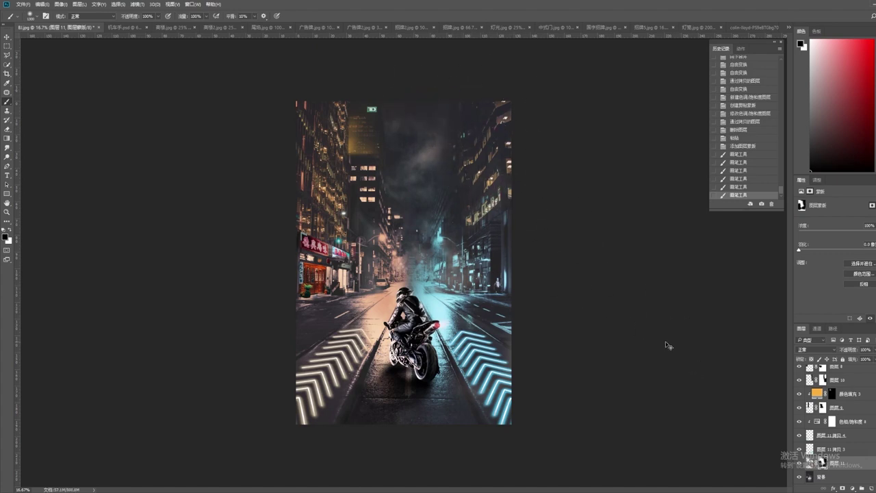
# Duplicate the cloud layer and move the copy to the right
pyautogui.hotkey('ctrl', 'j')
pyautogui.hotkey('ctrl', 't')
pyautogui.moveTo(453, 335)
pyautogui.mouseDown()
pyautogui.moveTo(504, 335)
pyautogui.moveTo(403, 477)
pyautogui.moveTo(323, 463)
pyautogui.mouseUp()
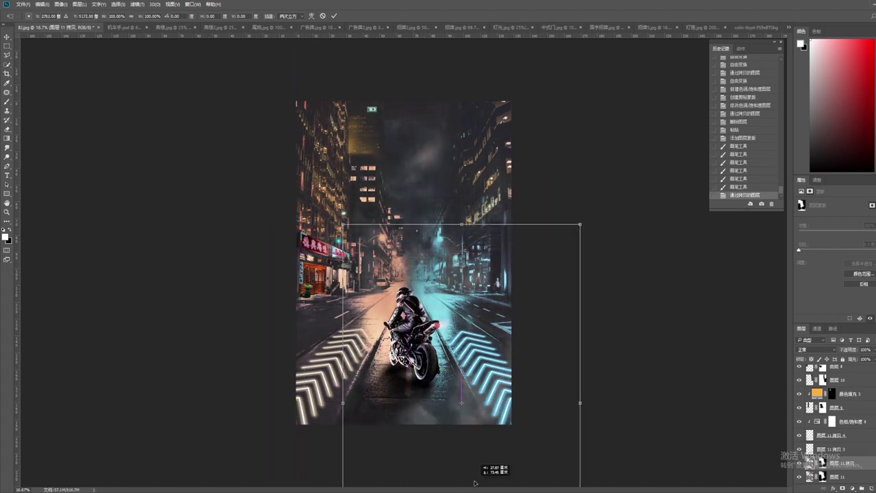
# Commit the smoke copy's position and paint part of it away on its mask
pyautogui.press('Return')
pyautogui.press('b')
pyautogui.moveTo(478, 430)
pyautogui.mouseDown()
pyautogui.moveTo(401, 434)
pyautogui.moveTo(470, 391)
pyautogui.mouseUp()
pyautogui.hotkey('ctrl', 'z')
pyautogui.click(822, 463)
pyautogui.moveTo(470, 396); pyautogui.dragTo(423, 439)
pyautogui.moveTo(231, 326)
pyautogui.mouseDown()
pyautogui.moveTo(420, 410)
pyautogui.moveTo(574, 383)
pyautogui.moveTo(585, 340)
pyautogui.mouseUp()
pyautogui.click(420, 410)
# Add a third haze copy, reposition it, and paint black on its mask to thin it
pyautogui.hotkey('ctrl', 'j')
pyautogui.hotkey('ctrl', 't')
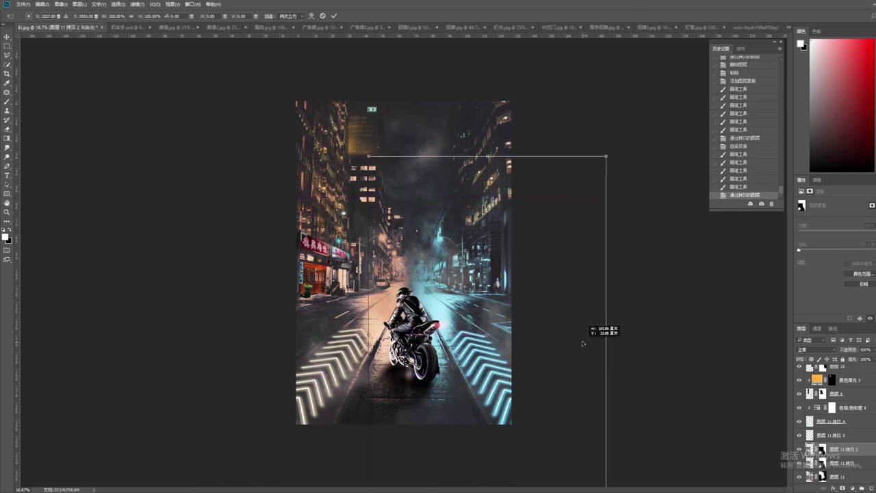
pyautogui.press('Return')
pyautogui.press('b')
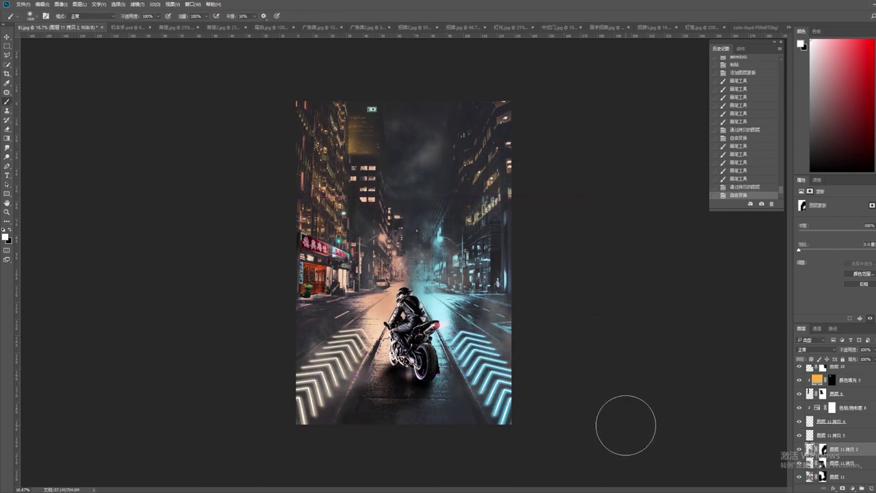
pyautogui.click(823, 449)
pyautogui.press('x')
pyautogui.moveTo(406, 147); pyautogui.dragTo(411, 171)
pyautogui.click(823, 463)
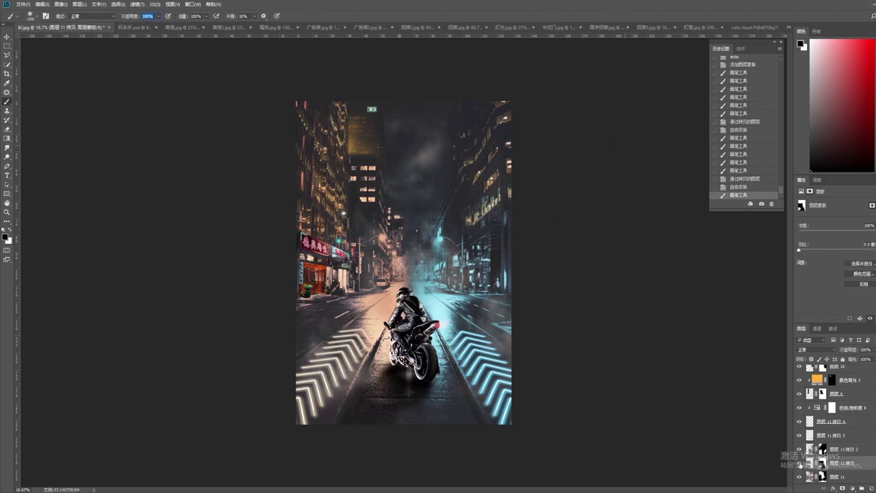
pyautogui.hotkey('ctrl', '-')
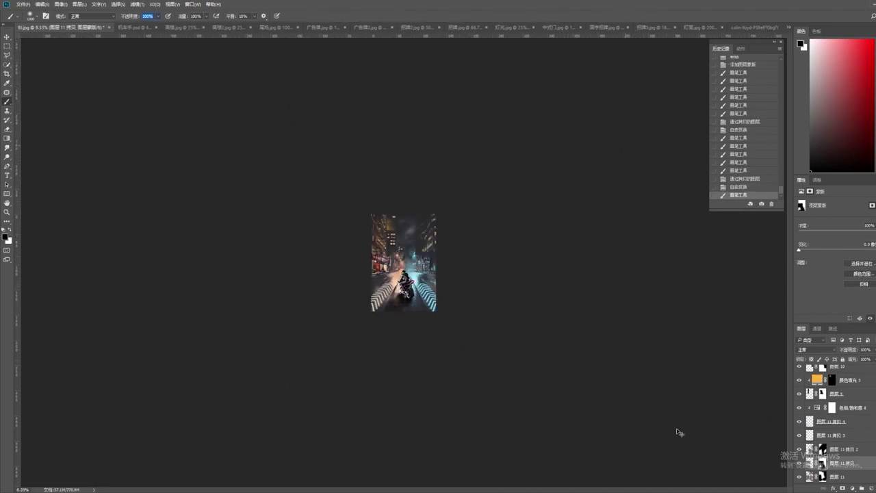
# Show the road-shading layer and stamp all visible layers into a new merged layer
pyautogui.hotkey('ctrl', '+')
pyautogui.scroll(-1, 832, 472)
pyautogui.scroll(3, 855, 457)
pyautogui.scroll(3, 841, 454)
pyautogui.scroll(3, 828, 450)
pyautogui.scroll(2, 814, 447)
pyautogui.click(799, 441)
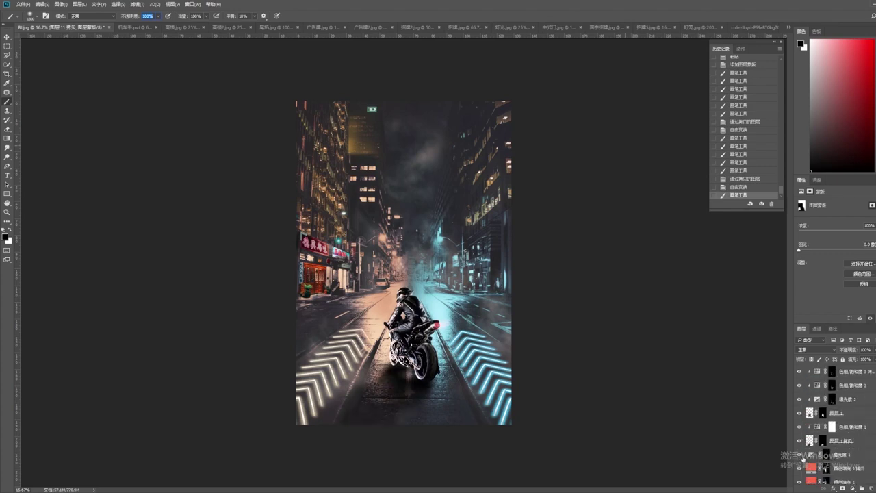
pyautogui.click(821, 454)
pyautogui.scroll(-3, 865, 456)
pyautogui.scroll(-3, 860, 452)
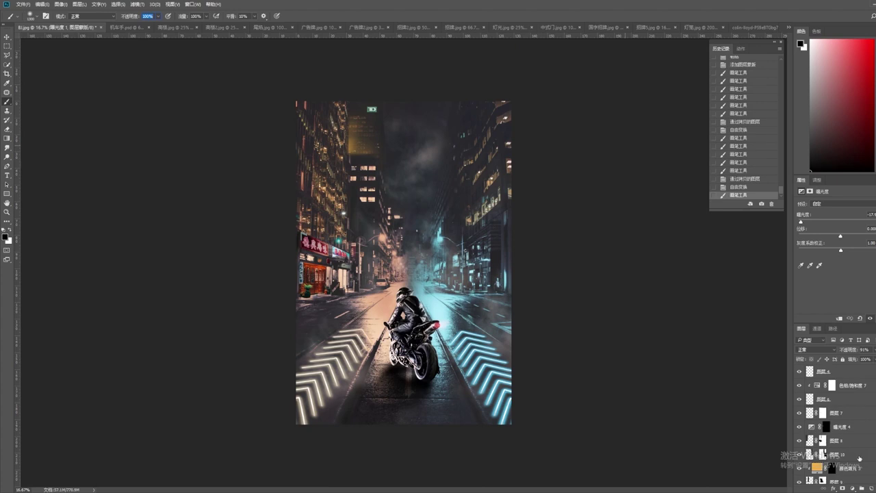
pyautogui.scroll(-3, 858, 455)
pyautogui.keyDown('shift'); pyautogui.click(843, 479); pyautogui.keyUp('shift')
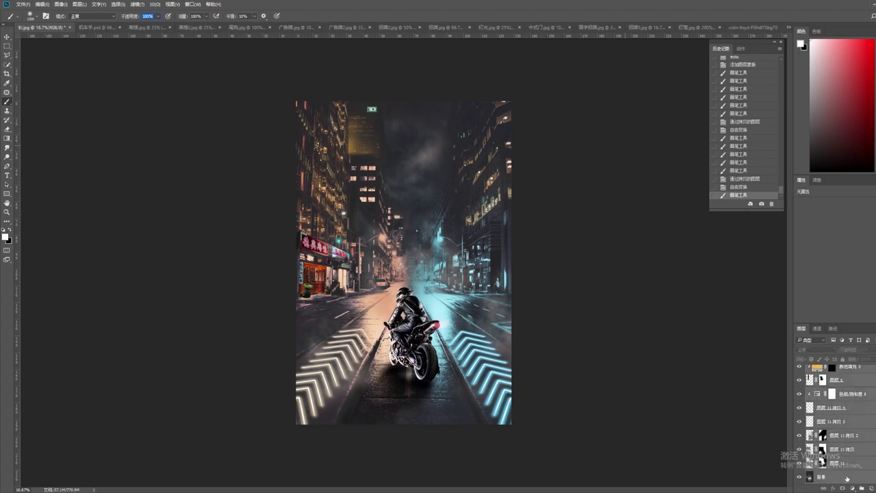
pyautogui.hotkey('ctrl', 'shift', 'alt', 'e')
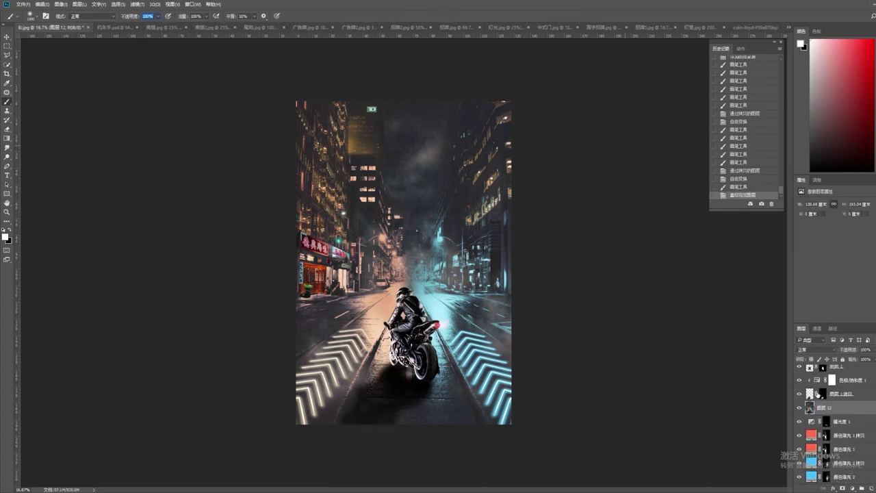
# Apply a tilt-shift blur with the focus band on the motorcycle and slightly stronger blur
pyautogui.click(136, 4)
pyautogui.moveTo(147, 119)
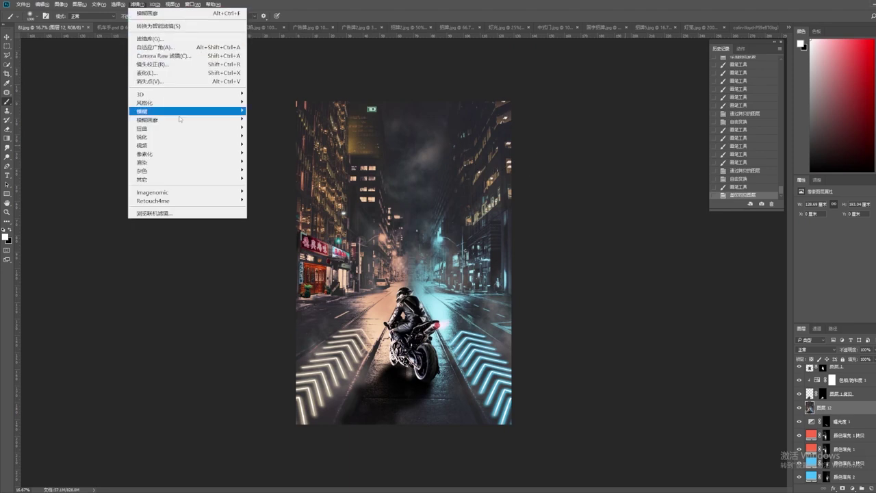
pyautogui.click(265, 136)
pyautogui.moveTo(409, 262); pyautogui.dragTo(417, 354)
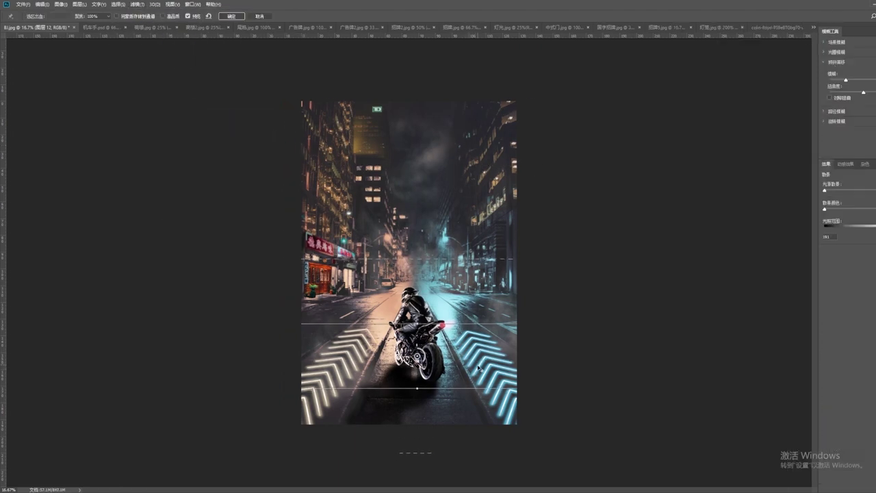
pyautogui.moveTo(846, 80); pyautogui.dragTo(853, 81)
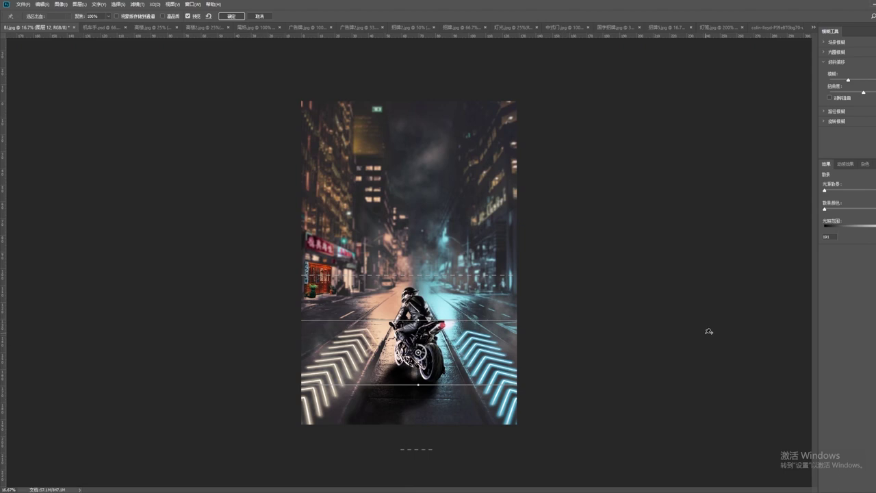
pyautogui.press('Return')
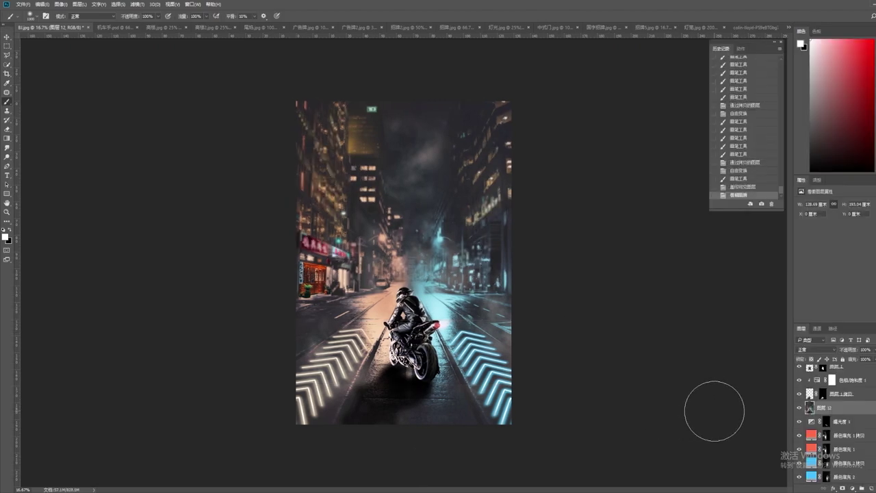
# Fade the road-shading layer's opacity down to 0%
pyautogui.scroll(-2, 868, 431)
pyautogui.scroll(-3, 867, 450)
pyautogui.scroll(-4, 866, 450)
pyautogui.scroll(-2, 855, 437)
pyautogui.click(839, 422)
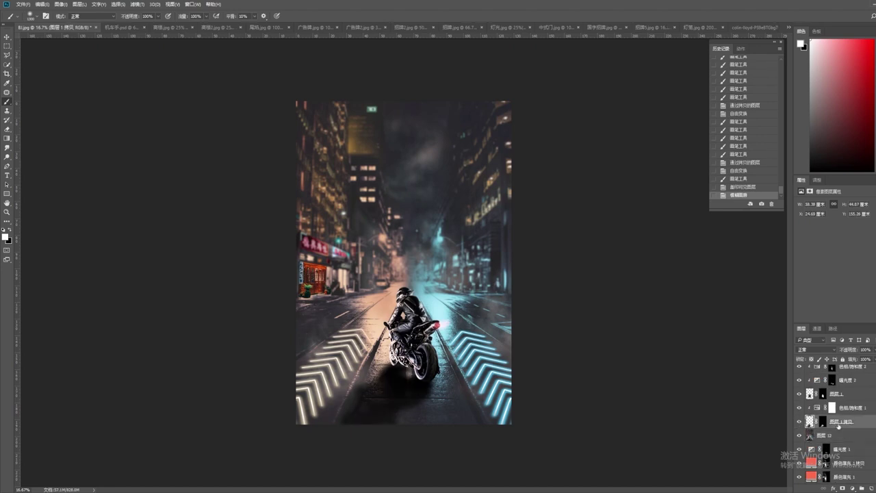
pyautogui.moveTo(873, 350); pyautogui.dragTo(863, 358)
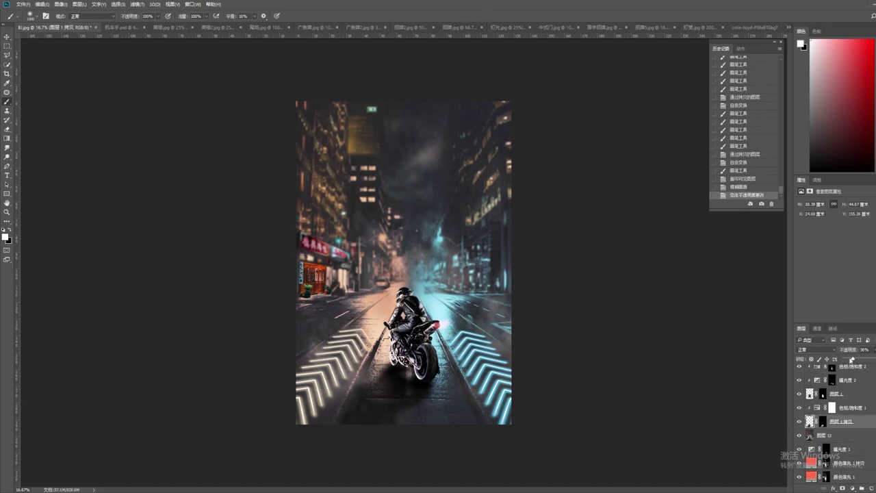
pyautogui.moveTo(843, 358); pyautogui.dragTo(819, 360)
# Stamp all visible layers into another new merged layer
pyautogui.scroll(-2, 864, 431)
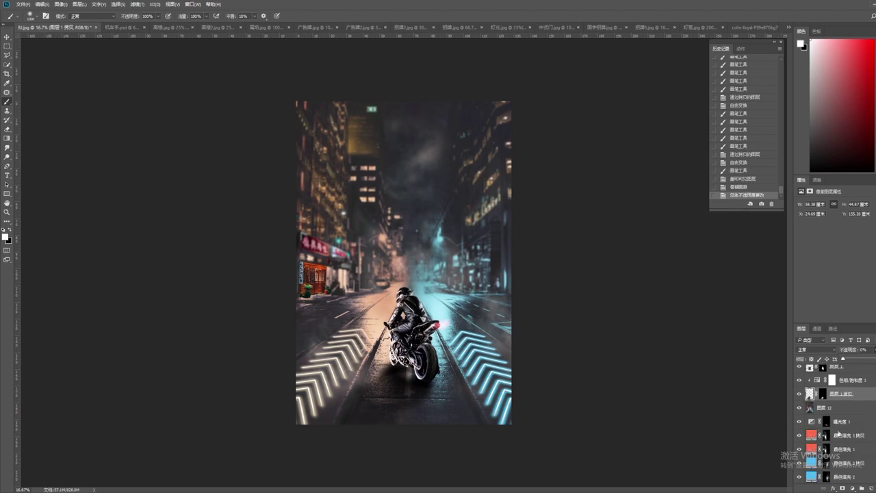
pyautogui.scroll(1, 842, 432)
pyautogui.scroll(1, 845, 424)
pyautogui.scroll(1, 848, 418)
pyautogui.scroll(2, 851, 411)
pyautogui.hotkey('ctrl', 'shift', 'alt', 'e')
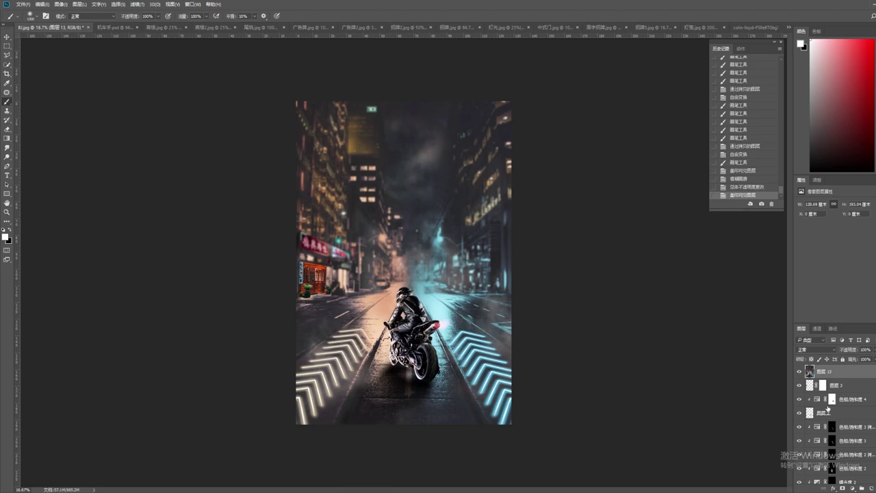
# In Camera Raw, raise exposure to about +0.40, yellow saturation to +73, and brighten yellows and blues
pyautogui.hotkey('ctrl', 'shift', 'a')
pyautogui.moveTo(704, 176)
pyautogui.mouseDown()
pyautogui.moveTo(717, 192)
pyautogui.moveTo(727, 189)
pyautogui.mouseUp()
pyautogui.click(675, 80)
pyautogui.click(690, 99)
pyautogui.moveTo(726, 157)
pyautogui.mouseDown()
pyautogui.moveTo(736, 156)
pyautogui.moveTo(730, 150)
pyautogui.mouseUp()
pyautogui.click(717, 99)
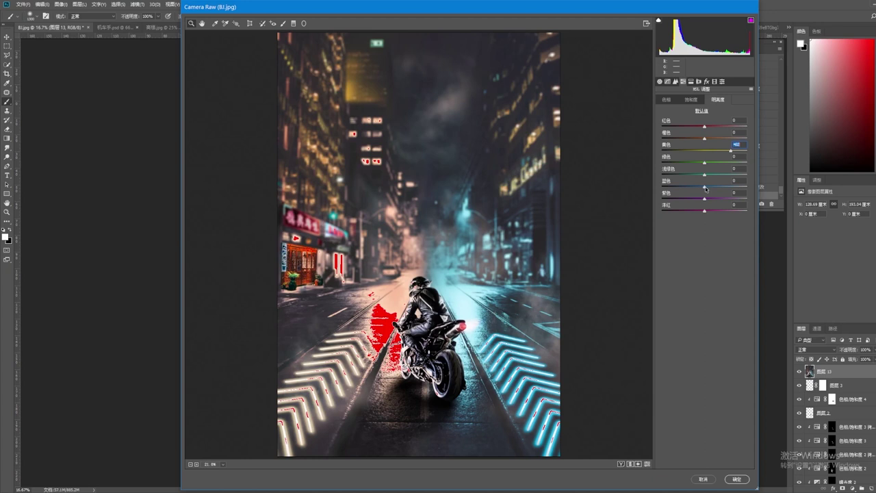
pyautogui.moveTo(704, 186); pyautogui.dragTo(720, 187)
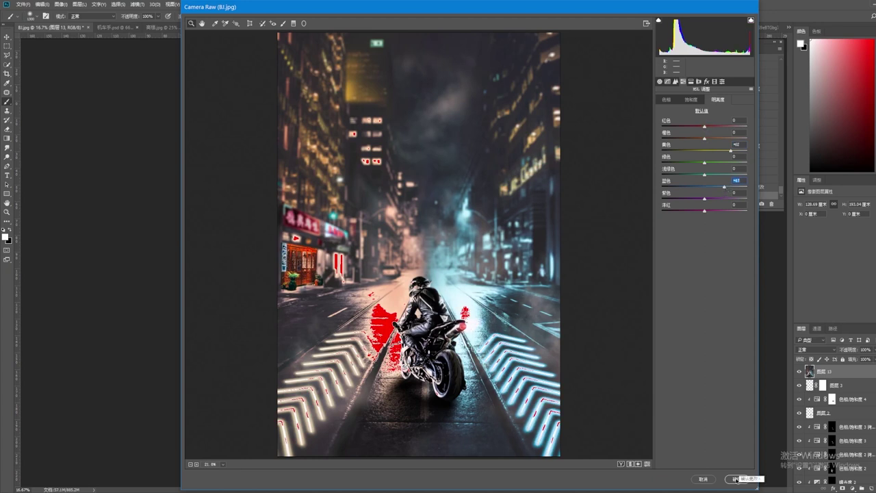
pyautogui.click(735, 479)
# Add a Curves adjustment layer with lifted highlights and deepened shadows
pyautogui.hotkey('alt', 'l')
pyautogui.press('j')
pyautogui.press('c')
pyautogui.press('Return')
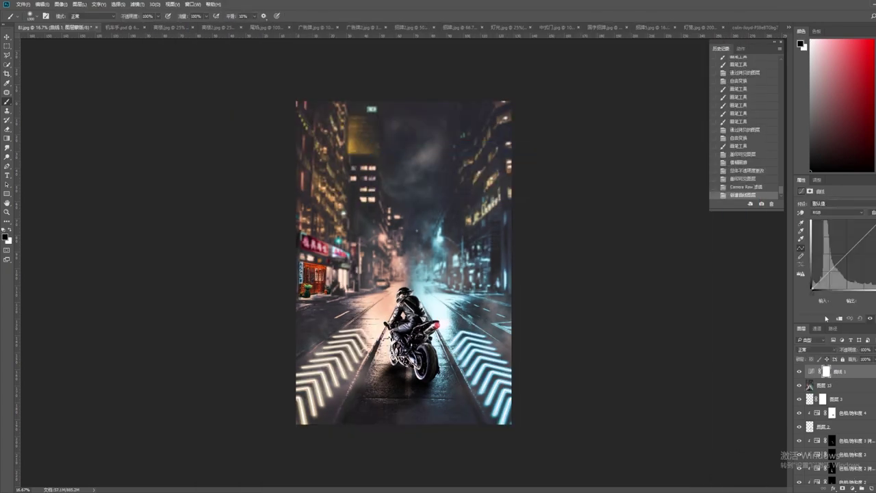
pyautogui.moveTo(863, 238); pyautogui.dragTo(863, 233)
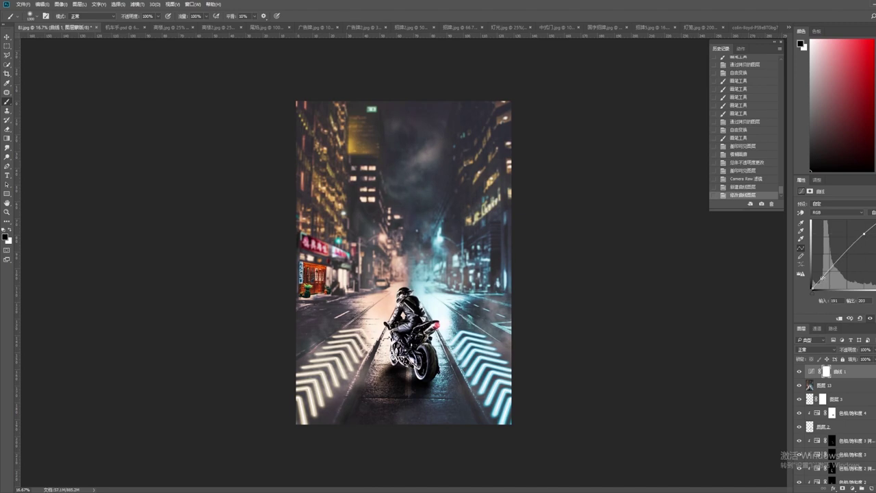
pyautogui.moveTo(821, 279); pyautogui.dragTo(820, 282)
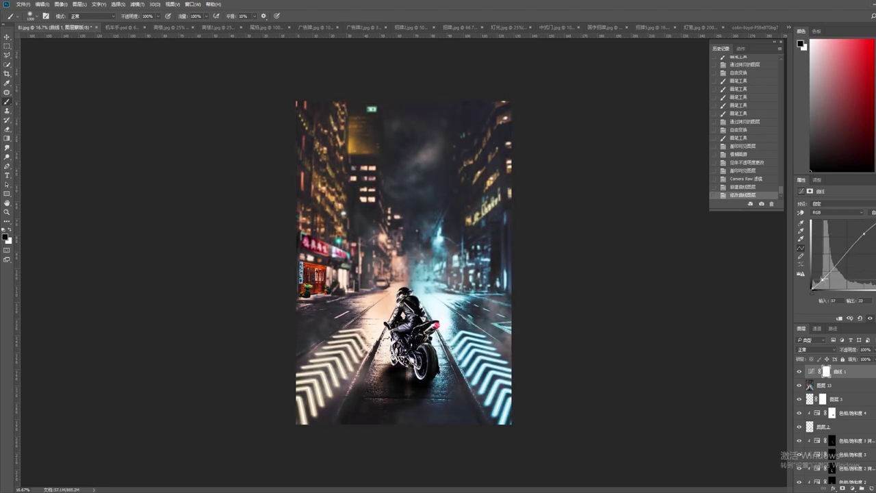
pyautogui.hotkey('alt', 'l')
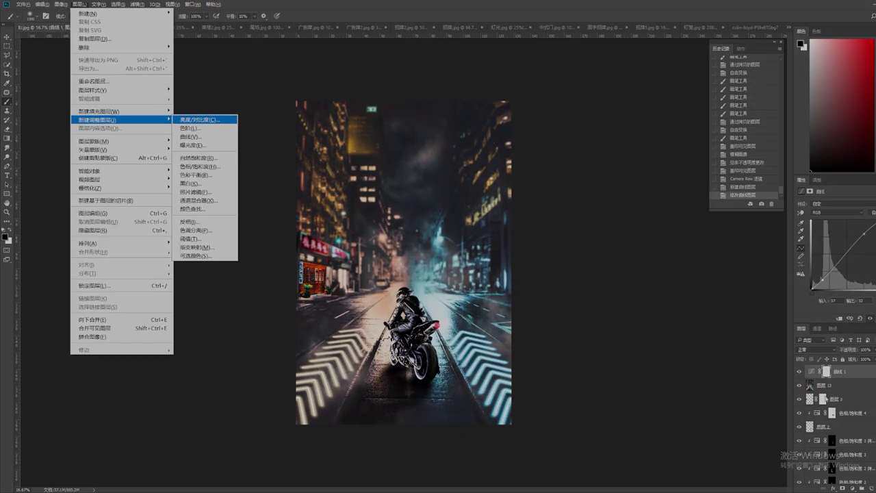